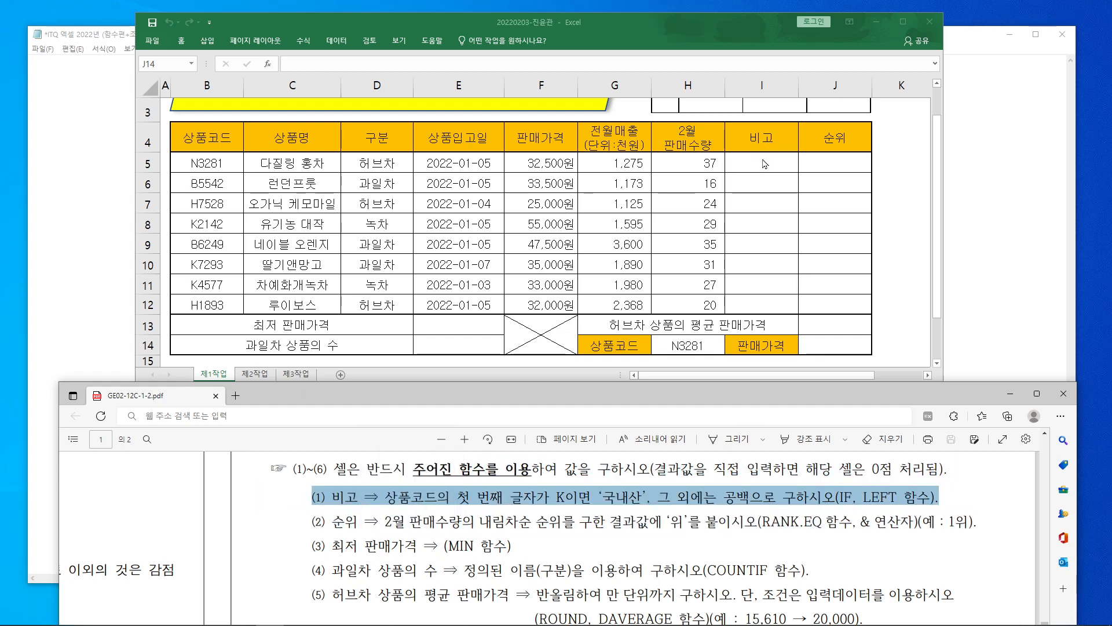
# Select cell I5, the first cell of the 비고 column, for question (1)
pyautogui.click(764, 165)
pyautogui.click(763, 165)
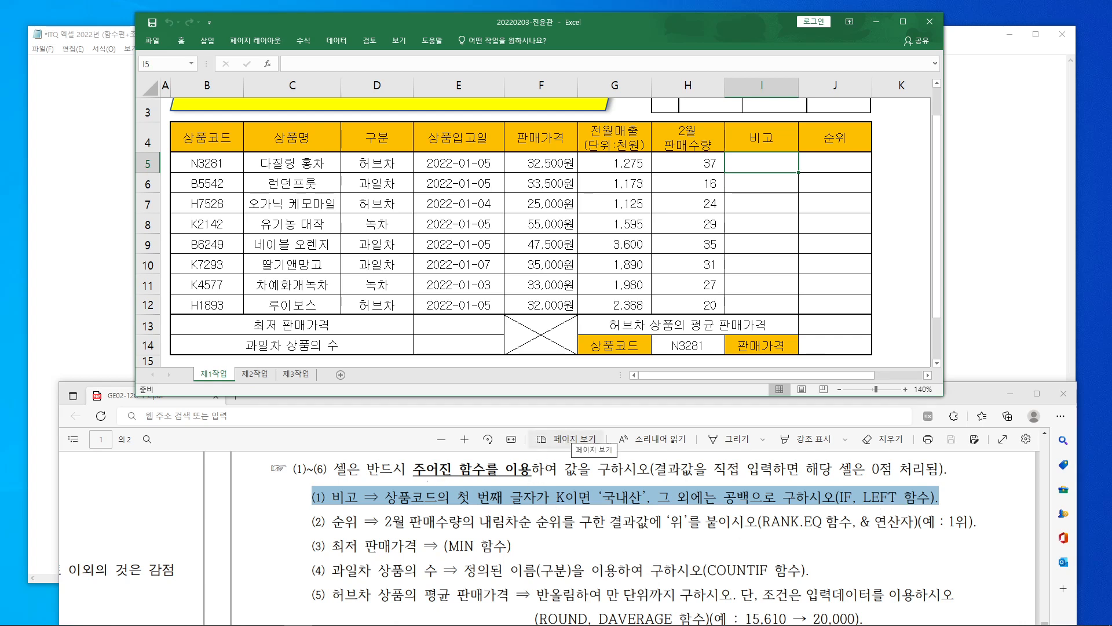
pyautogui.moveTo(385, 484)
pyautogui.mouseDown()
pyautogui.moveTo(515, 499)
pyautogui.moveTo(533, 512)
pyautogui.mouseUp()
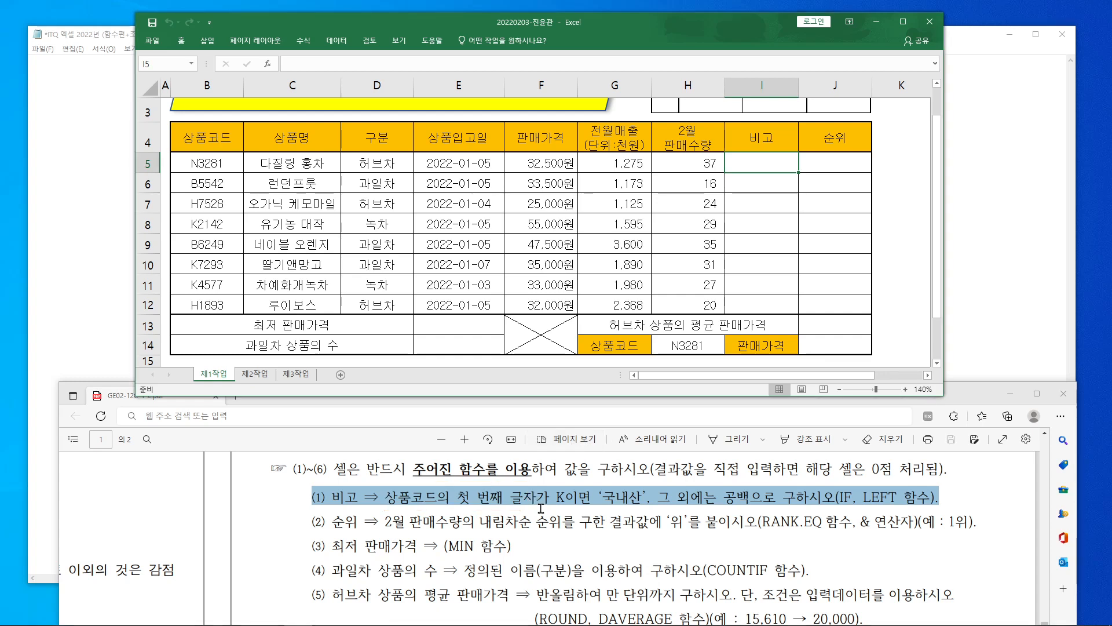
# Switch to the Notepad note and replace all its text with the syntax line =LEFT(문자열, 개수)
pyautogui.click(327, 615)
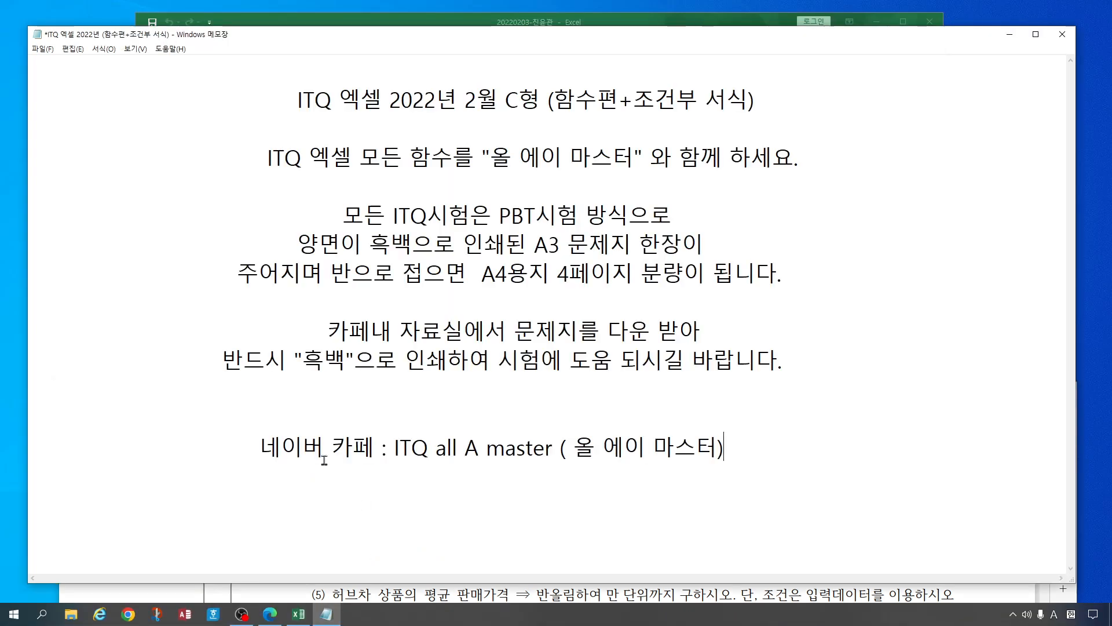
pyautogui.moveTo(77, 73); pyautogui.dragTo(514, 538)
pyautogui.press('Delete')
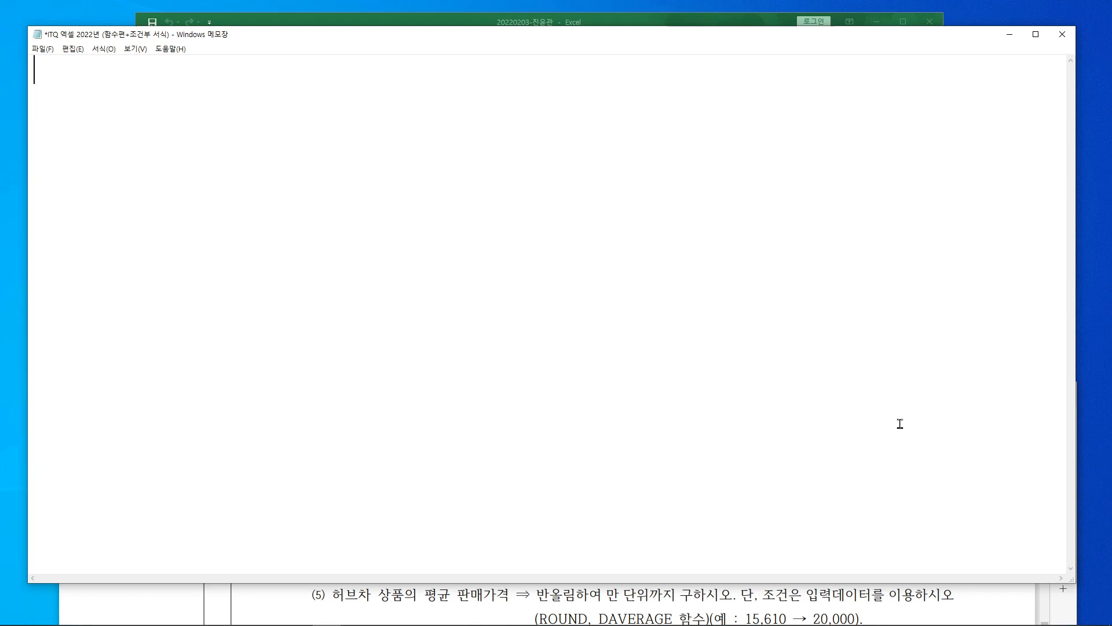
pyautogui.write('=ㅣ')
pyautogui.press('Hangul')
pyautogui.press('BackSpace')
pyautogui.write('LEFT')
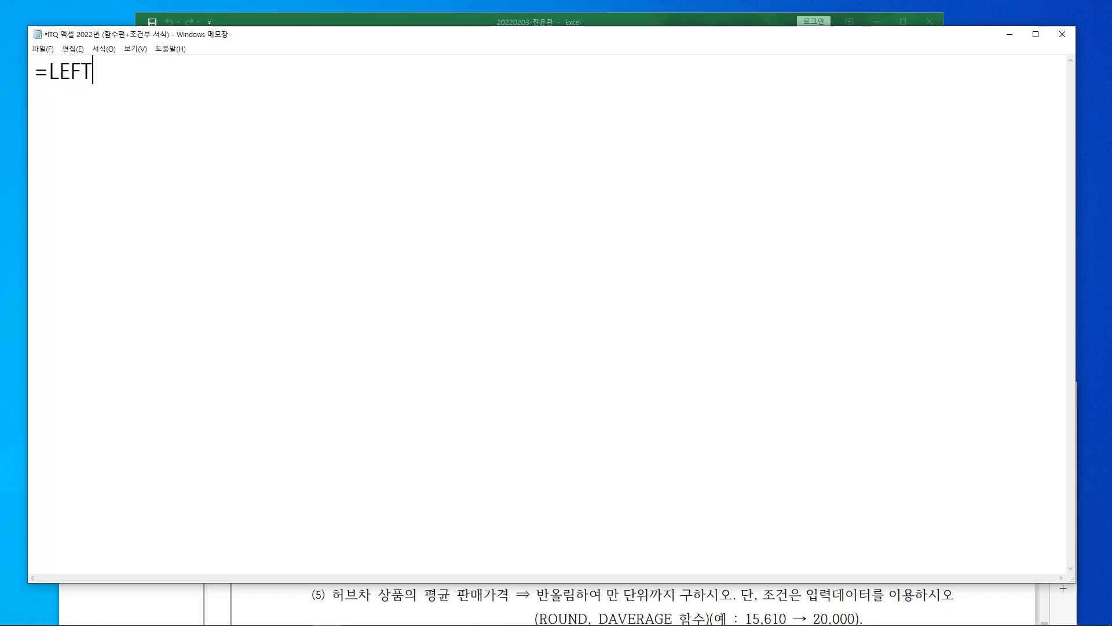
pyautogui.write('(')
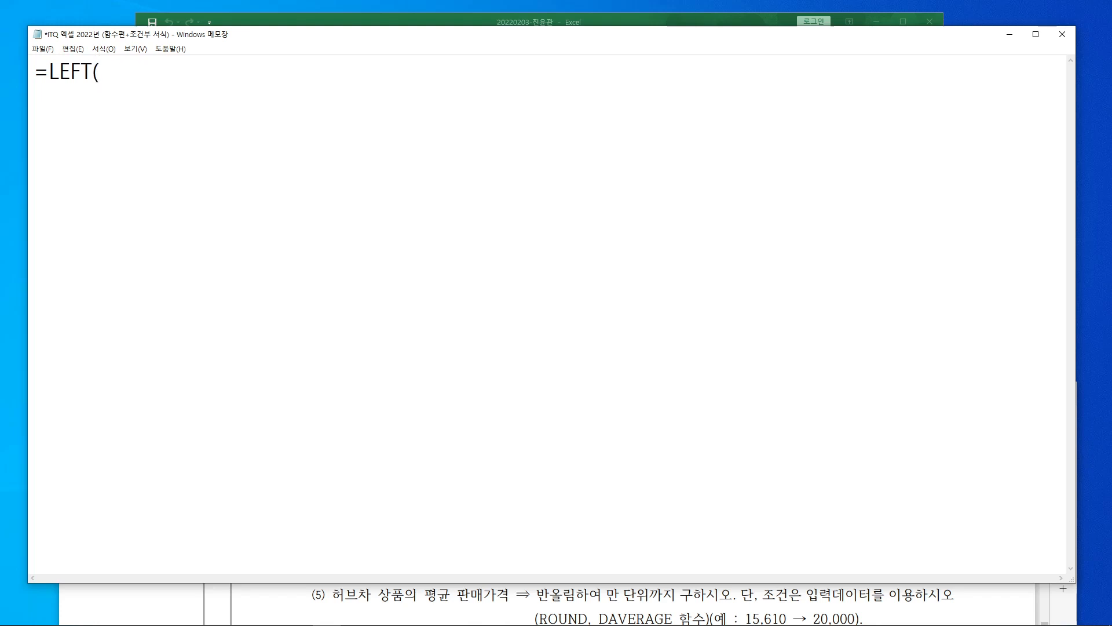
pyautogui.write('문자열, 개')
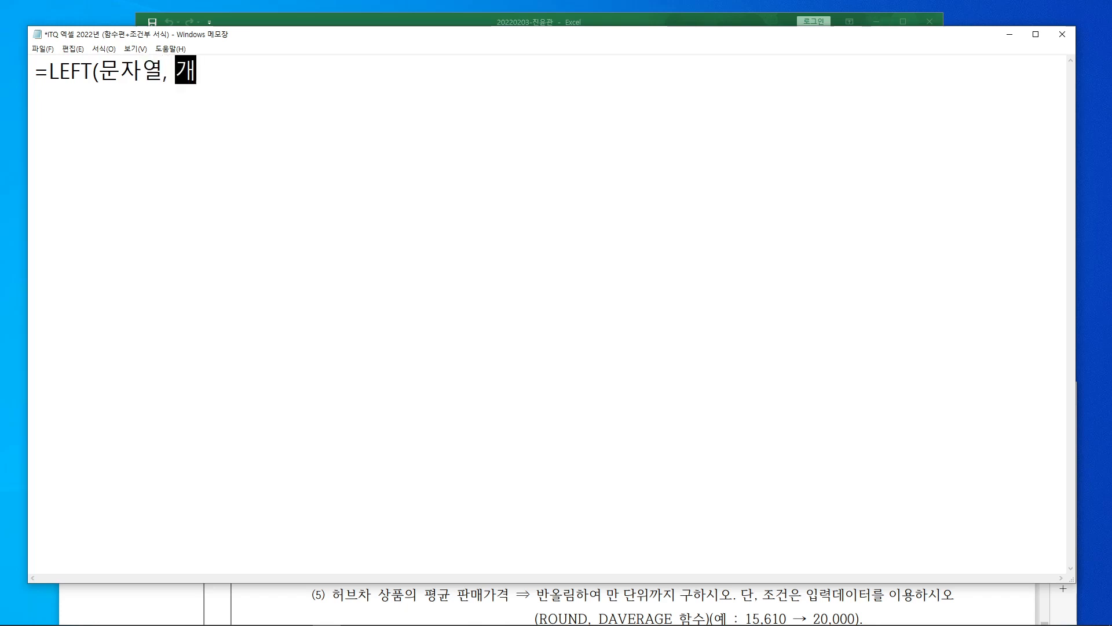
pyautogui.write('수)')
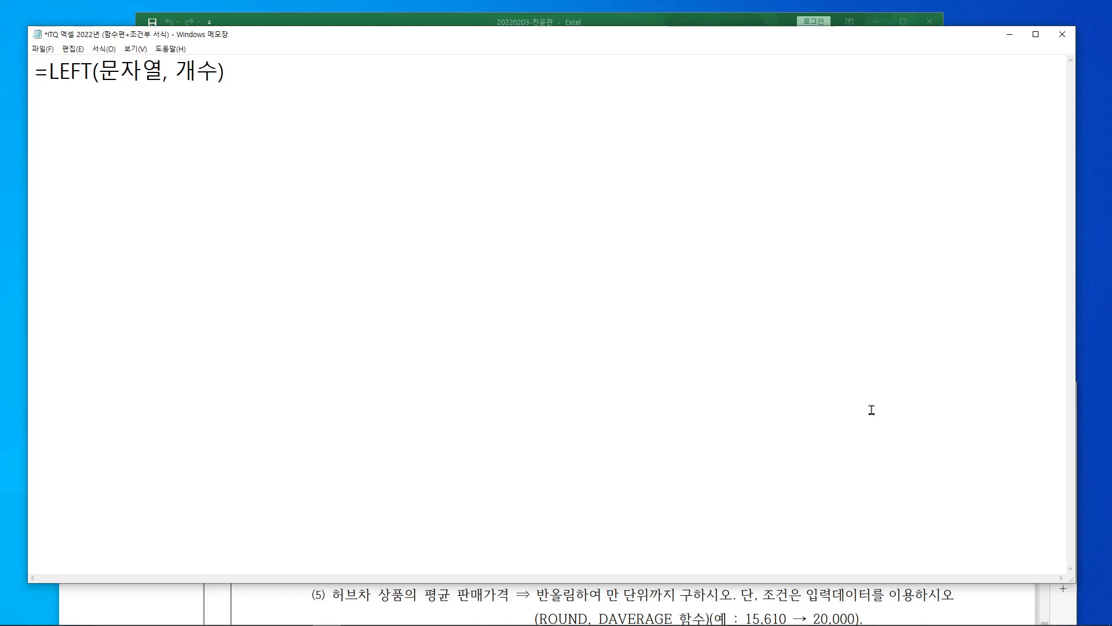
# Shrink the Notepad window to fit its single line and place it beside the exam questions, clear of the worksheet
pyautogui.moveTo(688, 582); pyautogui.dragTo(955, 115)
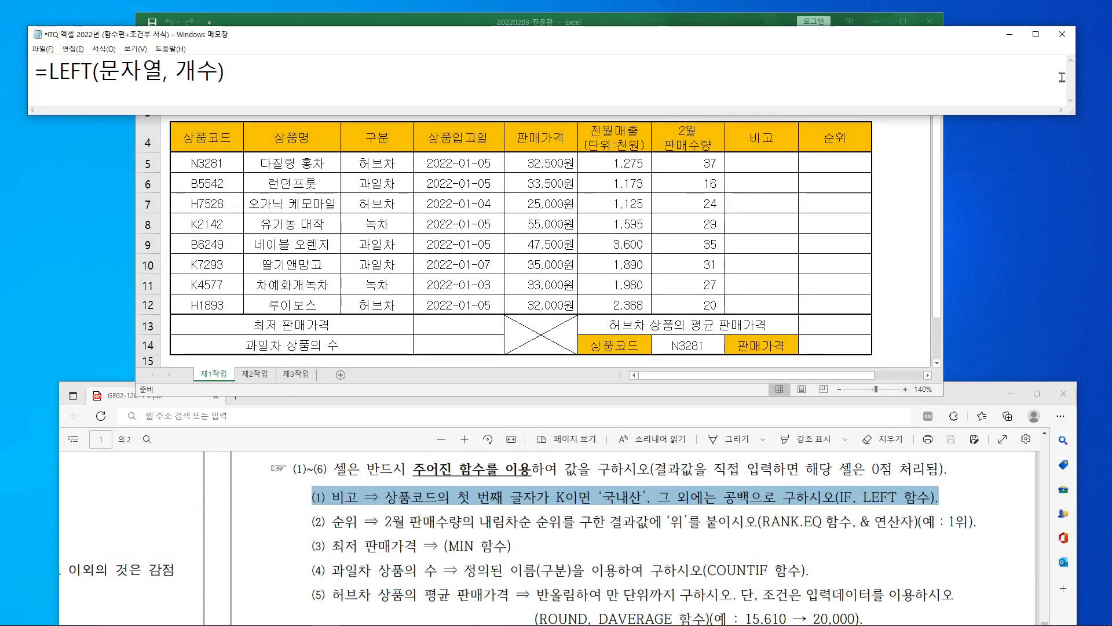
pyautogui.moveTo(1076, 77); pyautogui.dragTo(262, 78)
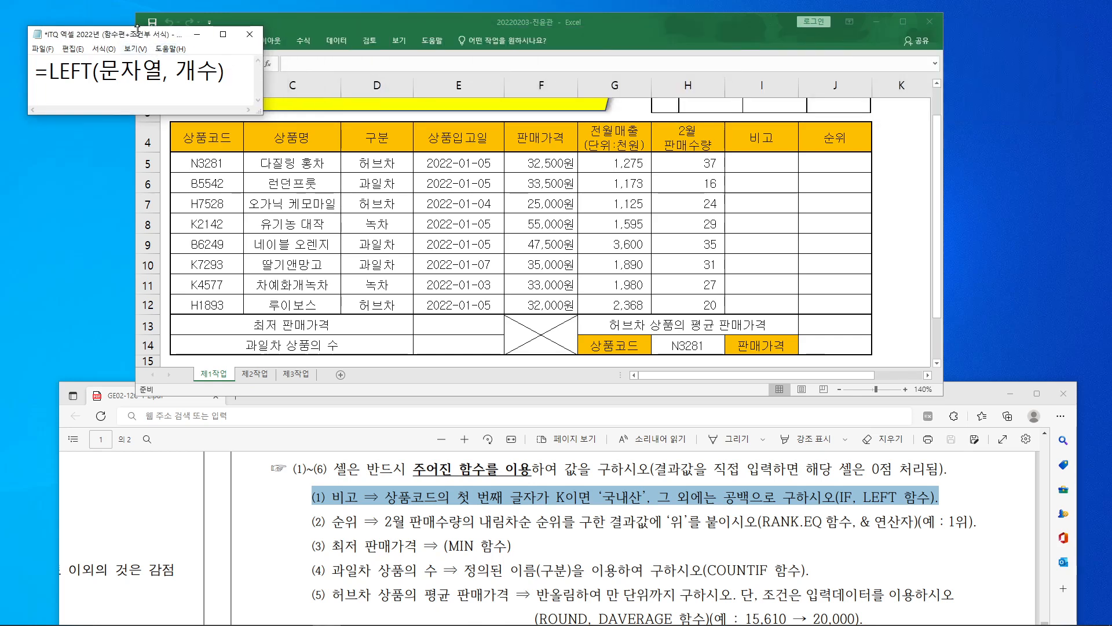
pyautogui.moveTo(137, 29); pyautogui.dragTo(140, 421)
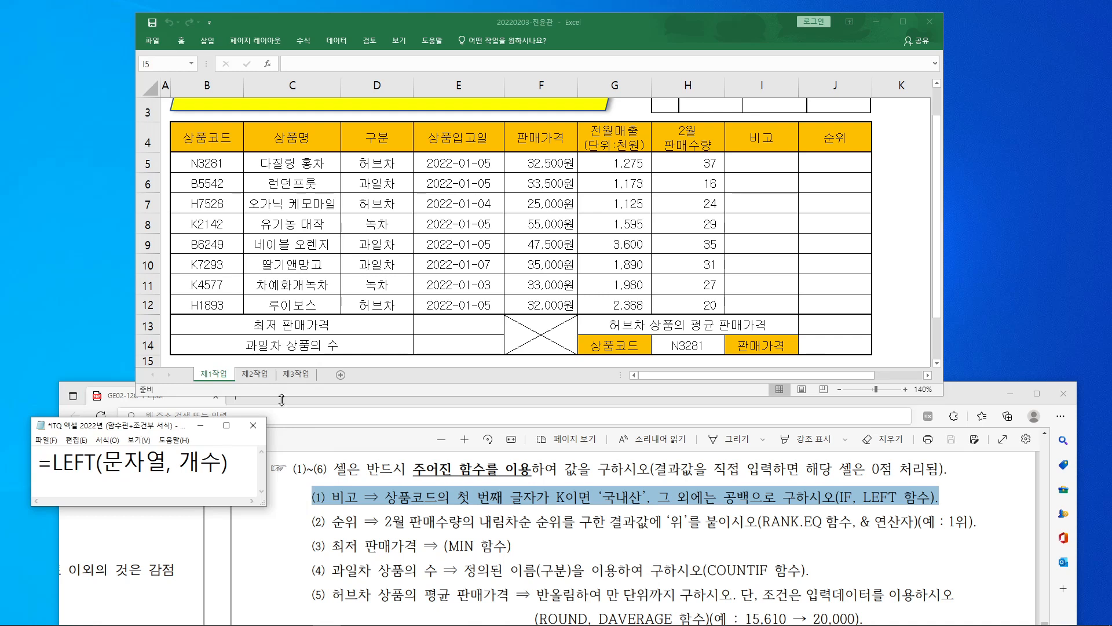
# Start a LEFT function in cell I5 of the worksheet and open its function arguments
pyautogui.click(756, 157)
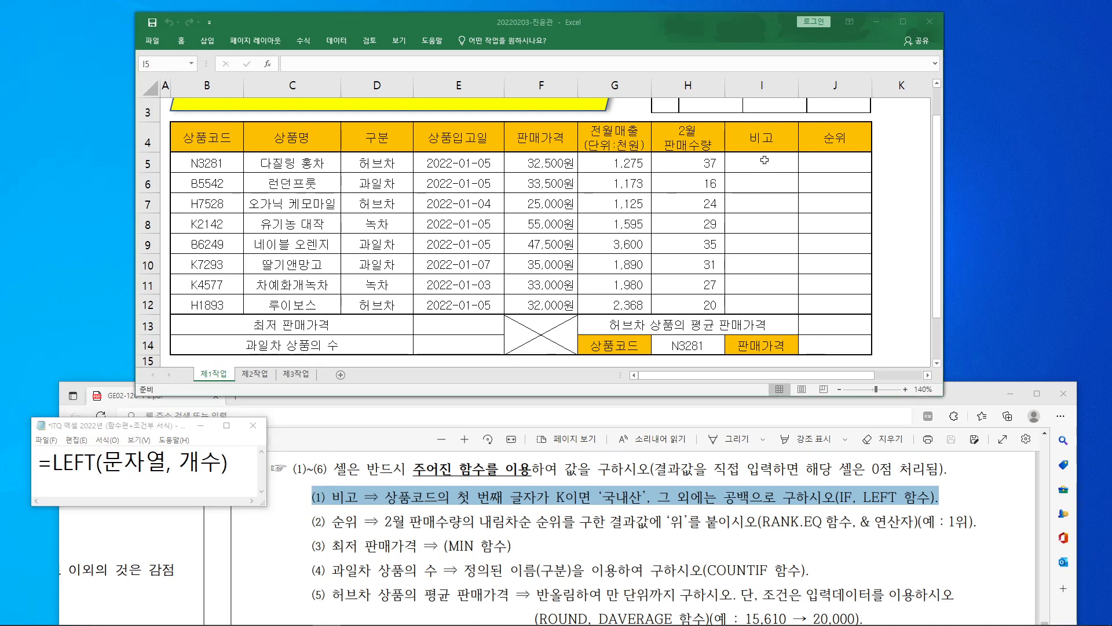
pyautogui.click(330, 58)
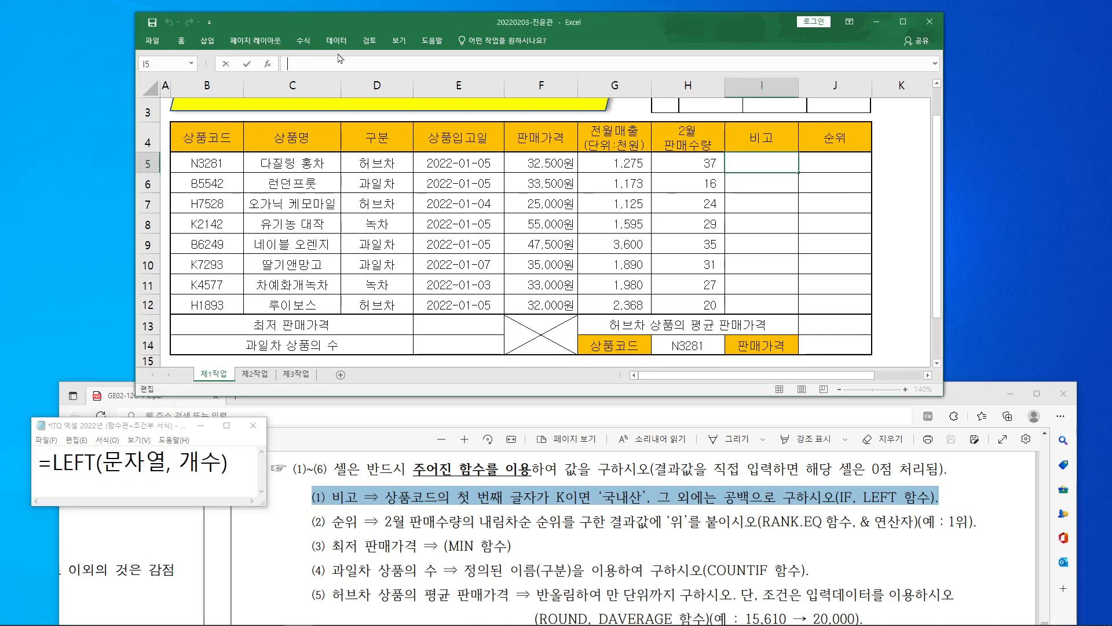
pyautogui.write('=le')
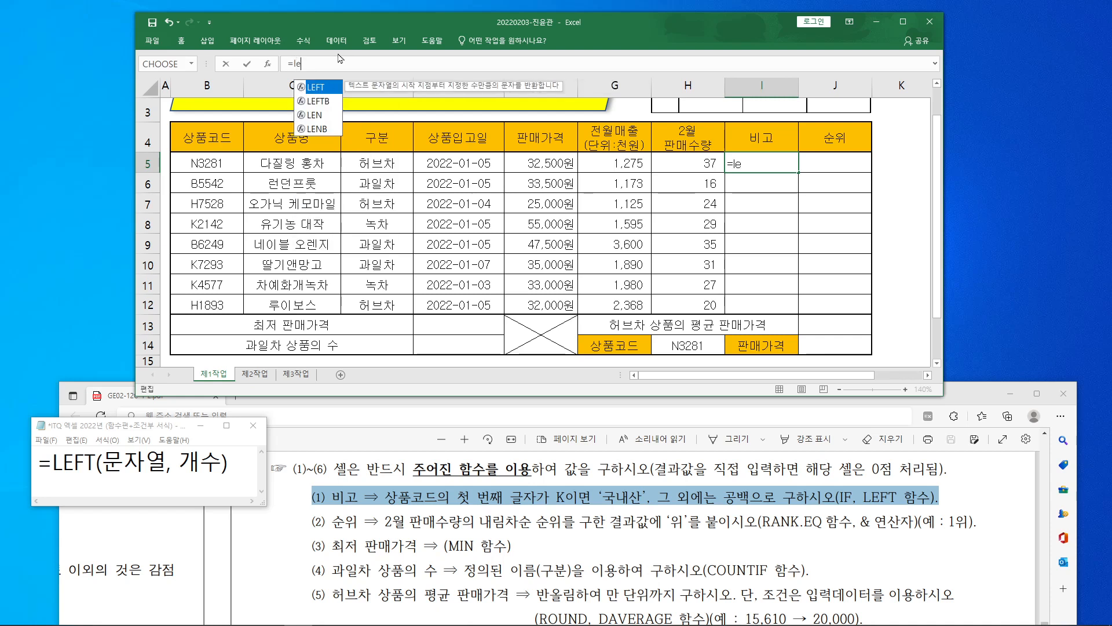
pyautogui.write('ft(')
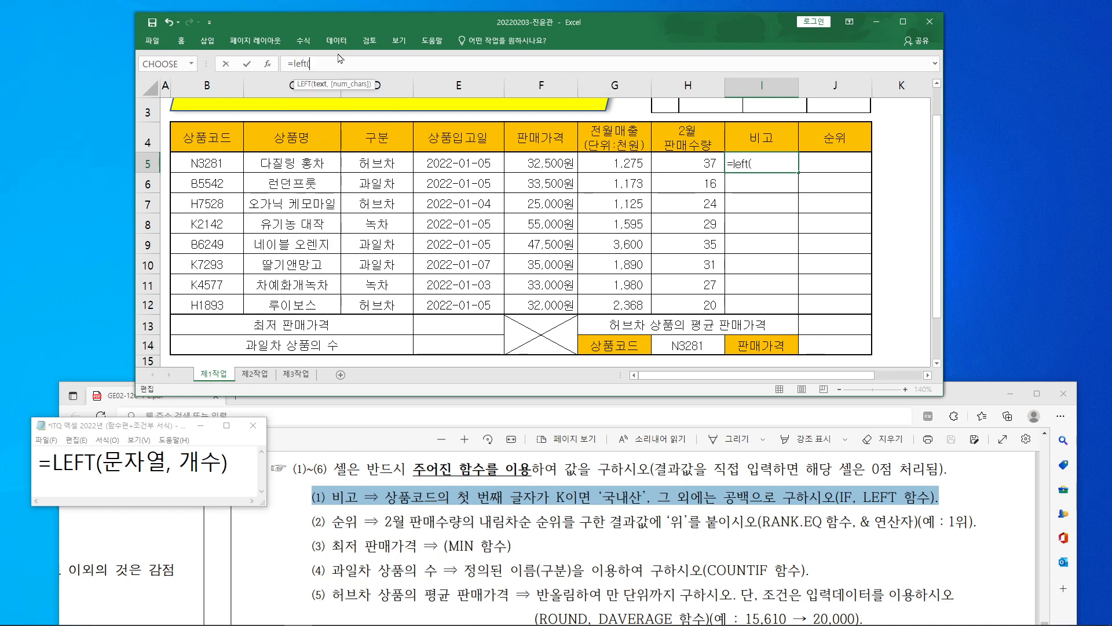
pyautogui.click(268, 63)
pyautogui.moveTo(808, 76); pyautogui.dragTo(495, 195)
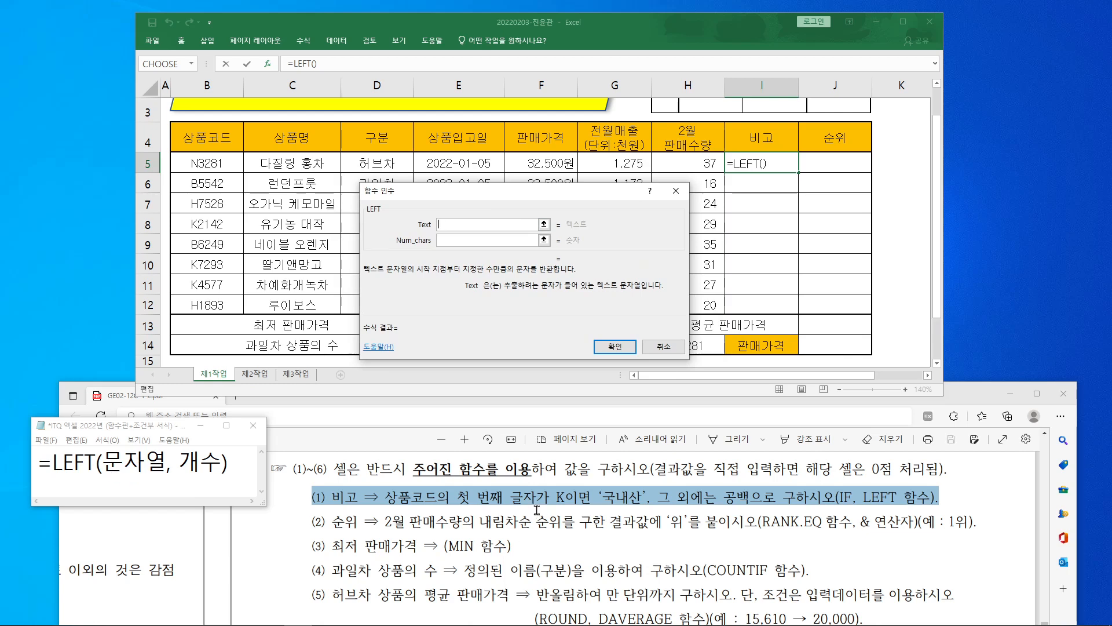
# Set the LEFT function's Text to B5 and Num_chars to 1, and confirm the formula in I5
pyautogui.moveTo(383, 480); pyautogui.dragTo(534, 509)
pyautogui.moveTo(203, 153); pyautogui.dragTo(232, 147)
pyautogui.click(214, 163)
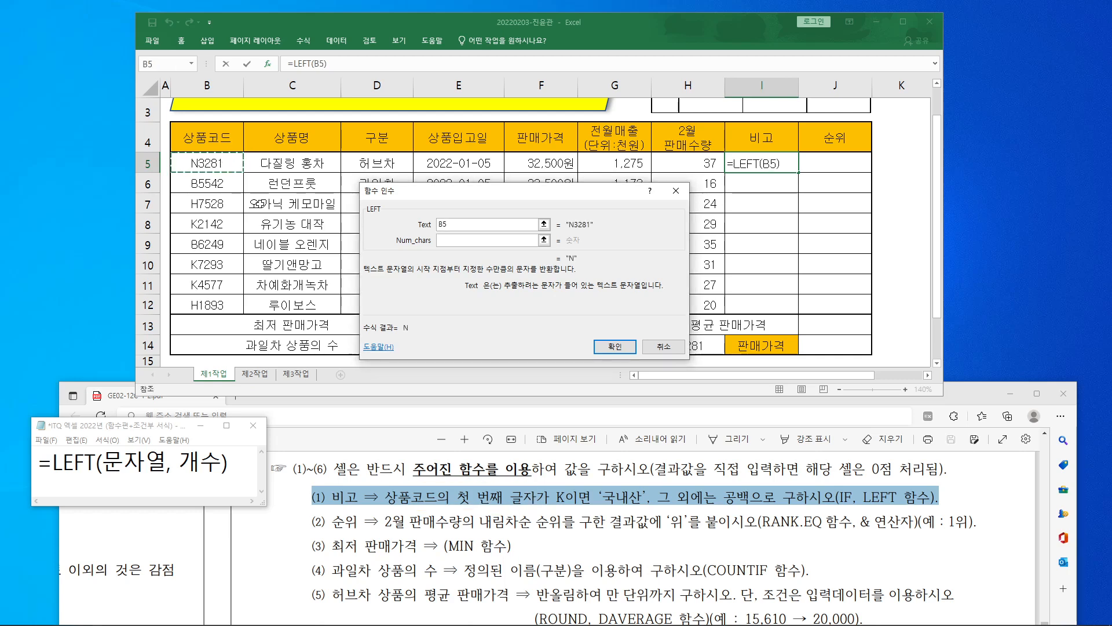
pyautogui.click(461, 241)
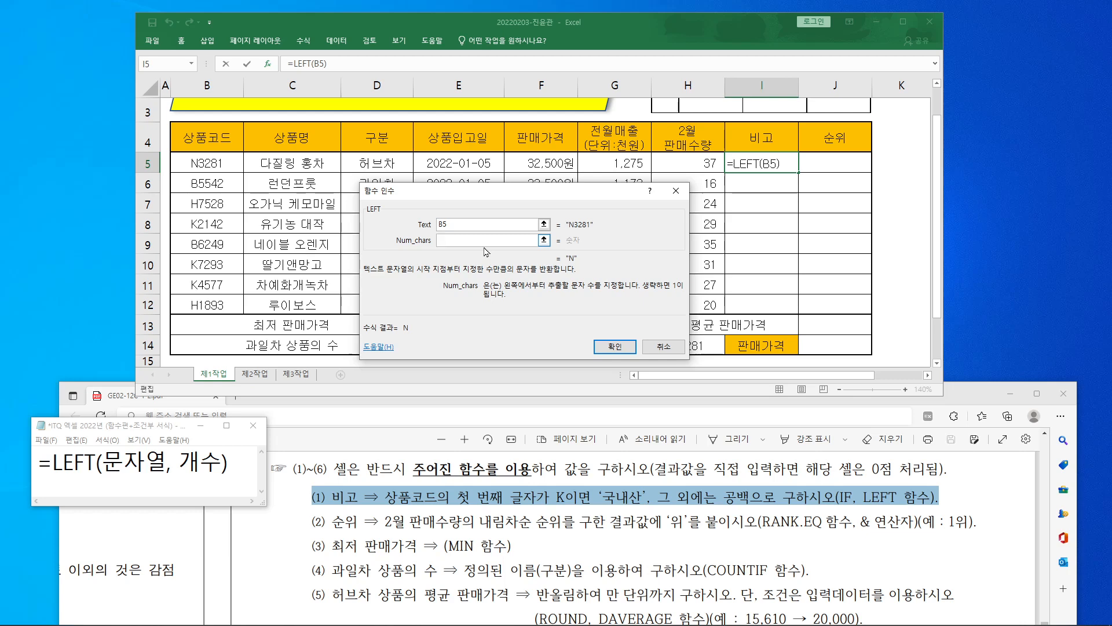
pyautogui.write('1')
pyautogui.moveTo(526, 194); pyautogui.dragTo(461, 110)
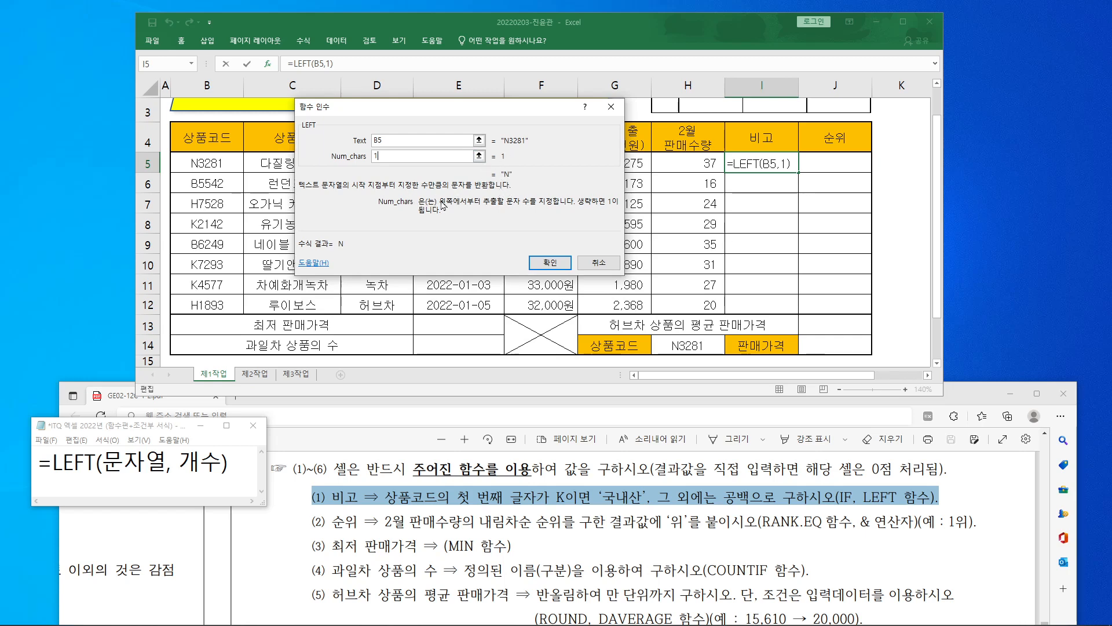
pyautogui.moveTo(190, 155)
pyautogui.mouseDown()
pyautogui.moveTo(202, 161)
pyautogui.moveTo(203, 317)
pyautogui.mouseUp()
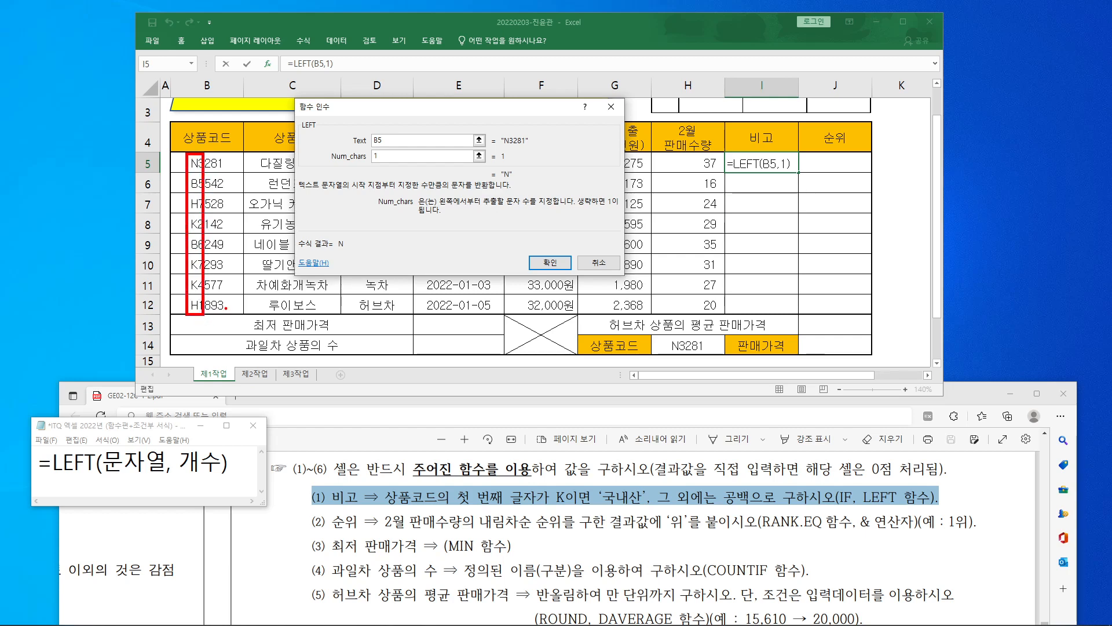
pyautogui.click(556, 264)
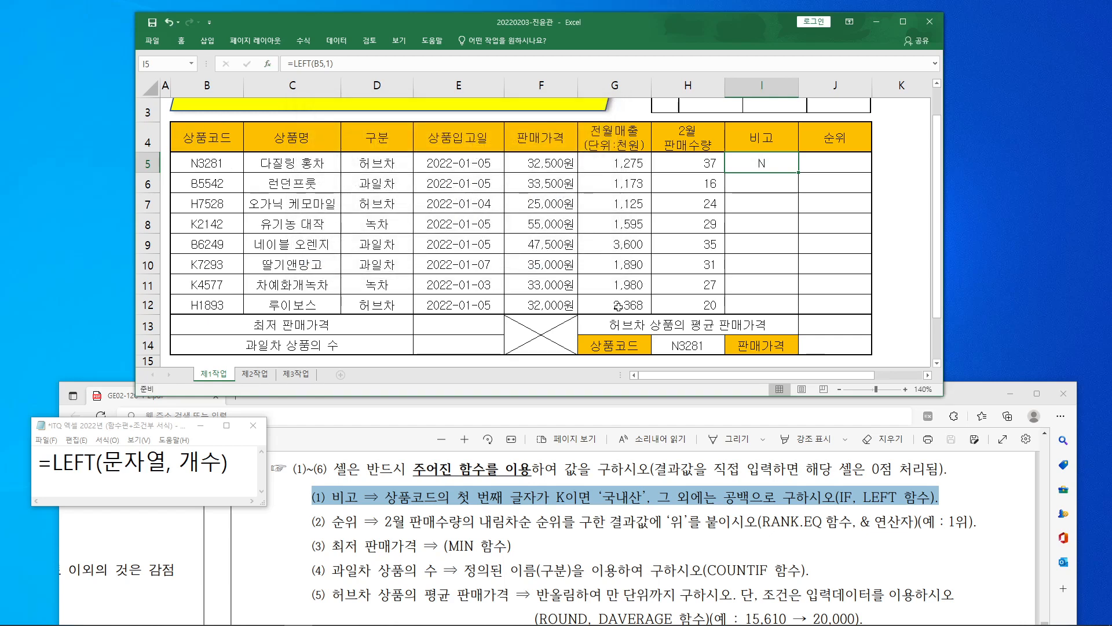
# Fill the I5 formula down through I12 without formatting
pyautogui.moveTo(798, 172); pyautogui.dragTo(797, 313)
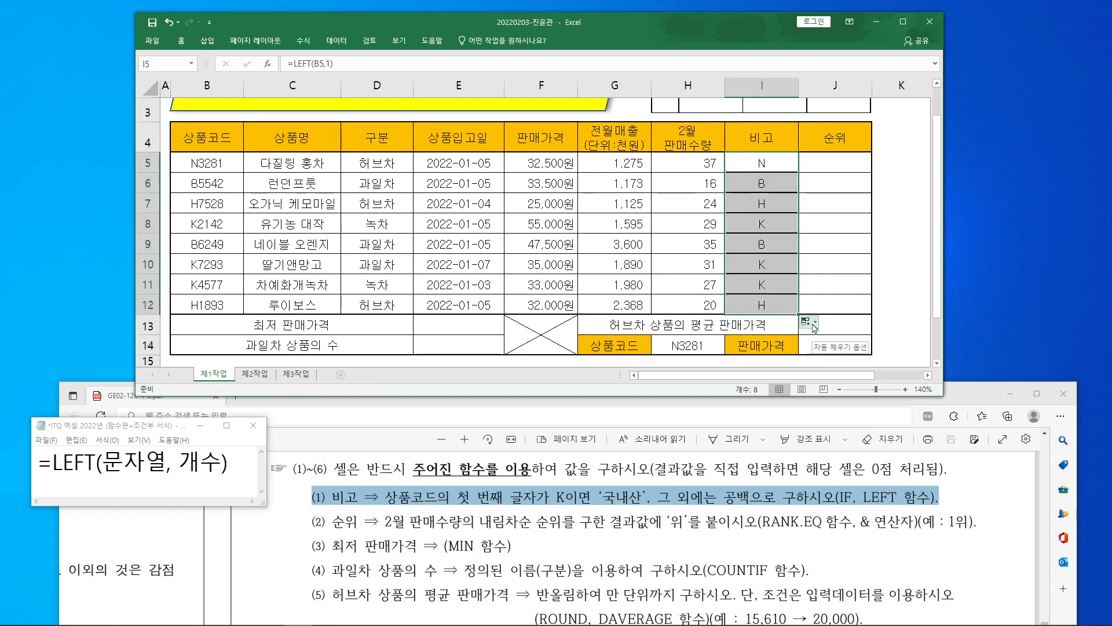
pyautogui.click(815, 328)
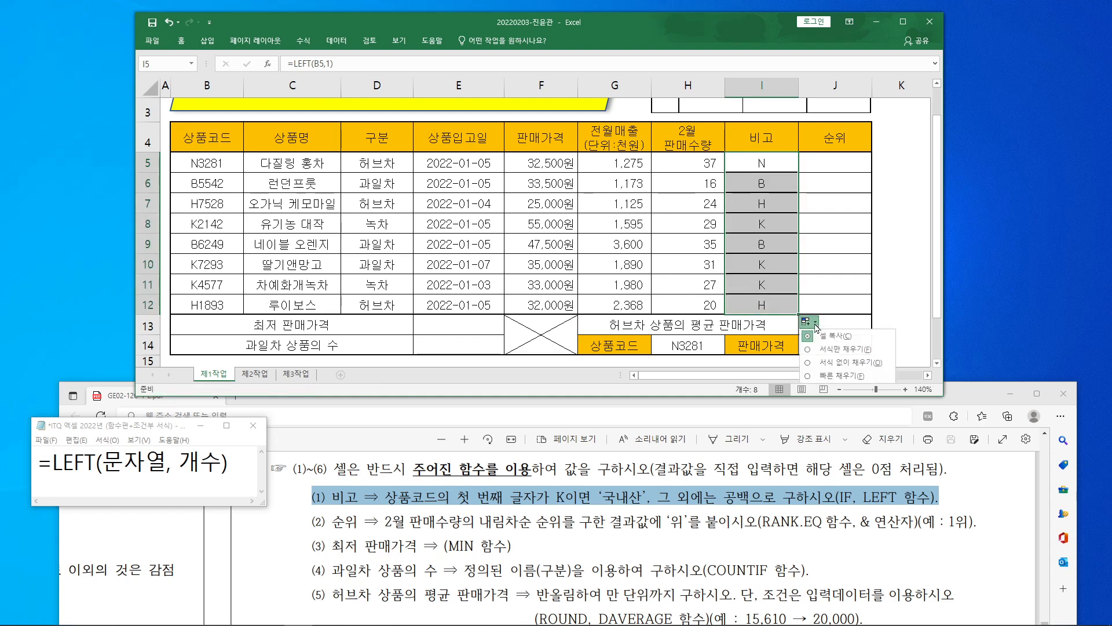
pyautogui.click(827, 364)
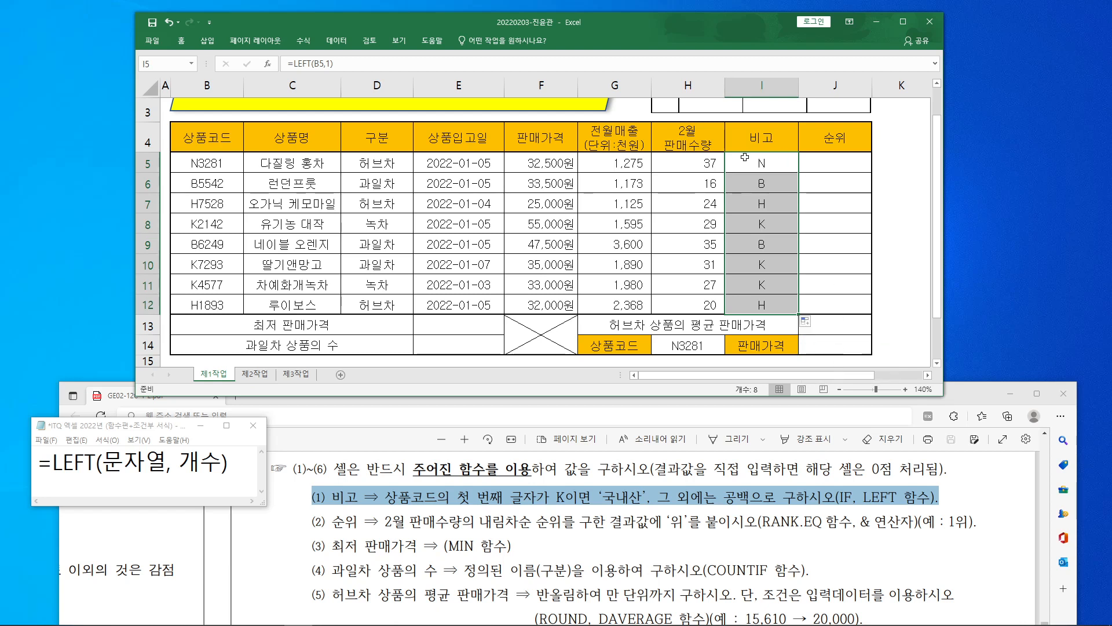
# Cut LEFT(B5,1) out of the formula in I5, keeping the equals sign
pyautogui.click(766, 162)
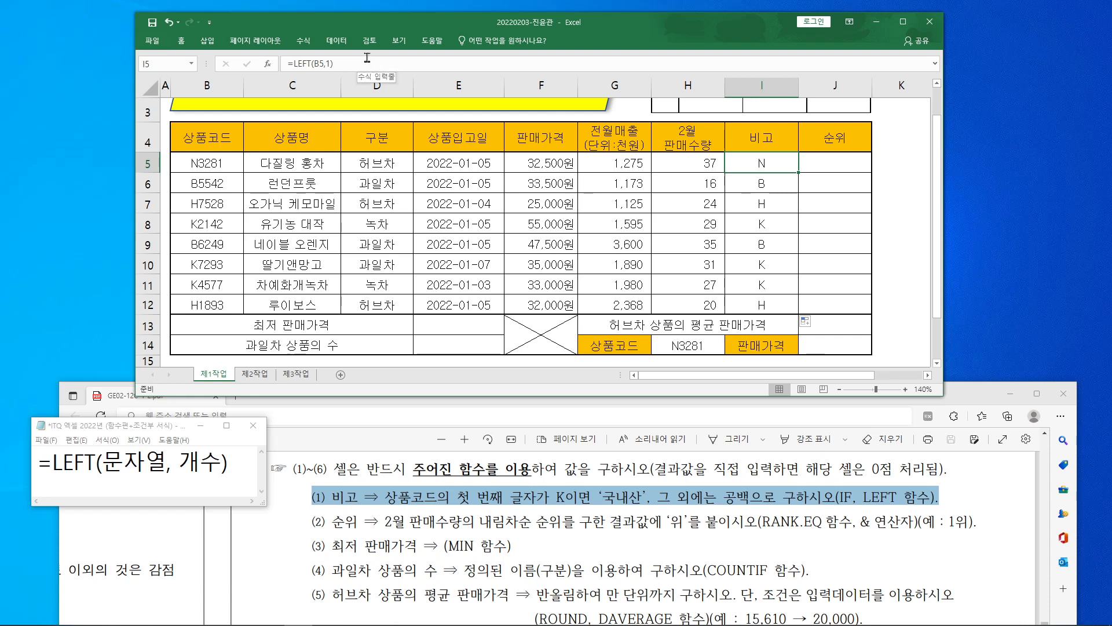
pyautogui.moveTo(294, 62); pyautogui.dragTo(333, 63)
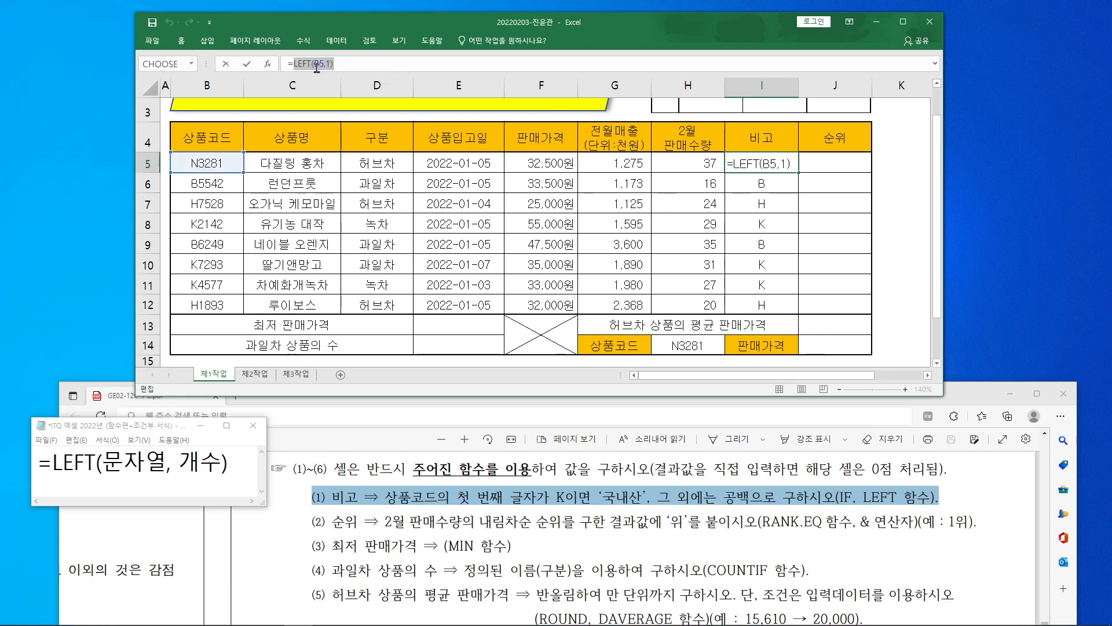
pyautogui.rightClick(328, 65)
pyautogui.click(364, 73)
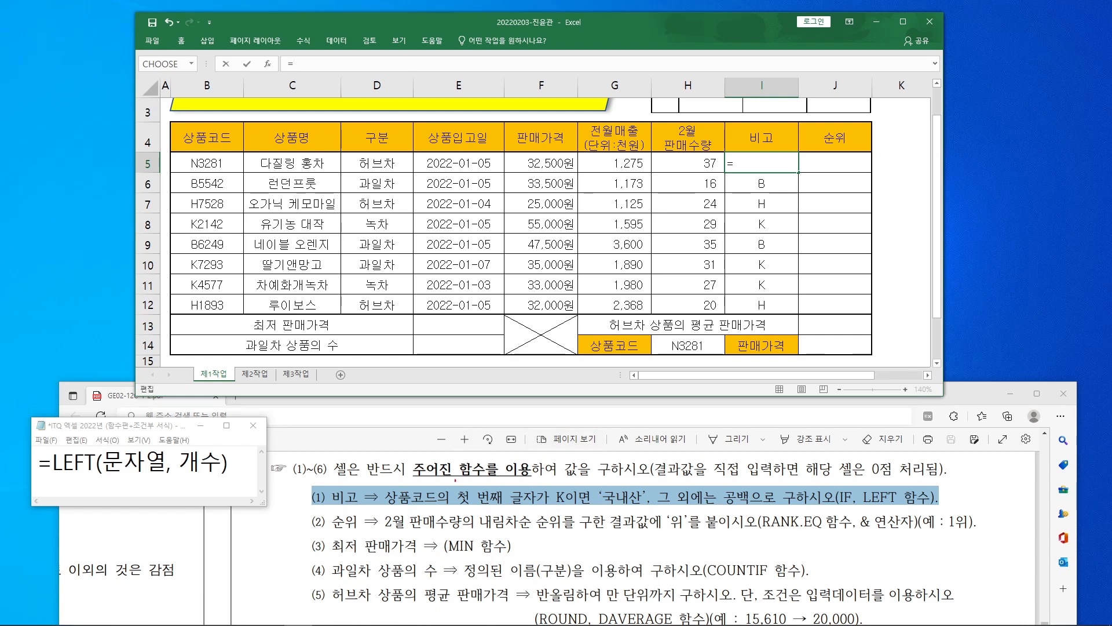
# Start an IF function in I5 through its function arguments, with LEFT(B5,1)="K" as the Logical_test
pyautogui.moveTo(383, 482)
pyautogui.mouseDown()
pyautogui.moveTo(539, 511)
pyautogui.moveTo(566, 510)
pyautogui.moveTo(582, 501)
pyautogui.moveTo(575, 491)
pyautogui.mouseUp()
pyautogui.moveTo(556, 450); pyautogui.dragTo(560, 476)
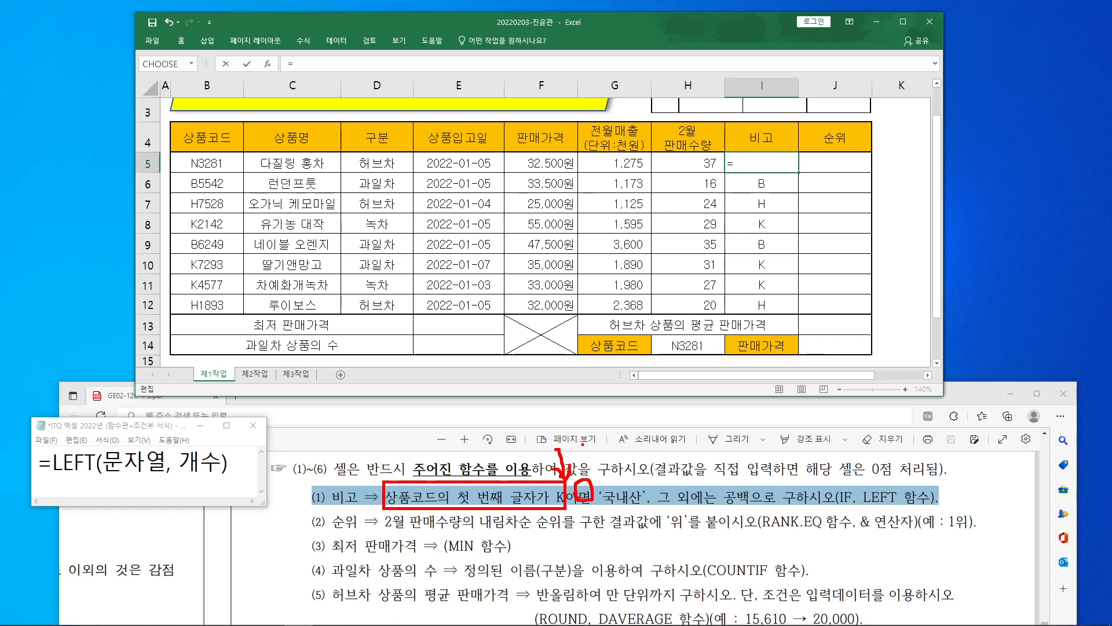
pyautogui.press('Escape')
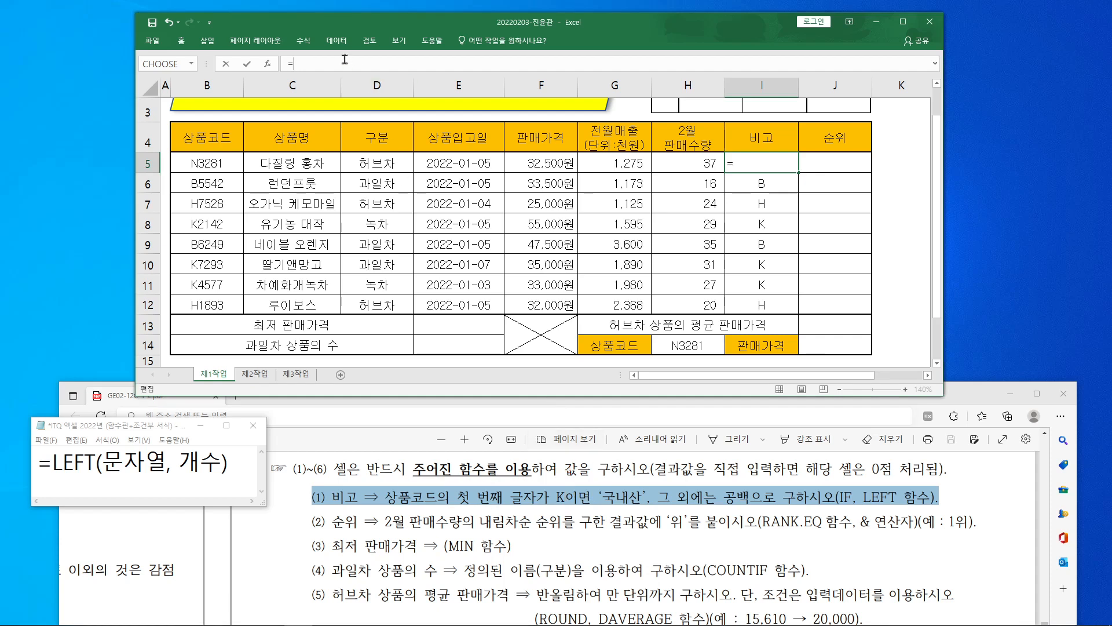
pyautogui.write('=if')
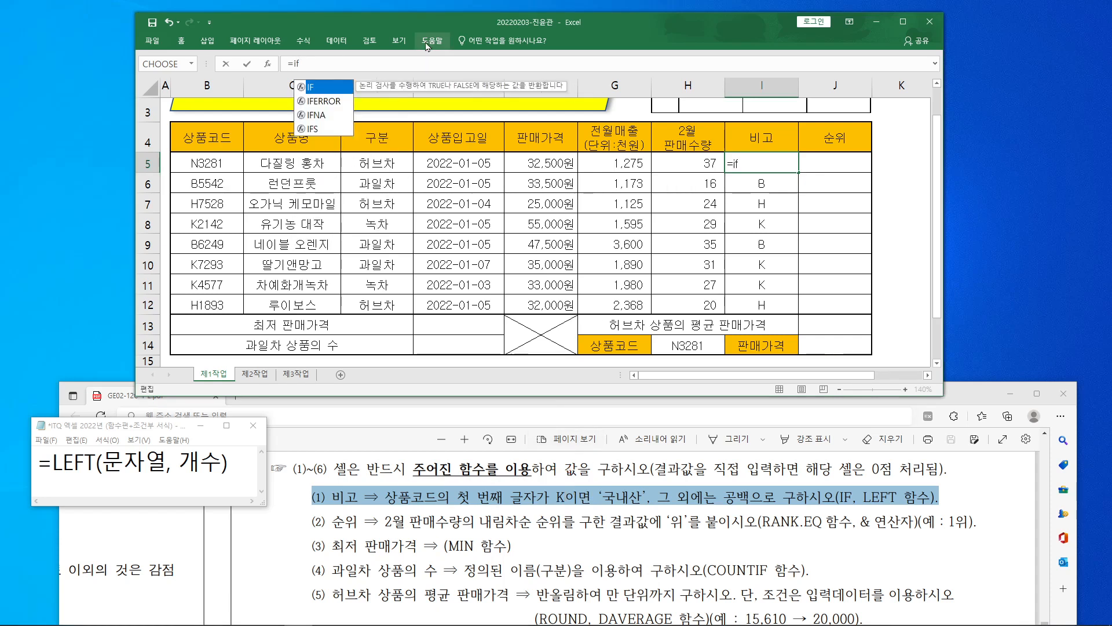
pyautogui.write('(')
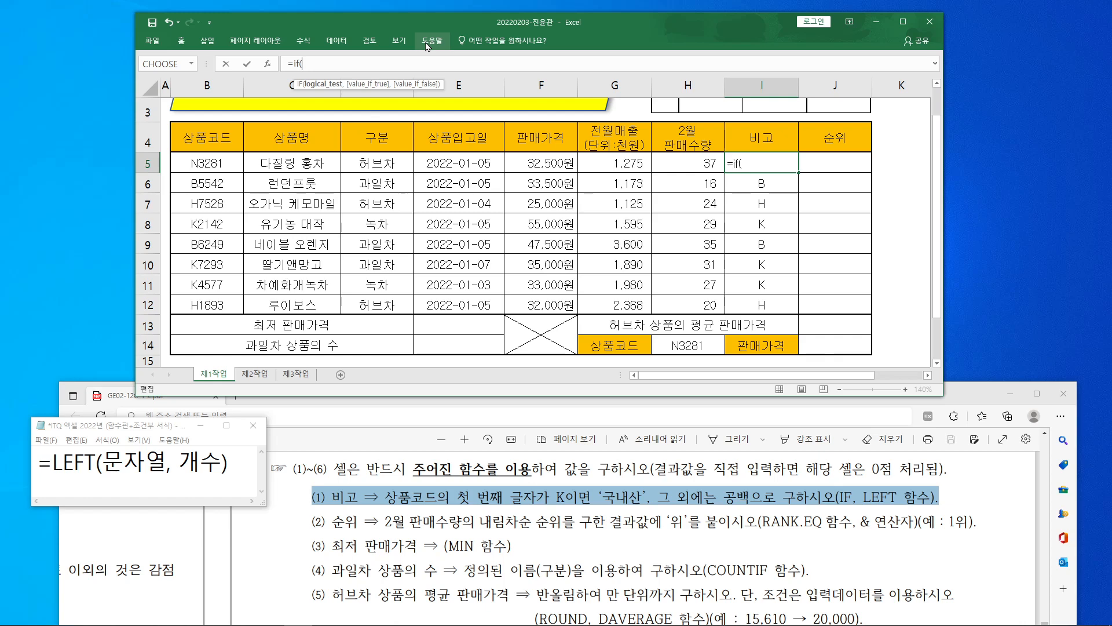
pyautogui.click(275, 65)
pyautogui.moveTo(439, 104); pyautogui.dragTo(511, 158)
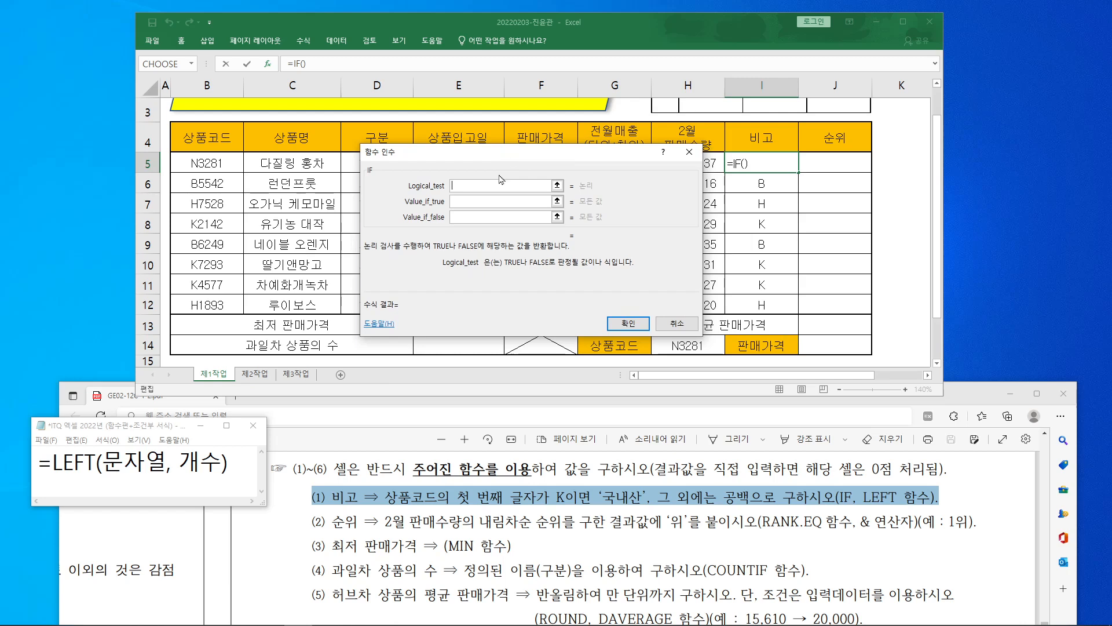
pyautogui.write('LEFT(B5,1)')
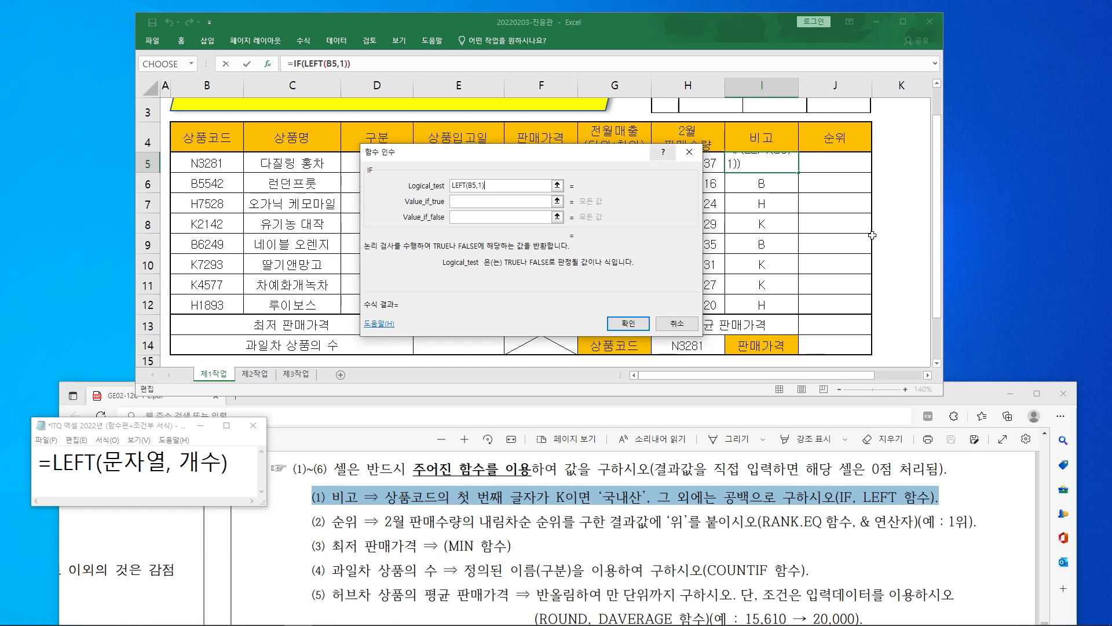
pyautogui.write('="K"')
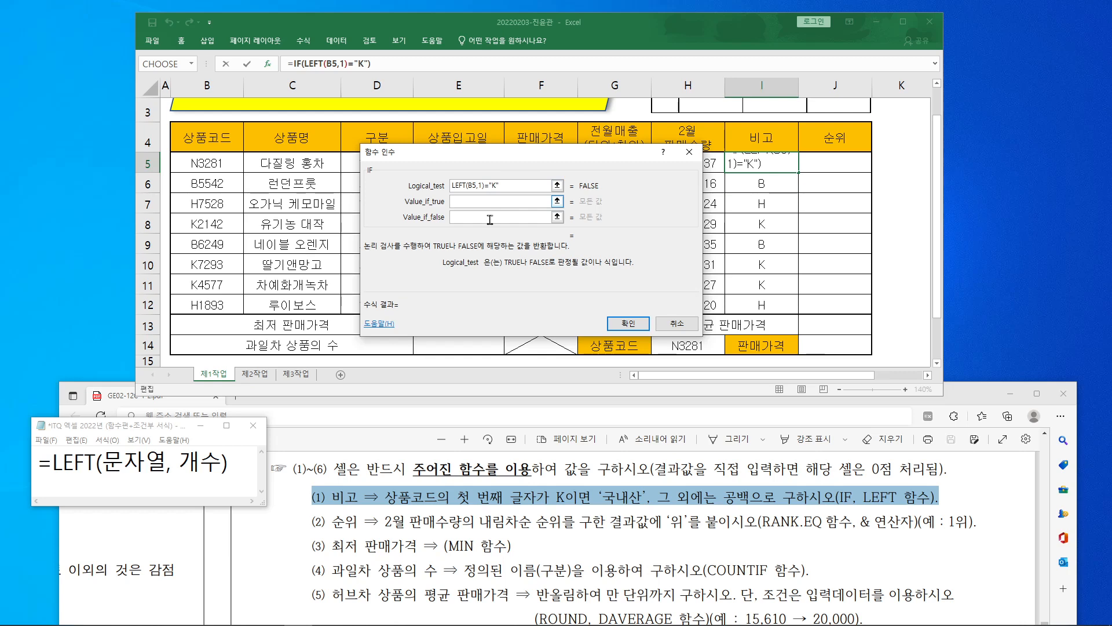
# Set the IF function's Value_if_true to "국내산" and Value_if_false to "", and confirm the formula in I5
pyautogui.click(502, 203)
pyautogui.write('RNR')
pyautogui.press('BackSpace')
pyautogui.press('BackSpace')
pyautogui.press('BackSpace')
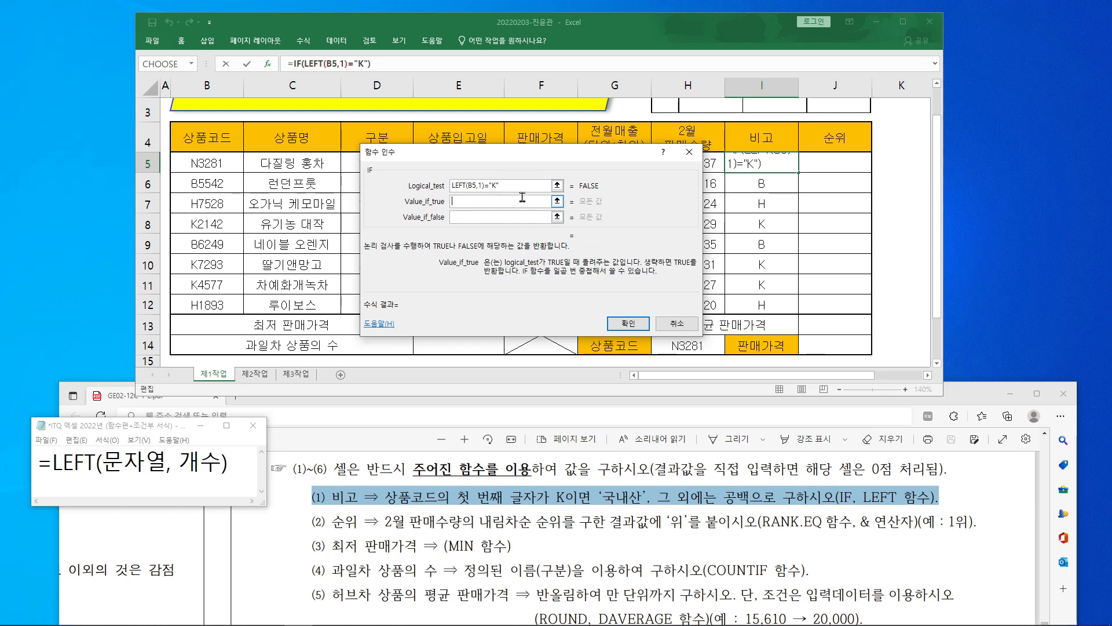
pyautogui.write('구')
pyautogui.write('내산')
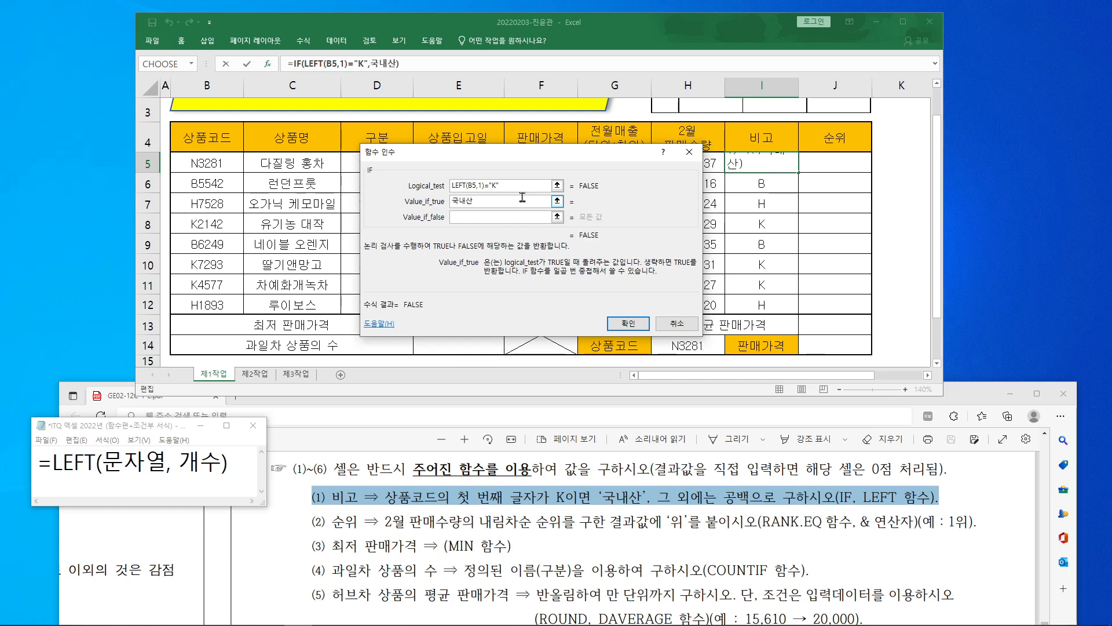
pyautogui.press('Tab')
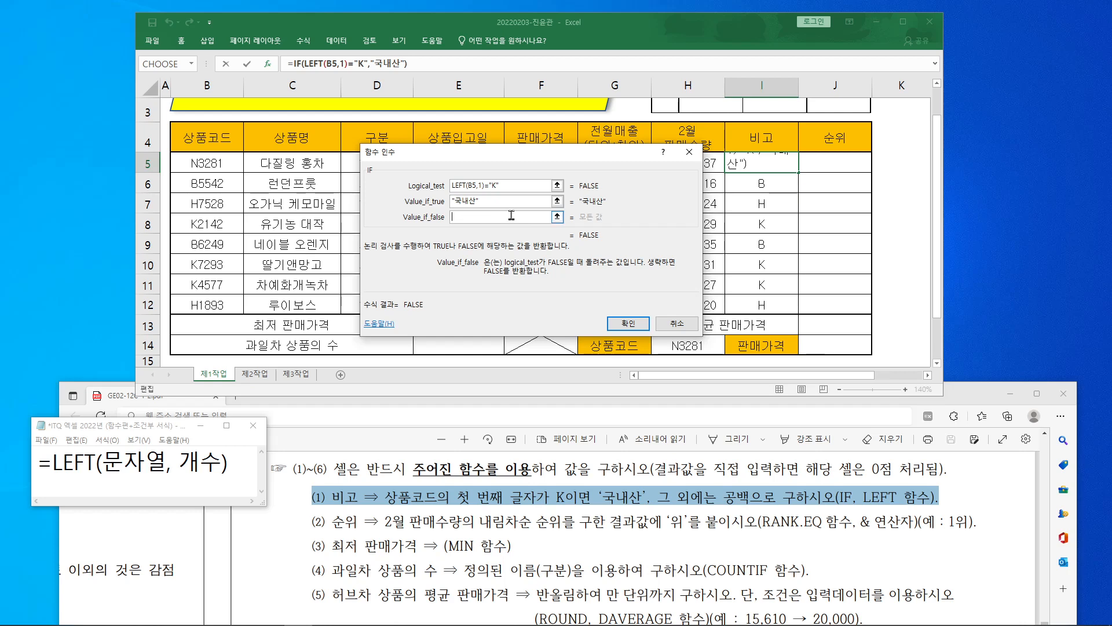
pyautogui.write('""')
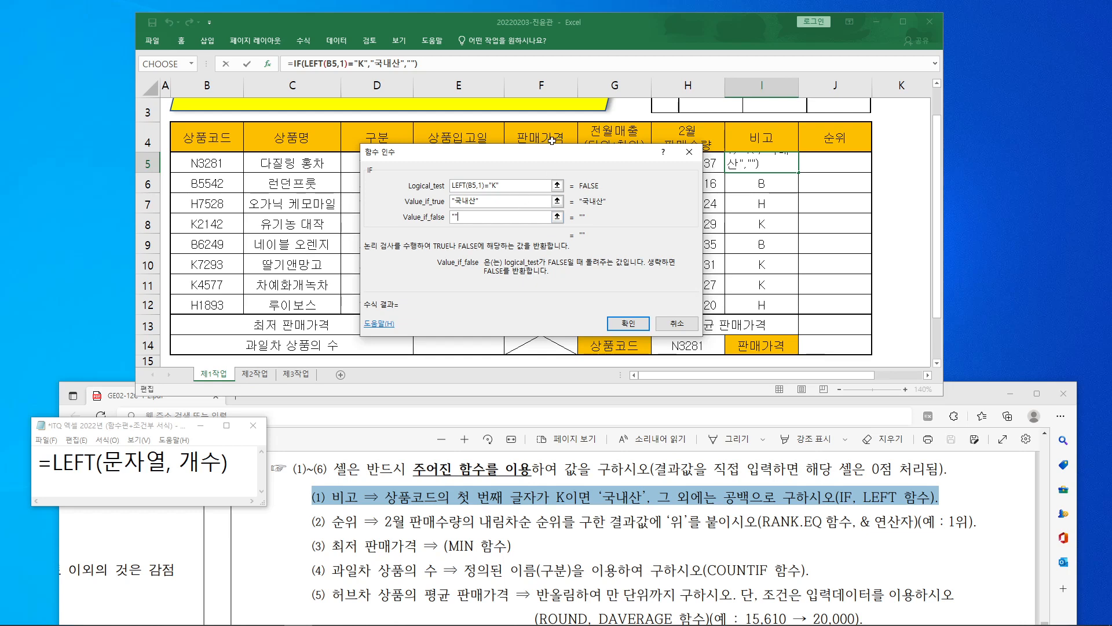
pyautogui.moveTo(548, 157); pyautogui.dragTo(447, 109)
pyautogui.click(514, 274)
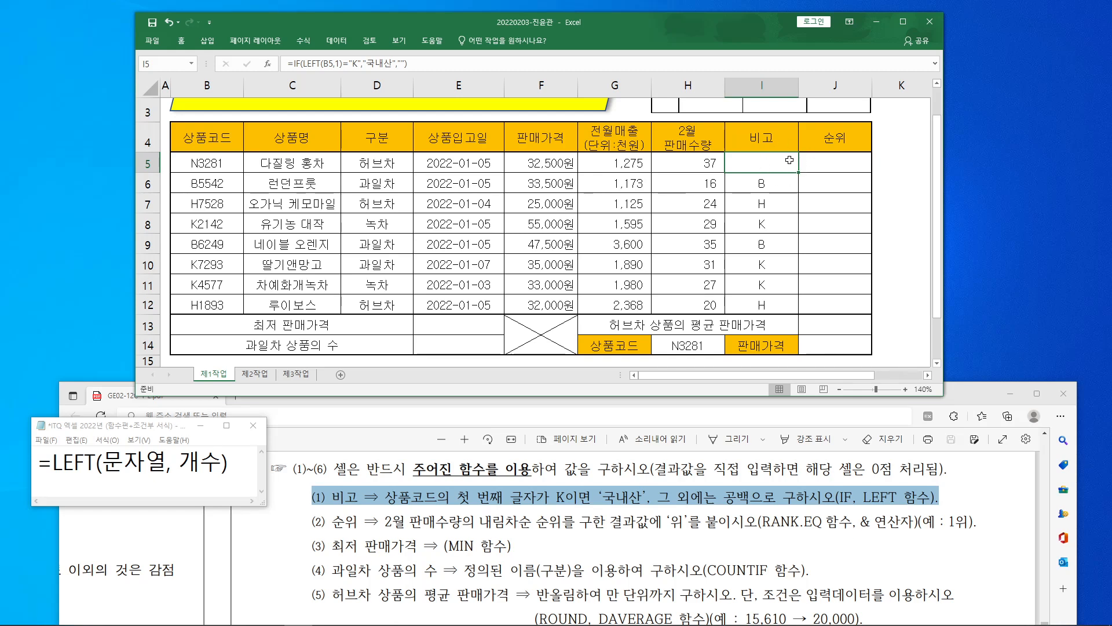
pyautogui.moveTo(762, 215); pyautogui.dragTo(779, 218)
pyautogui.moveTo(776, 264); pyautogui.dragTo(786, 252)
pyautogui.moveTo(650, 511)
pyautogui.mouseDown()
pyautogui.moveTo(606, 496)
pyautogui.moveTo(644, 508)
pyautogui.mouseUp()
pyautogui.press('Escape')
# Fill the IF formula from I5 down through I12 without formatting
pyautogui.moveTo(799, 173); pyautogui.dragTo(794, 307)
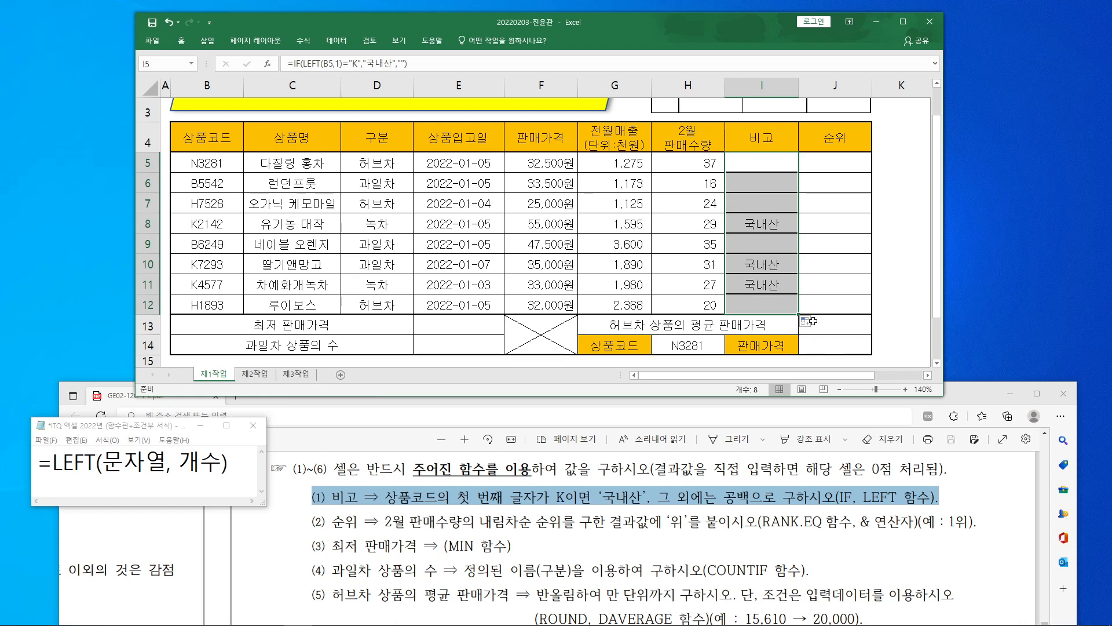
pyautogui.click(814, 322)
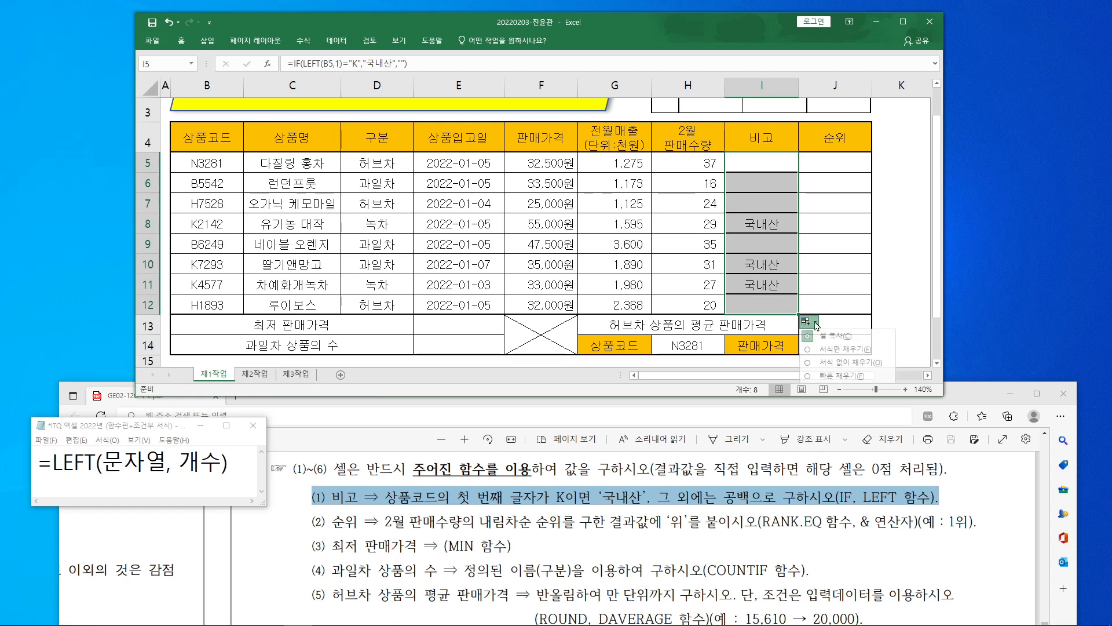
pyautogui.click(835, 363)
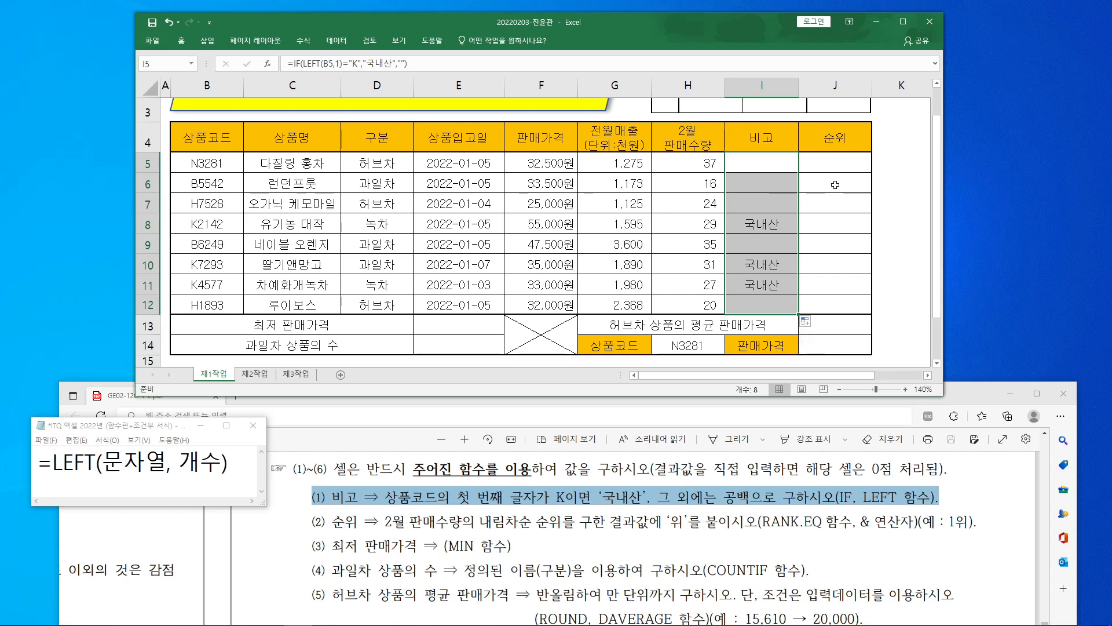
# Switch to the PDF instructions and highlight question (2) about the 순위 column to read it
pyautogui.click(840, 163)
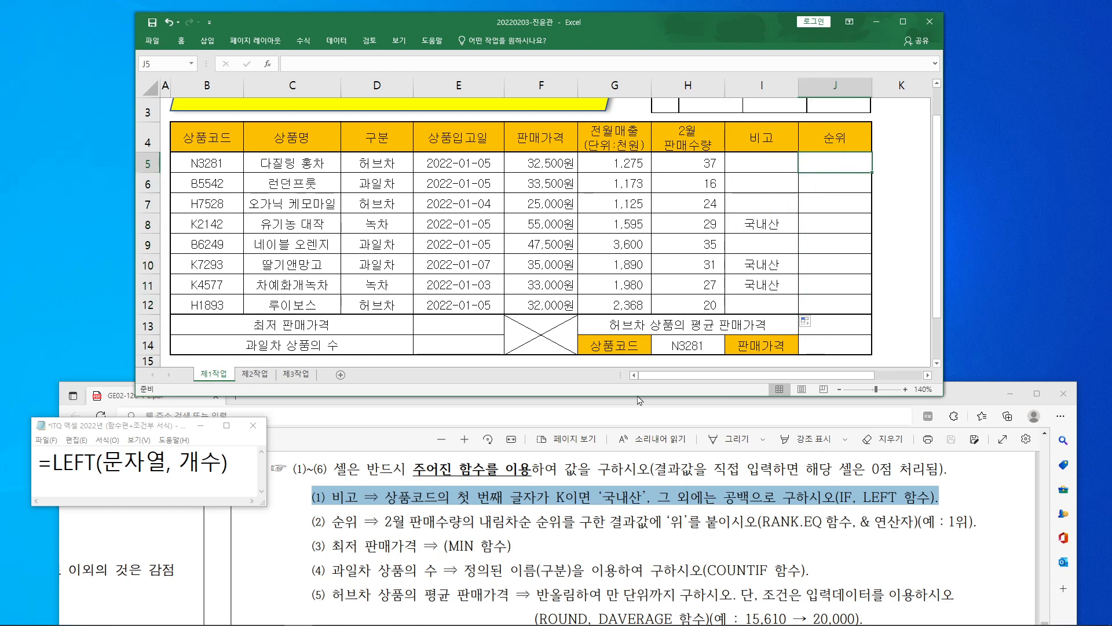
pyautogui.click(380, 521)
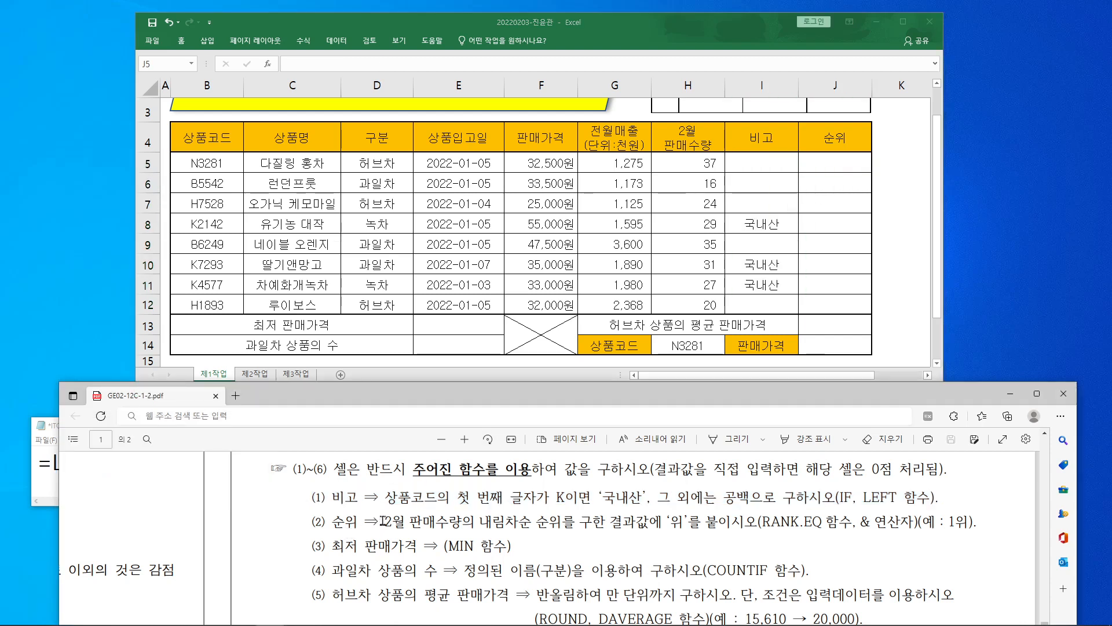
pyautogui.moveTo(380, 521); pyautogui.dragTo(984, 523)
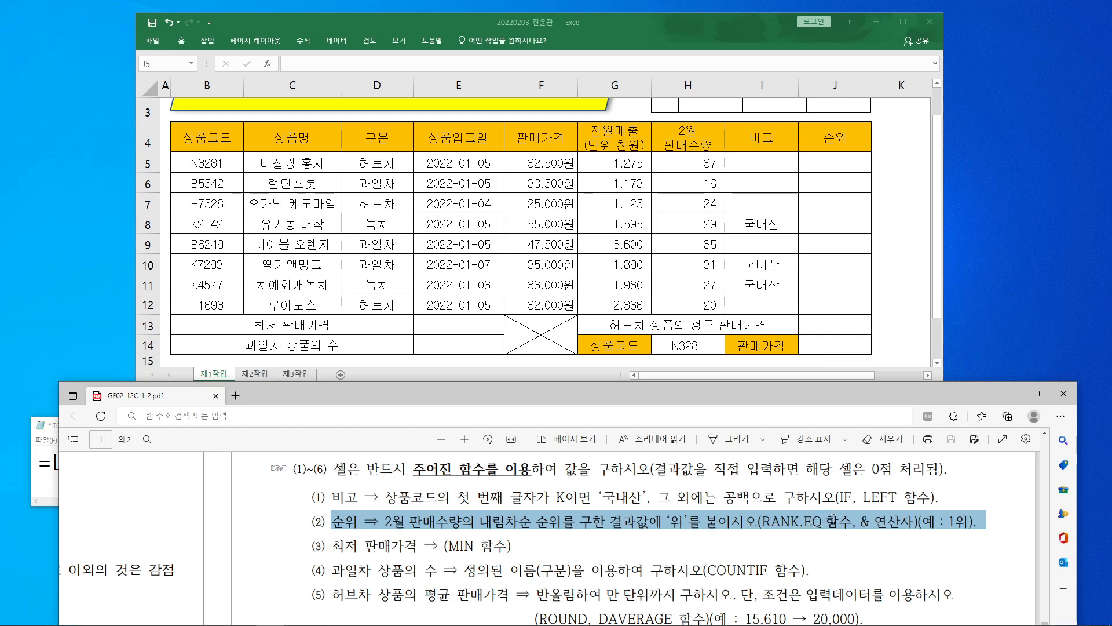
# Return to the Excel sheet and start a RANK.EQ function in J5 through its function arguments
pyautogui.click(857, 164)
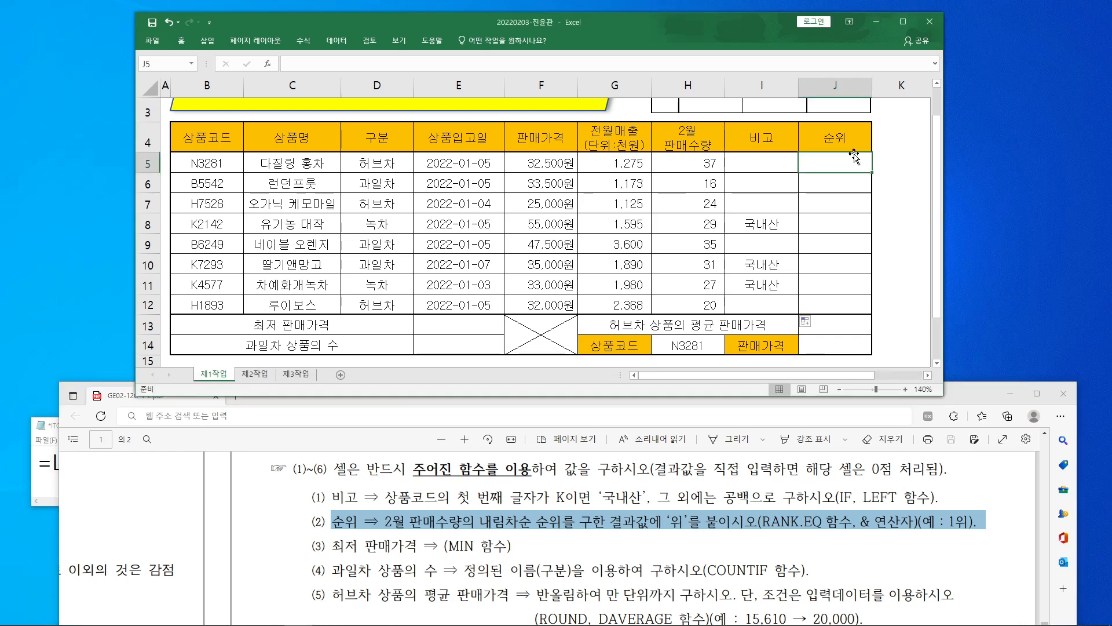
pyautogui.click(360, 65)
pyautogui.write('=')
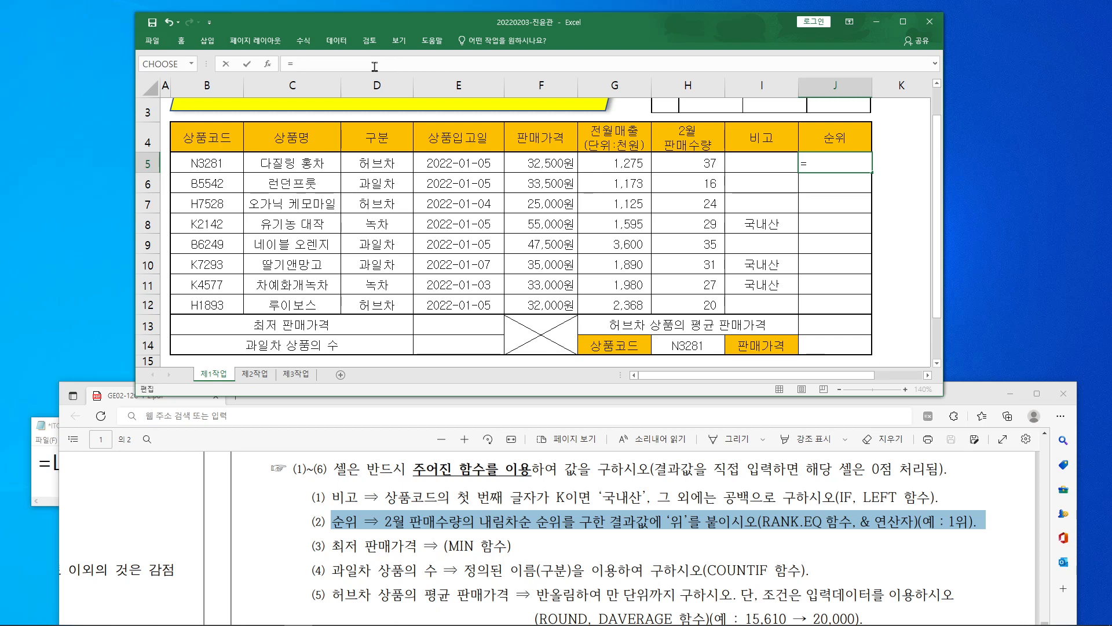
pyautogui.write('rank')
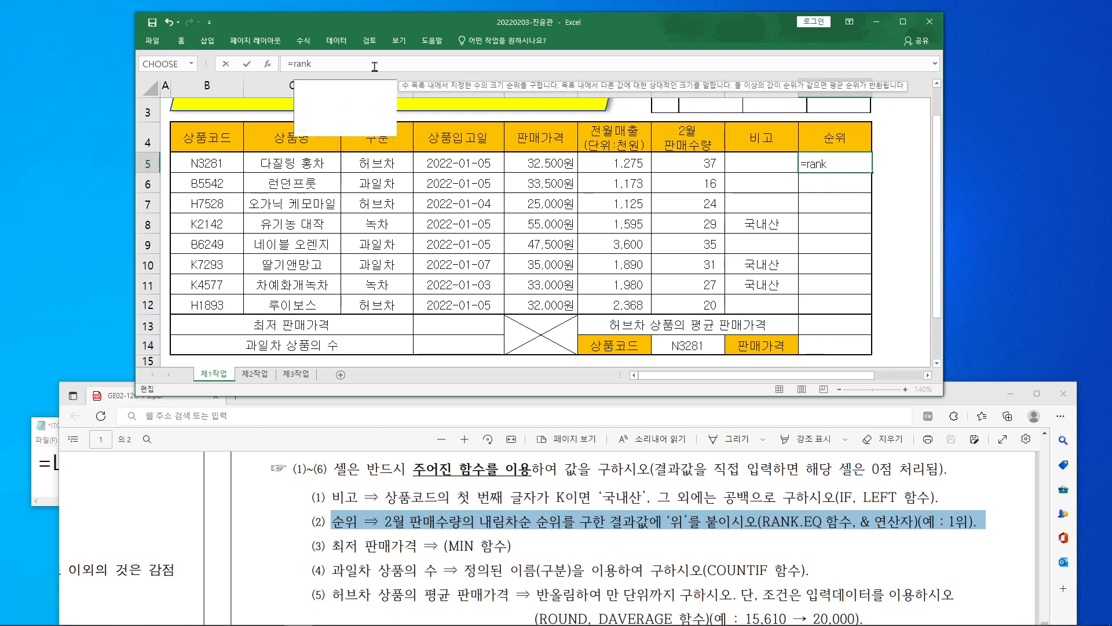
pyautogui.write('.eq')
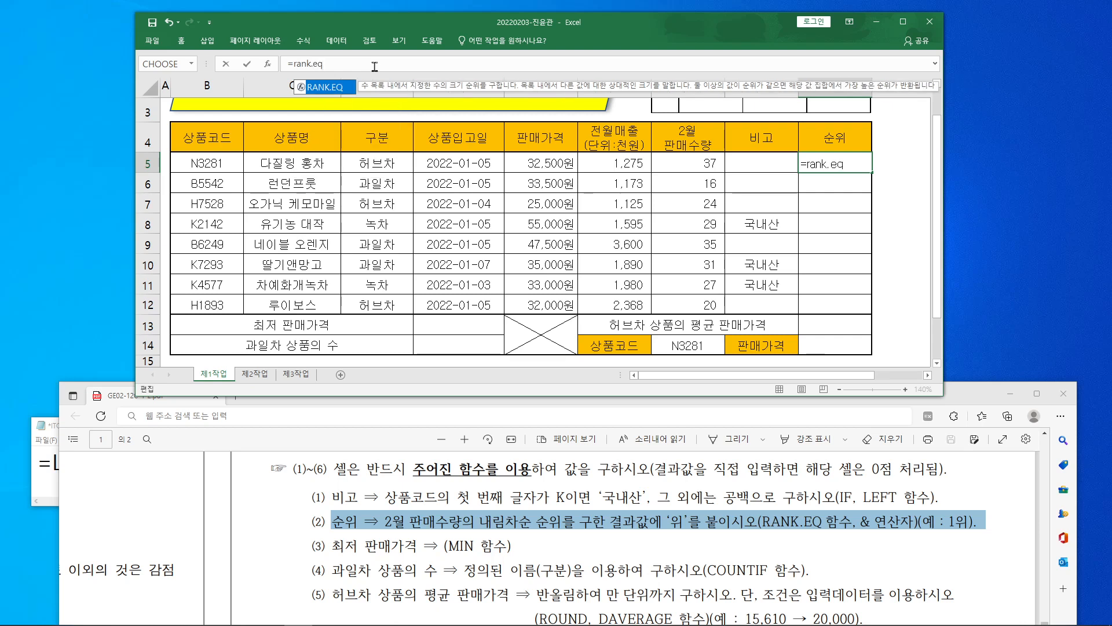
pyautogui.write('(')
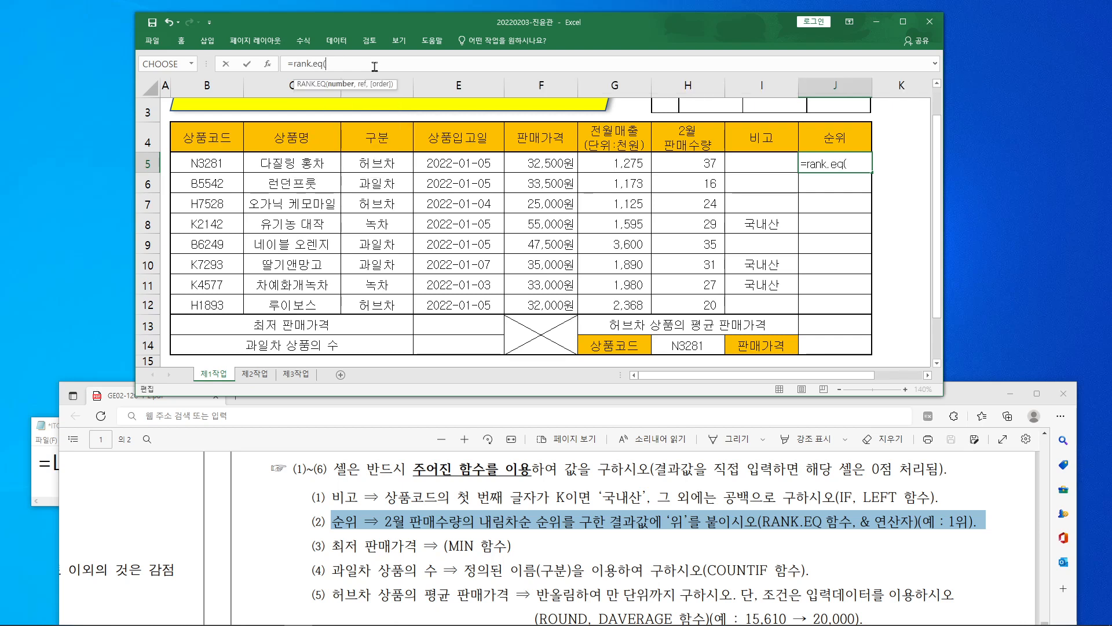
pyautogui.click(269, 65)
pyautogui.moveTo(387, 103); pyautogui.dragTo(753, 158)
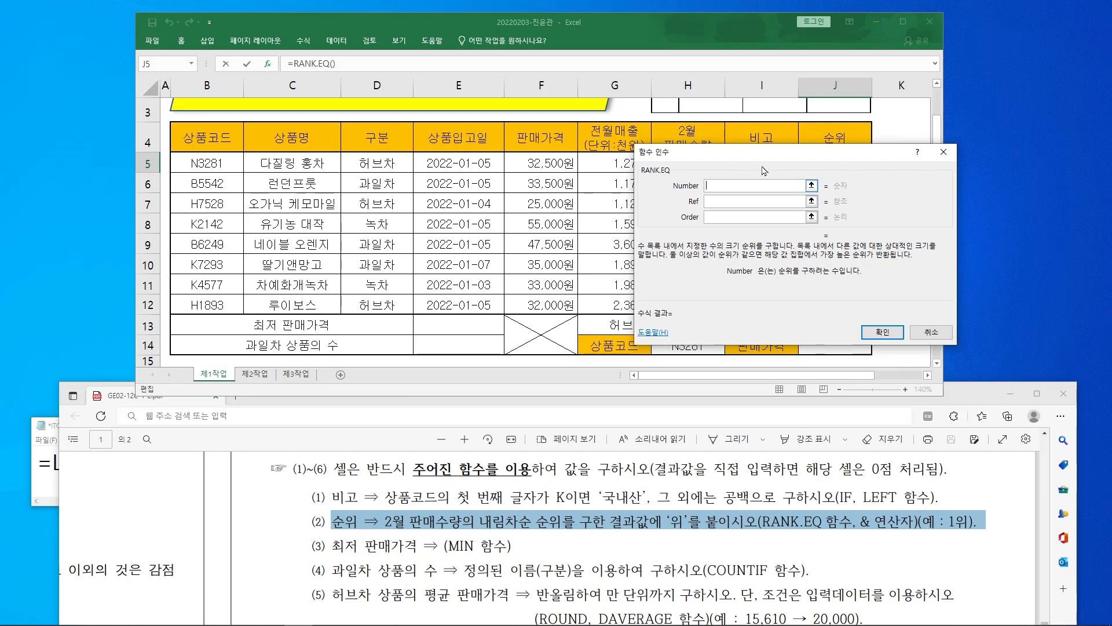
pyautogui.moveTo(781, 157); pyautogui.dragTo(353, 243)
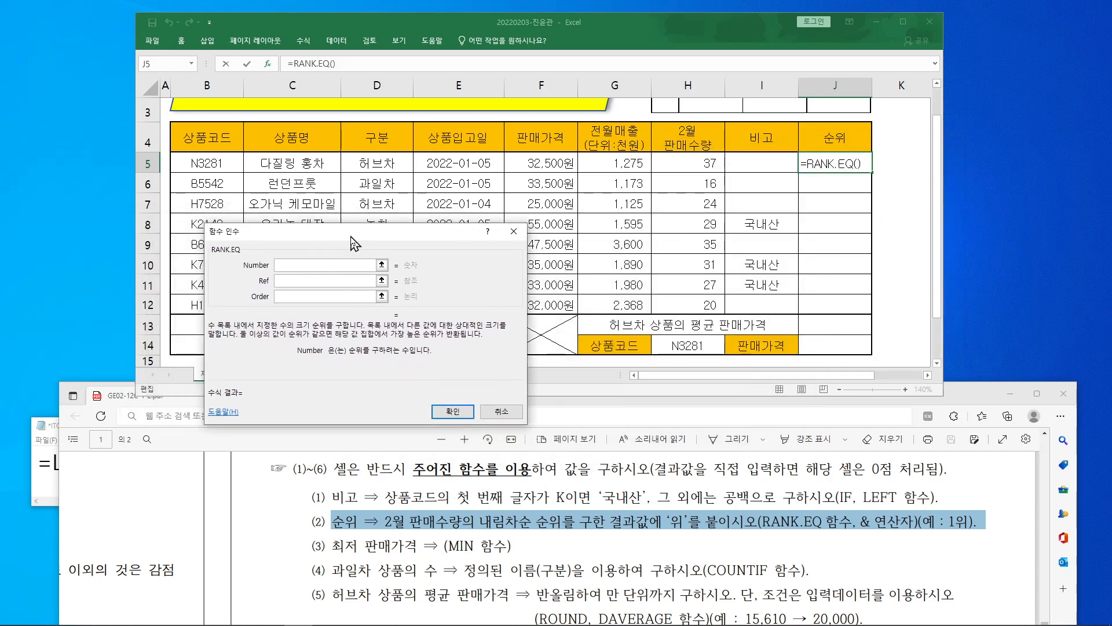
# Set the RANK.EQ function's Number to H5 and its Ref to H5:H12
pyautogui.click(705, 164)
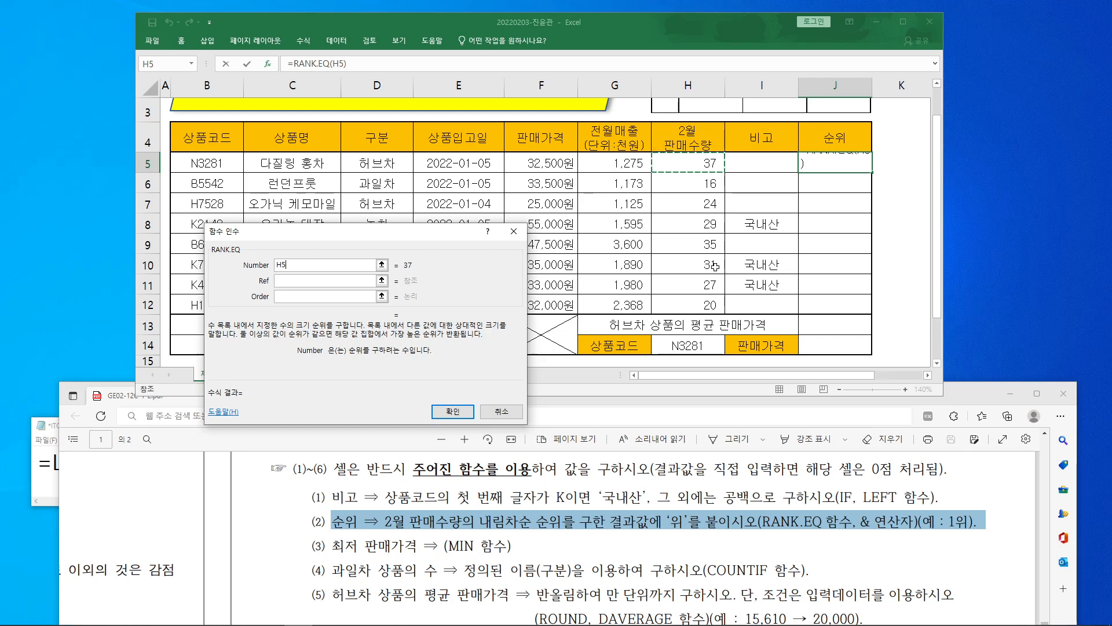
pyautogui.click(309, 278)
pyautogui.moveTo(702, 159); pyautogui.dragTo(694, 300)
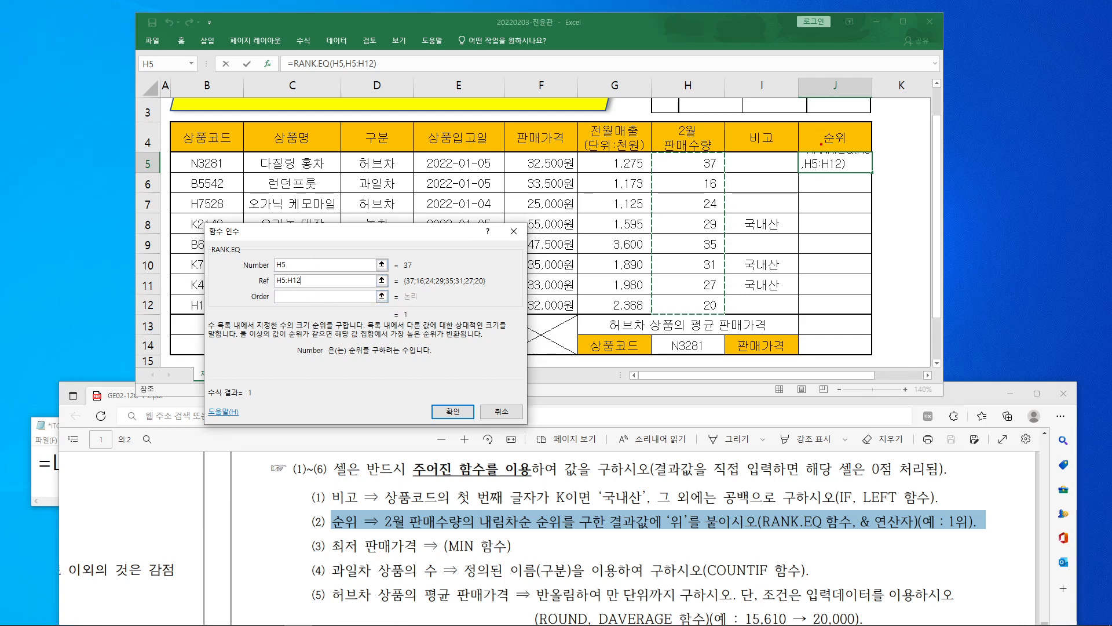
pyautogui.moveTo(818, 140); pyautogui.dragTo(841, 135)
pyautogui.moveTo(834, 172)
pyautogui.mouseDown()
pyautogui.moveTo(803, 303)
pyautogui.moveTo(828, 283)
pyautogui.mouseUp()
pyautogui.moveTo(301, 291)
pyautogui.mouseDown()
pyautogui.moveTo(268, 279)
pyautogui.moveTo(306, 283)
pyautogui.mouseUp()
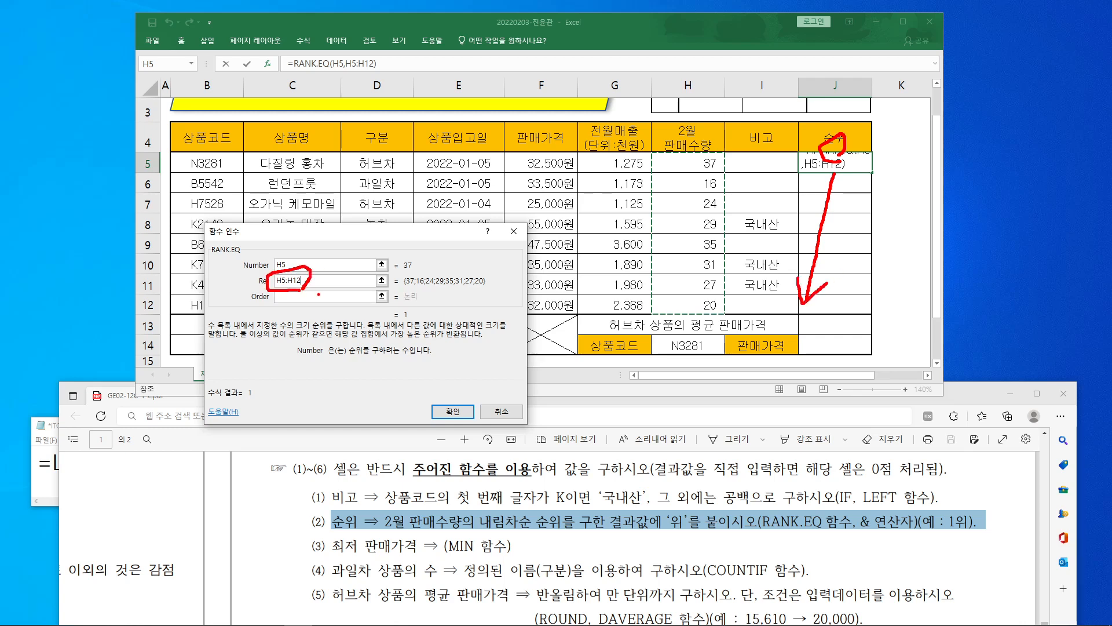
pyautogui.press('Escape')
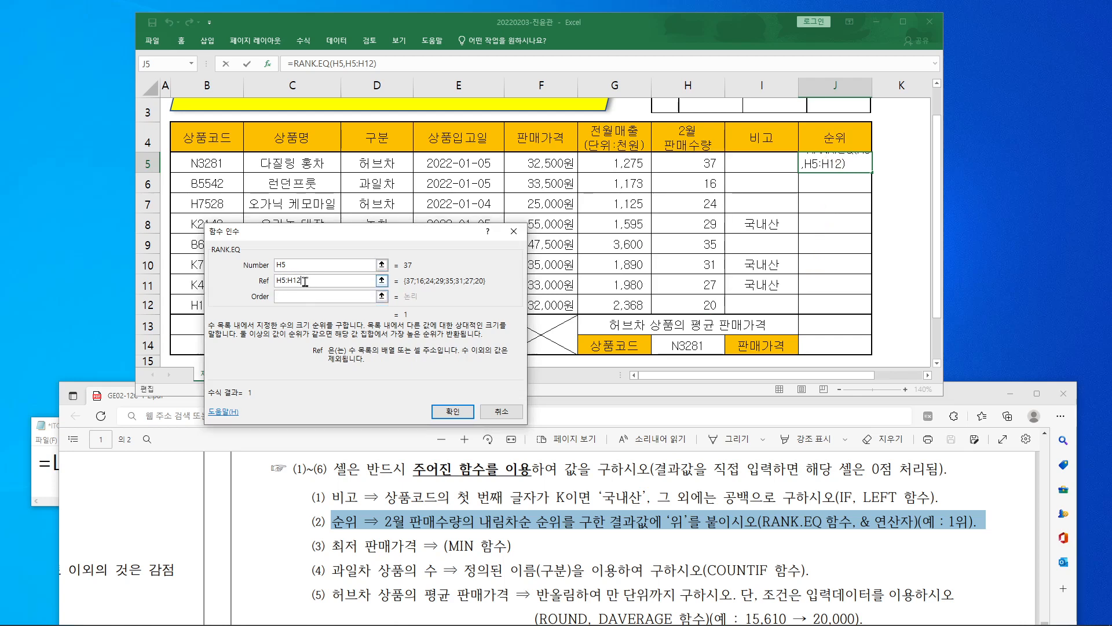
# Make the RANK.EQ Ref range absolute as $H$5:$H$12 and set Order to 0
pyautogui.moveTo(306, 282); pyautogui.dragTo(272, 282)
pyautogui.moveTo(407, 237); pyautogui.dragTo(484, 232)
pyautogui.moveTo(415, 235); pyautogui.dragTo(397, 360)
pyautogui.moveTo(402, 318); pyautogui.dragTo(454, 317)
pyautogui.moveTo(449, 300); pyautogui.dragTo(445, 346)
pyautogui.moveTo(502, 284)
pyautogui.mouseDown()
pyautogui.moveTo(491, 320)
pyautogui.moveTo(553, 331)
pyautogui.moveTo(493, 380)
pyautogui.mouseUp()
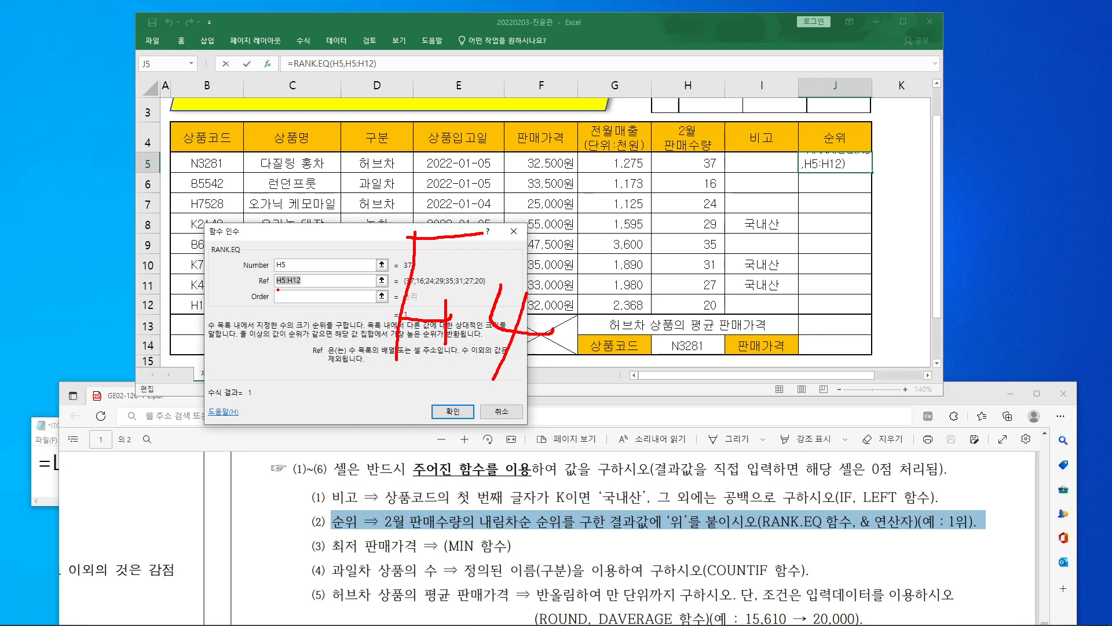
pyautogui.moveTo(281, 265); pyautogui.dragTo(288, 274)
pyautogui.moveTo(292, 261); pyautogui.dragTo(298, 281)
pyautogui.press('Escape')
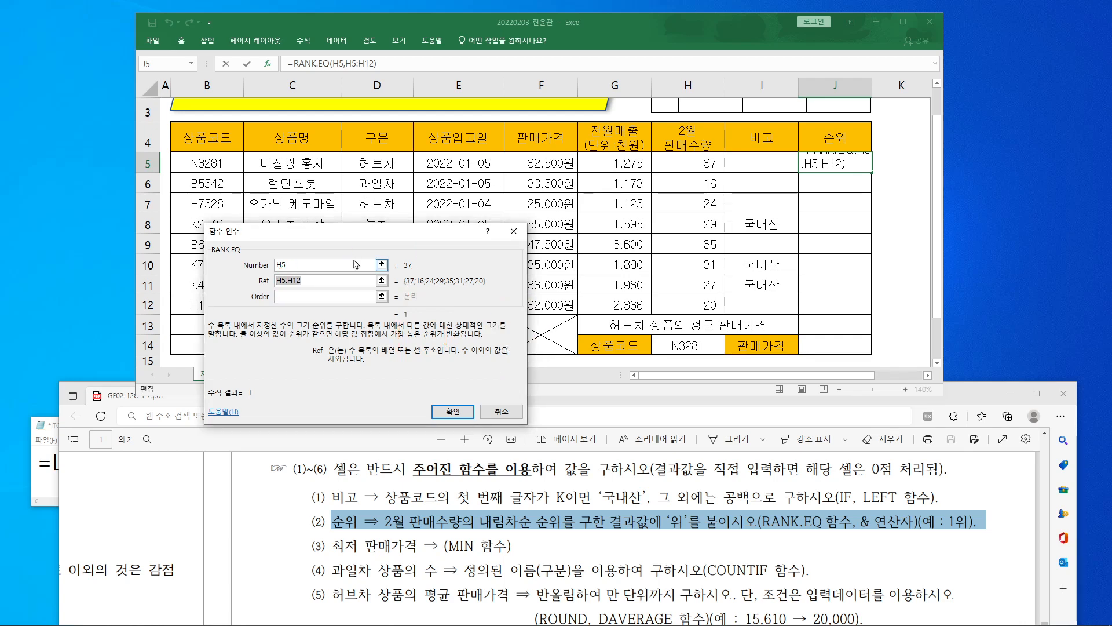
pyautogui.press('F4')
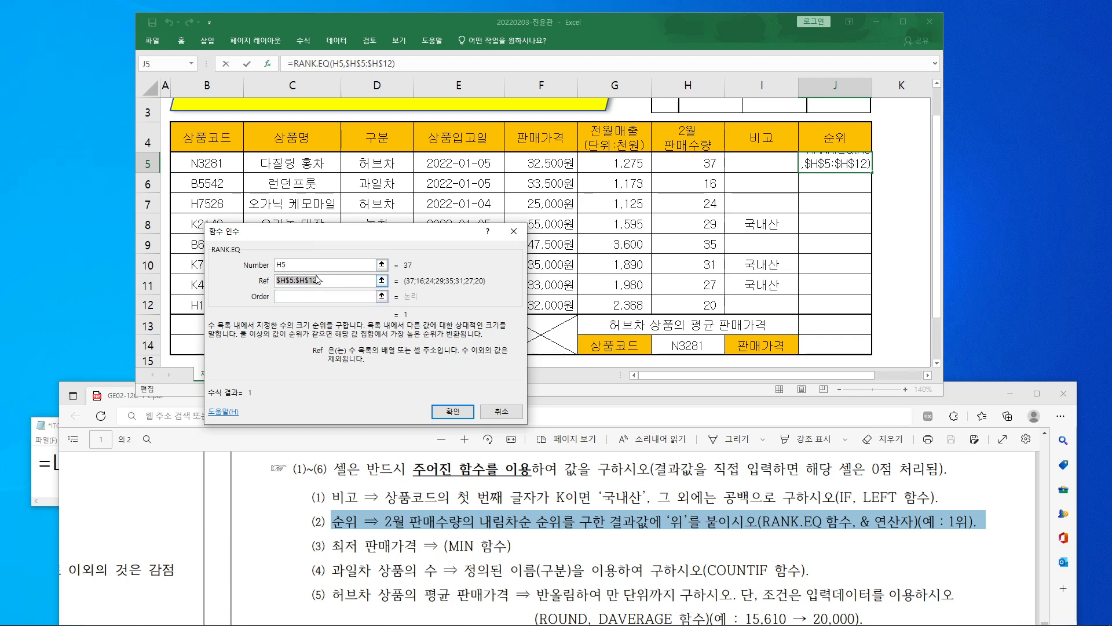
pyautogui.click(316, 295)
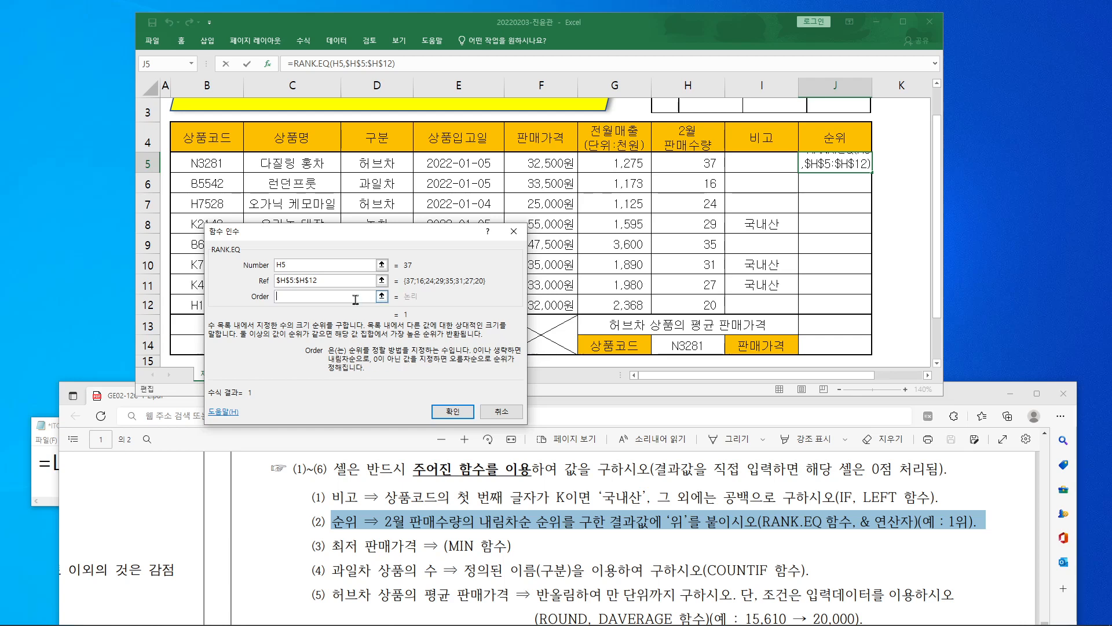
pyautogui.write('0')
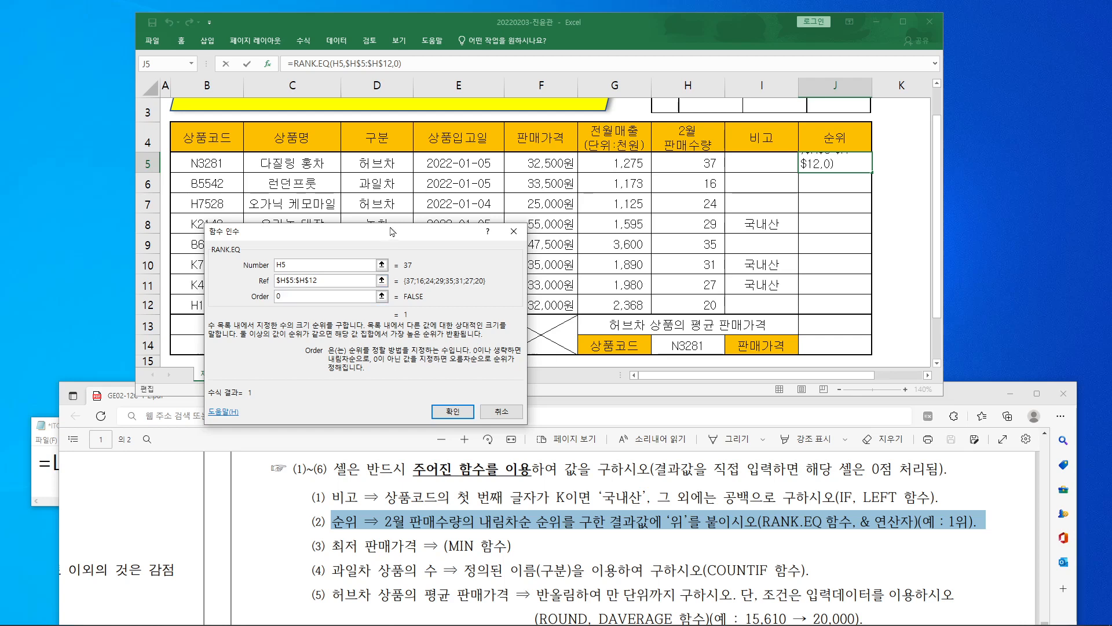
# Append &"위" to the end of the RANK.EQ formula in J5 and confirm it
pyautogui.moveTo(392, 232); pyautogui.dragTo(410, 95)
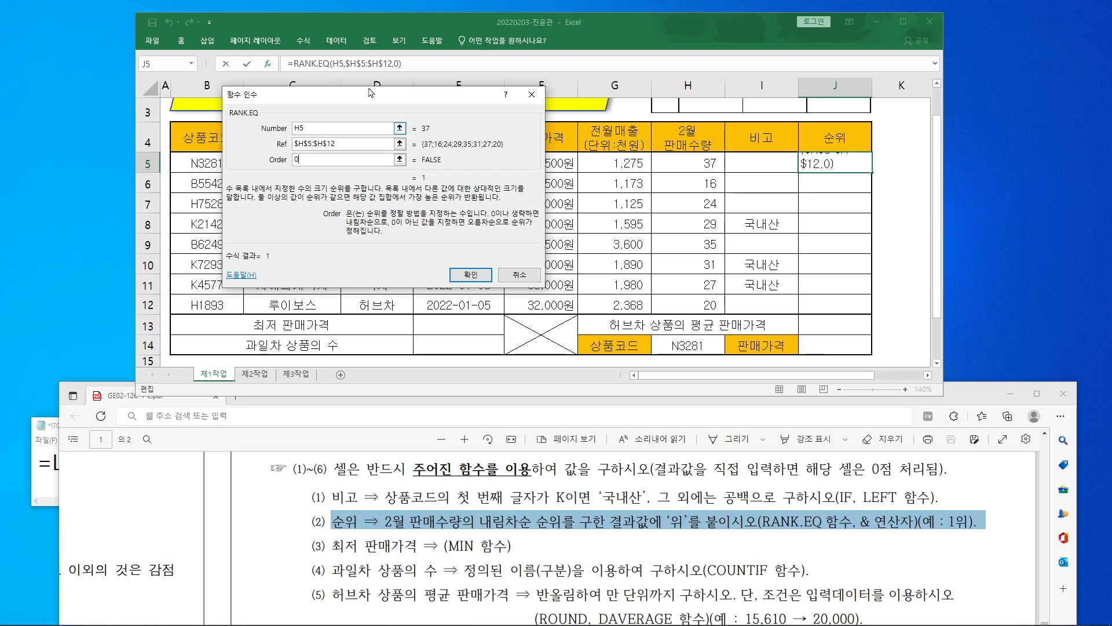
pyautogui.click(427, 65)
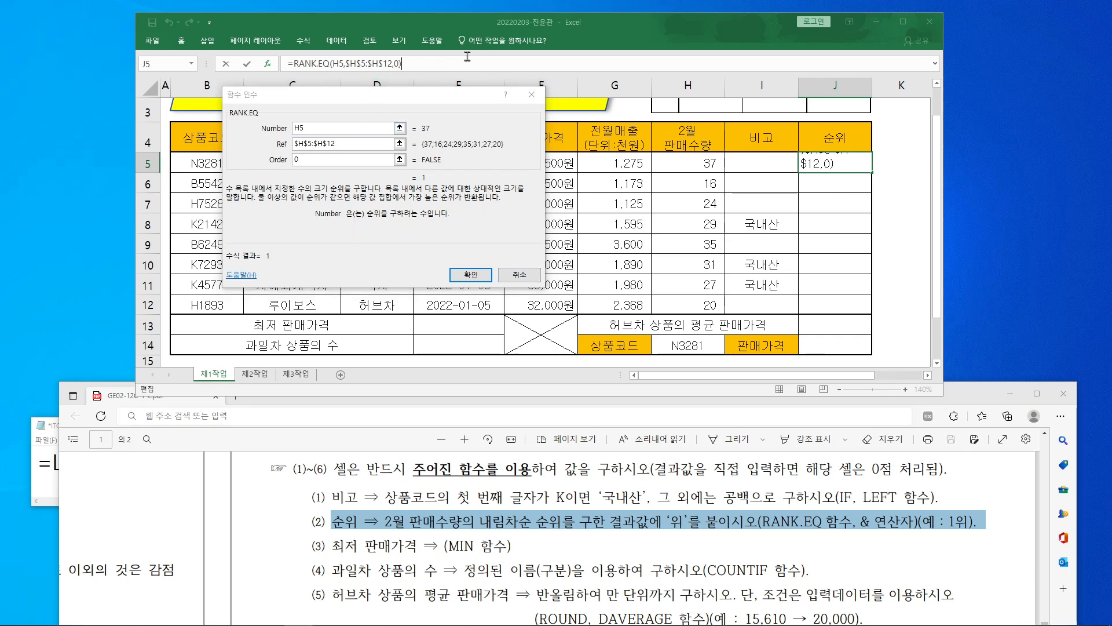
pyautogui.write('&')
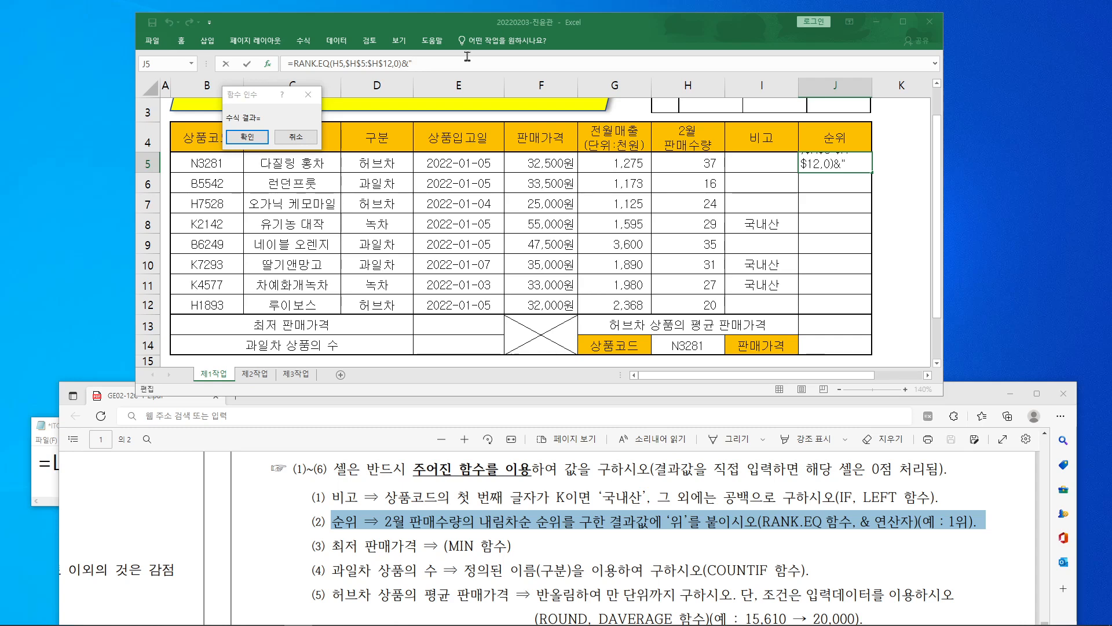
pyautogui.write('위"')
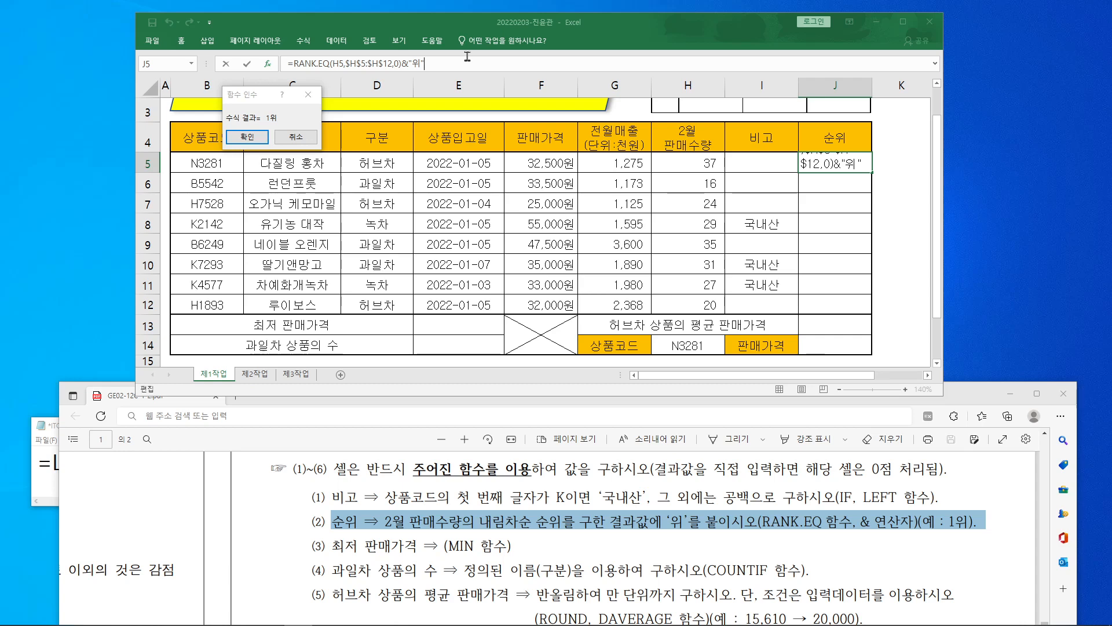
pyautogui.moveTo(261, 103); pyautogui.dragTo(363, 100)
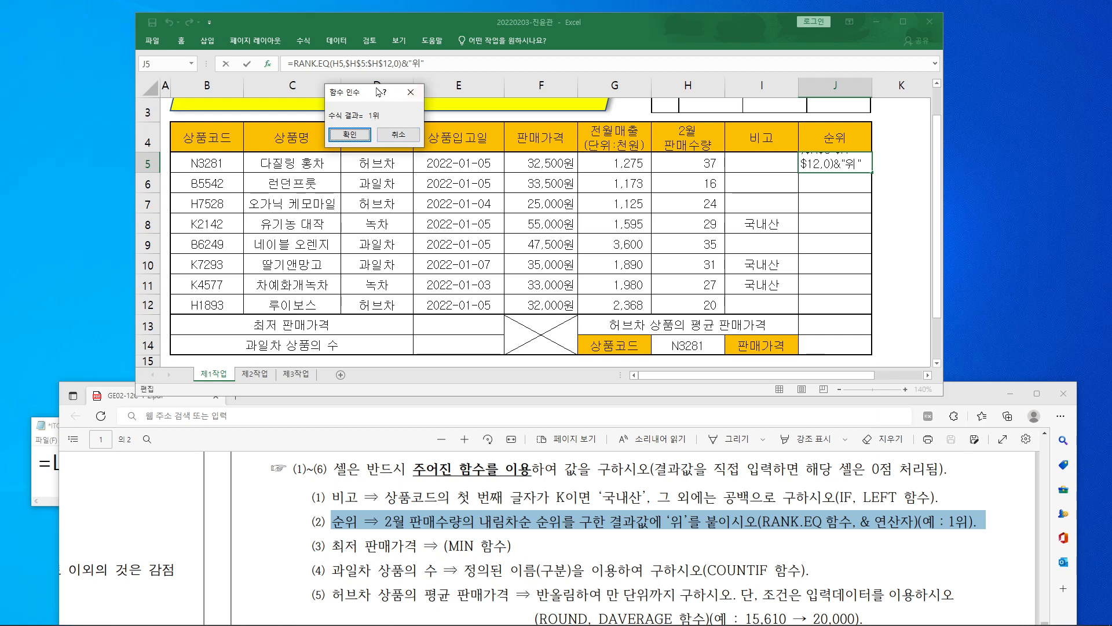
pyautogui.click(350, 134)
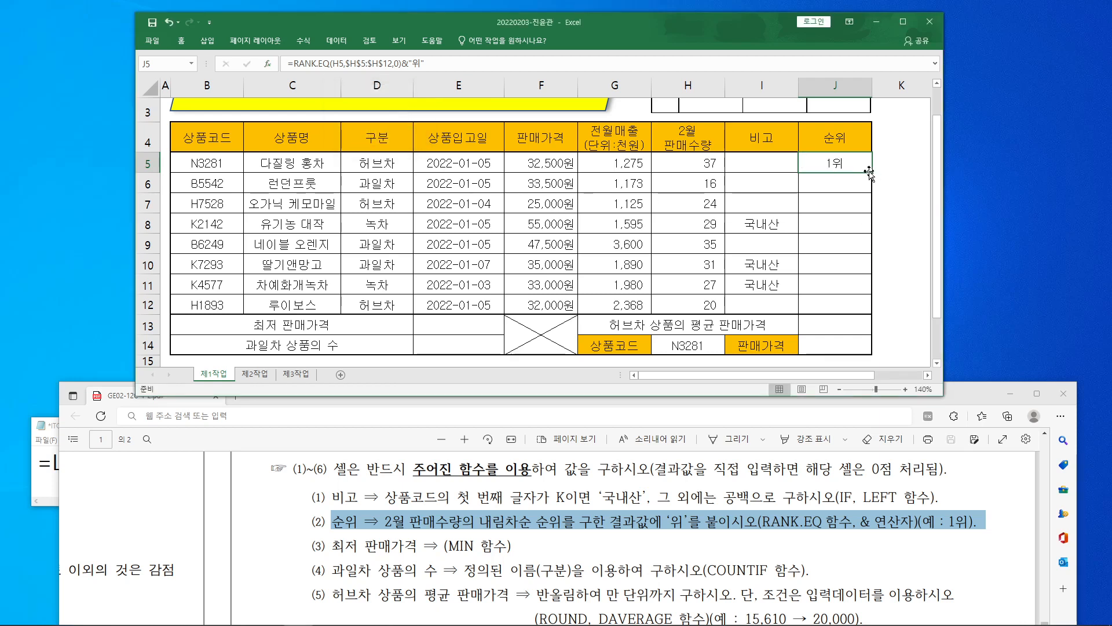
# Fill the J5 rank formula down through J12 without formatting
pyautogui.moveTo(873, 172); pyautogui.dragTo(865, 309)
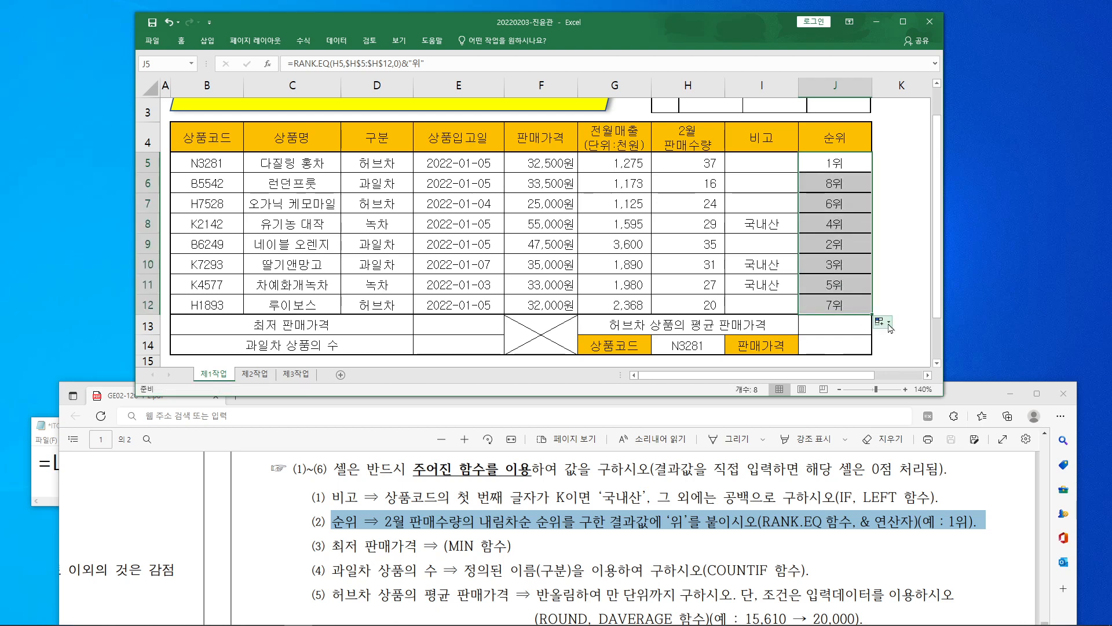
pyautogui.click(880, 321)
pyautogui.click(912, 363)
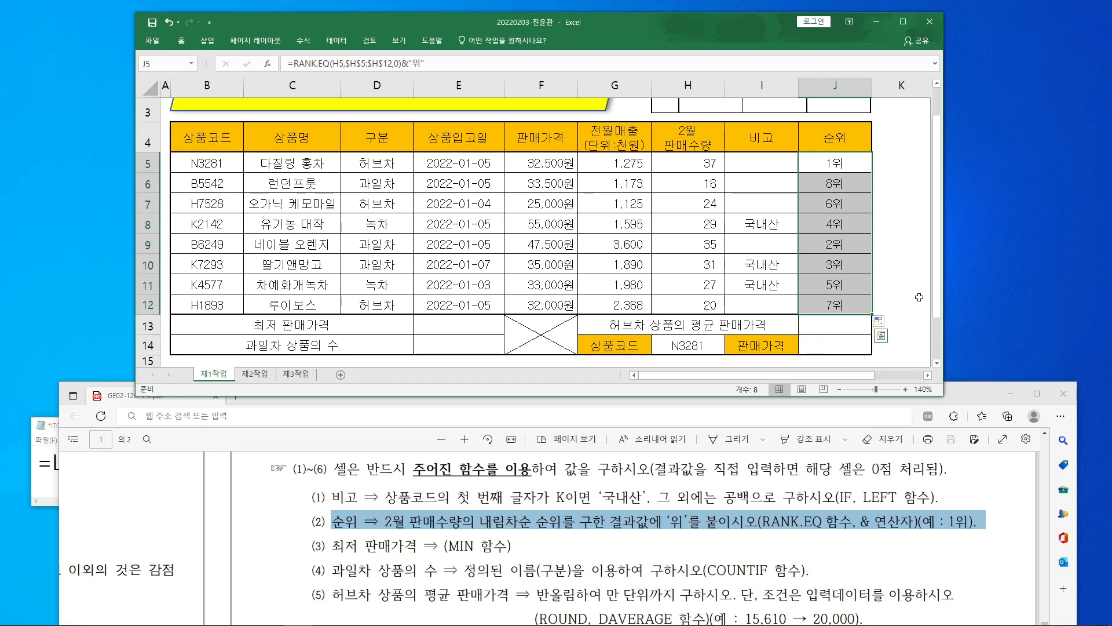
# Switch to the exam PDF and highlight question (3), which asks for 최저 판매가격 with the MIN function
pyautogui.click(918, 270)
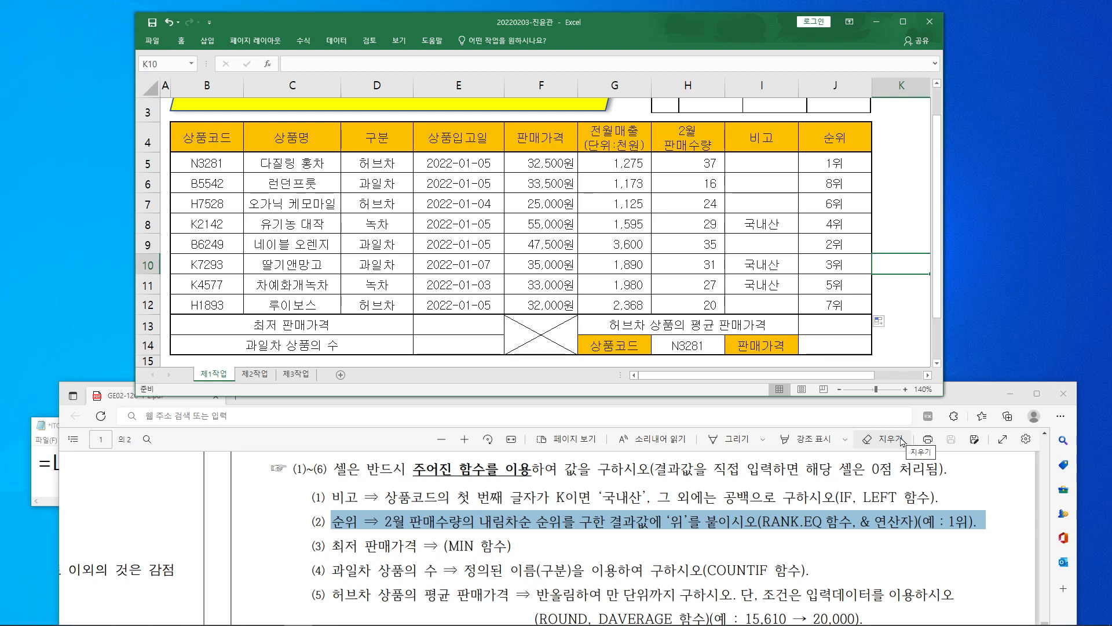
pyautogui.click(446, 322)
pyautogui.moveTo(331, 546); pyautogui.dragTo(498, 542)
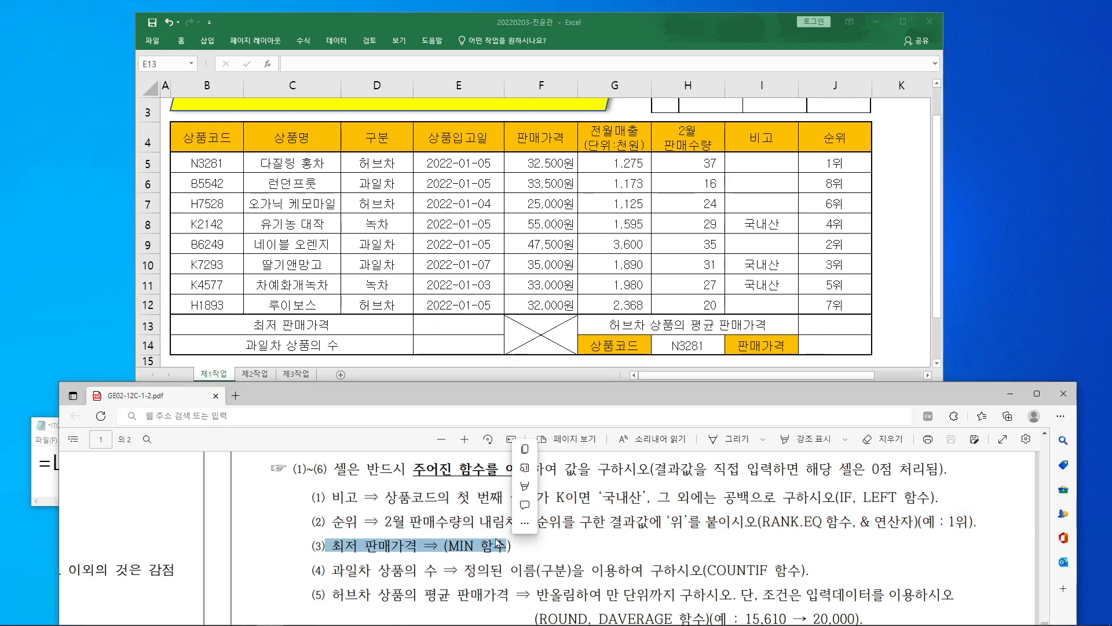
# Switch back to Excel and start a MIN formula in cell E13 for 최저 판매가격
pyautogui.click(469, 323)
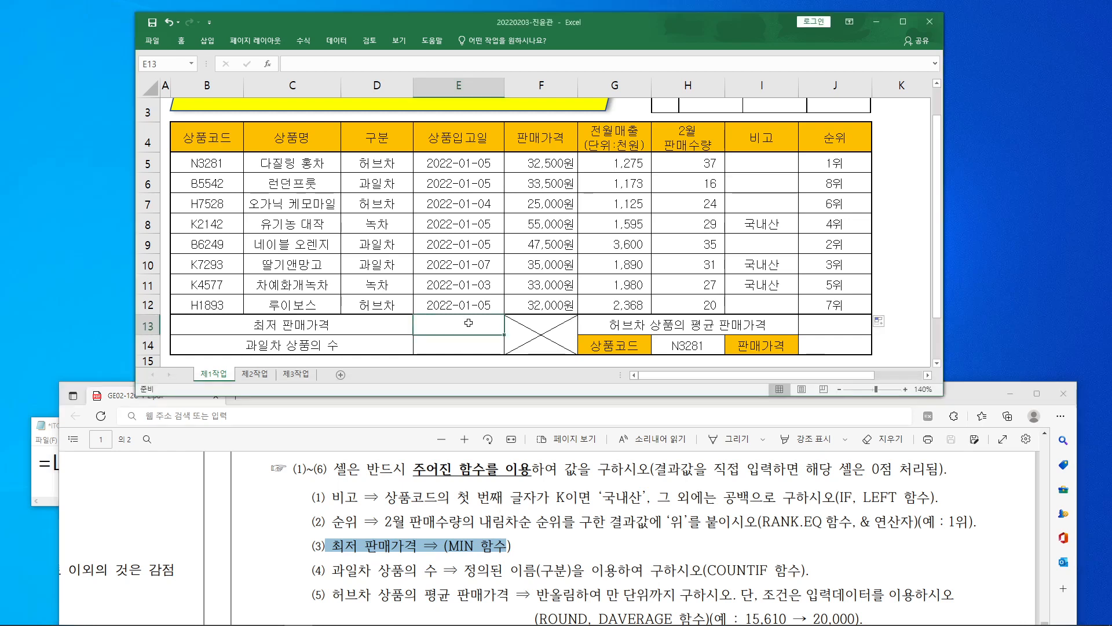
pyautogui.click(356, 62)
pyautogui.write('=')
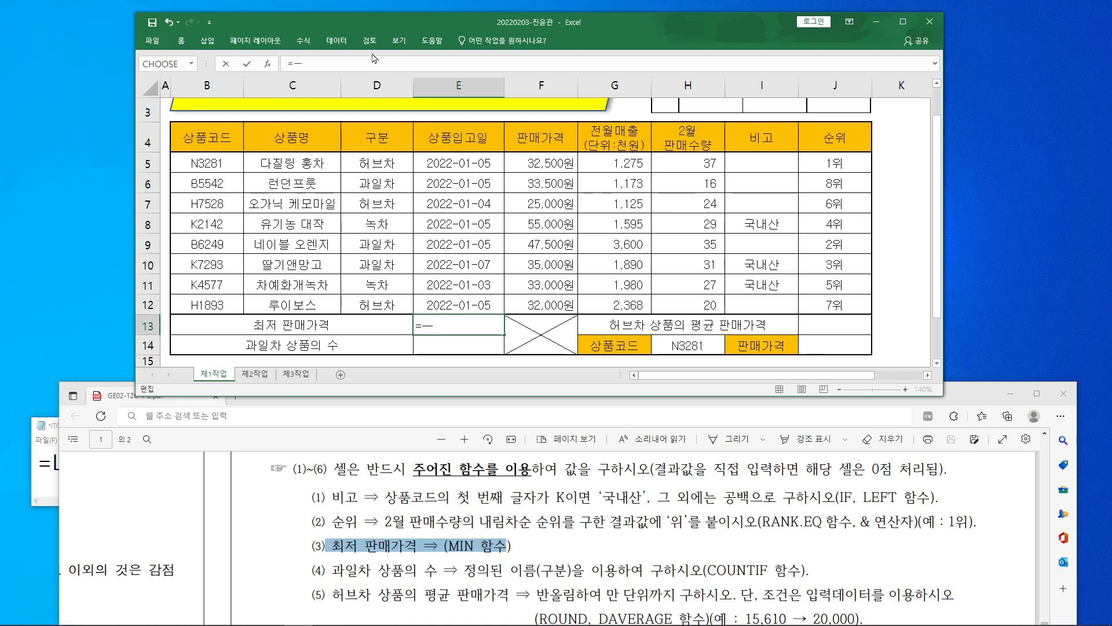
pyautogui.write('mi')
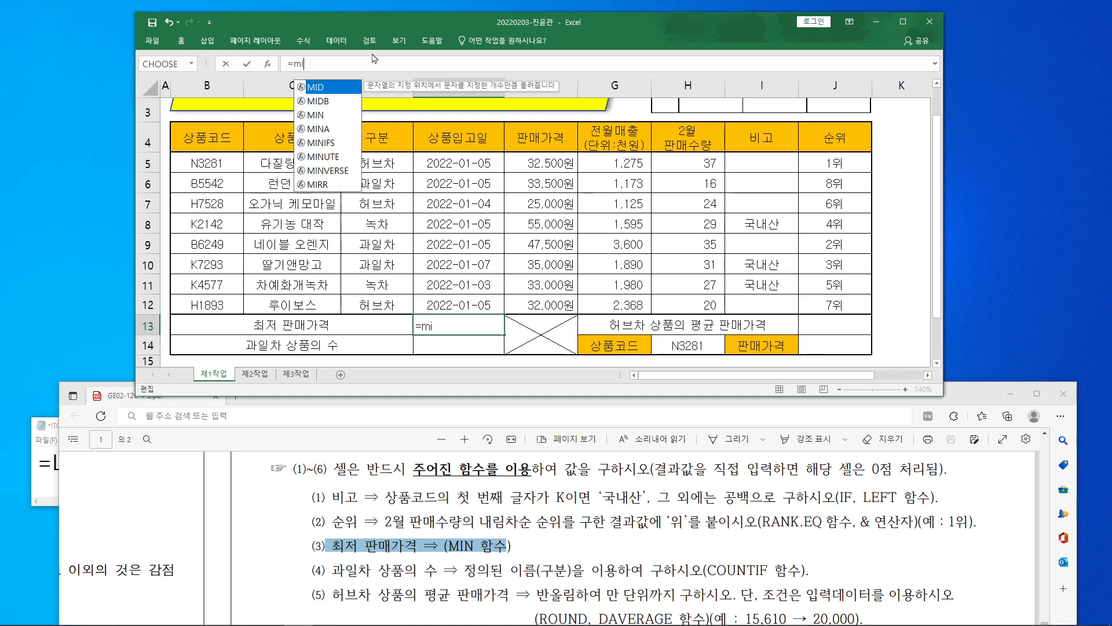
pyautogui.write('n(')
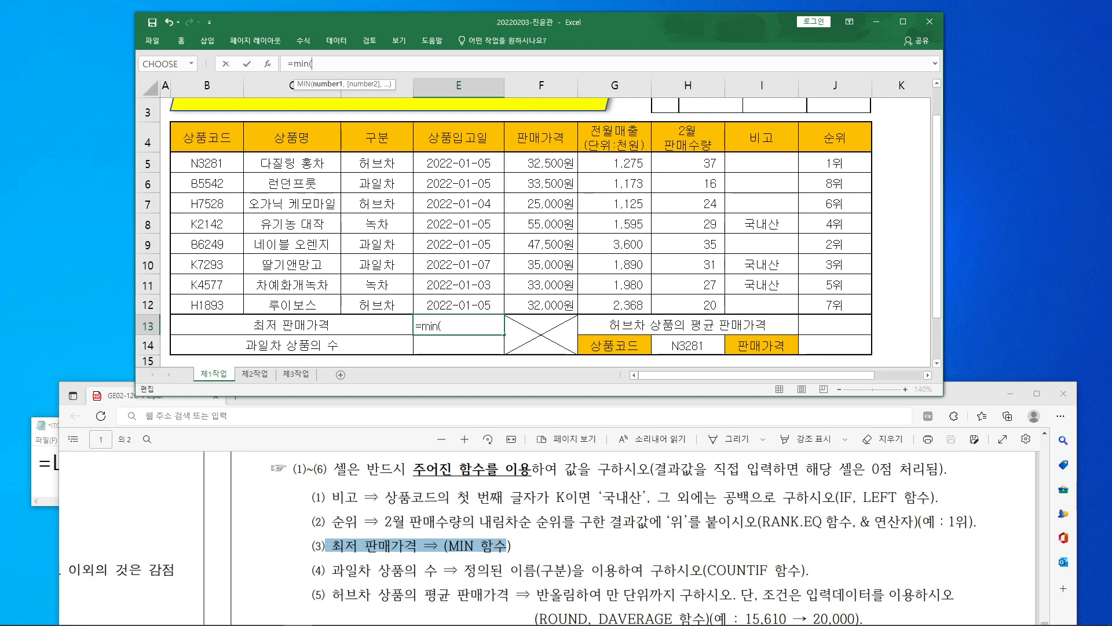
pyautogui.moveTo(523, 132); pyautogui.dragTo(560, 116)
pyautogui.moveTo(509, 153)
pyautogui.mouseDown()
pyautogui.moveTo(584, 248)
pyautogui.moveTo(582, 318)
pyautogui.mouseUp()
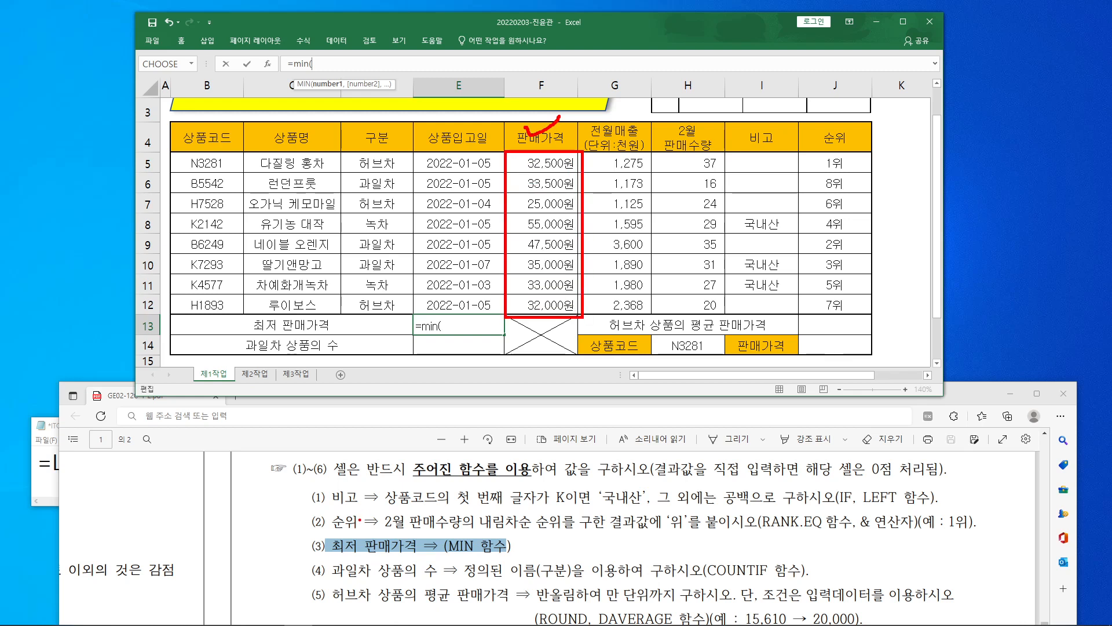
pyautogui.moveTo(389, 553)
pyautogui.mouseDown()
pyautogui.moveTo(405, 548)
pyautogui.moveTo(340, 552)
pyautogui.moveTo(354, 543)
pyautogui.mouseUp()
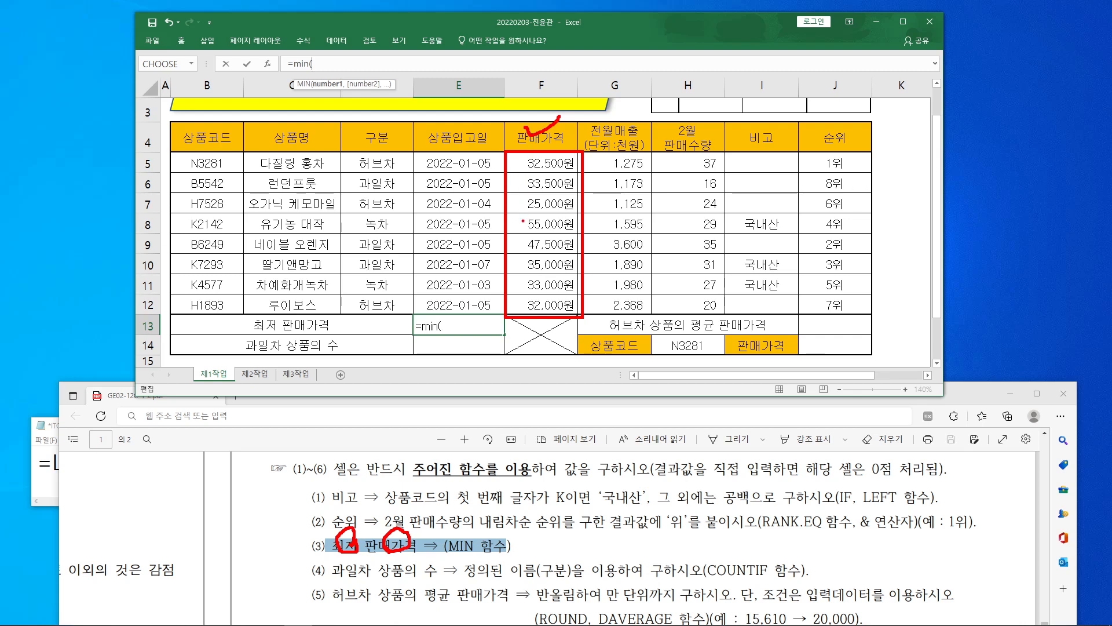
pyautogui.moveTo(522, 220); pyautogui.dragTo(525, 224)
pyautogui.moveTo(554, 213)
pyautogui.mouseDown()
pyautogui.moveTo(574, 186)
pyautogui.moveTo(466, 318)
pyautogui.mouseUp()
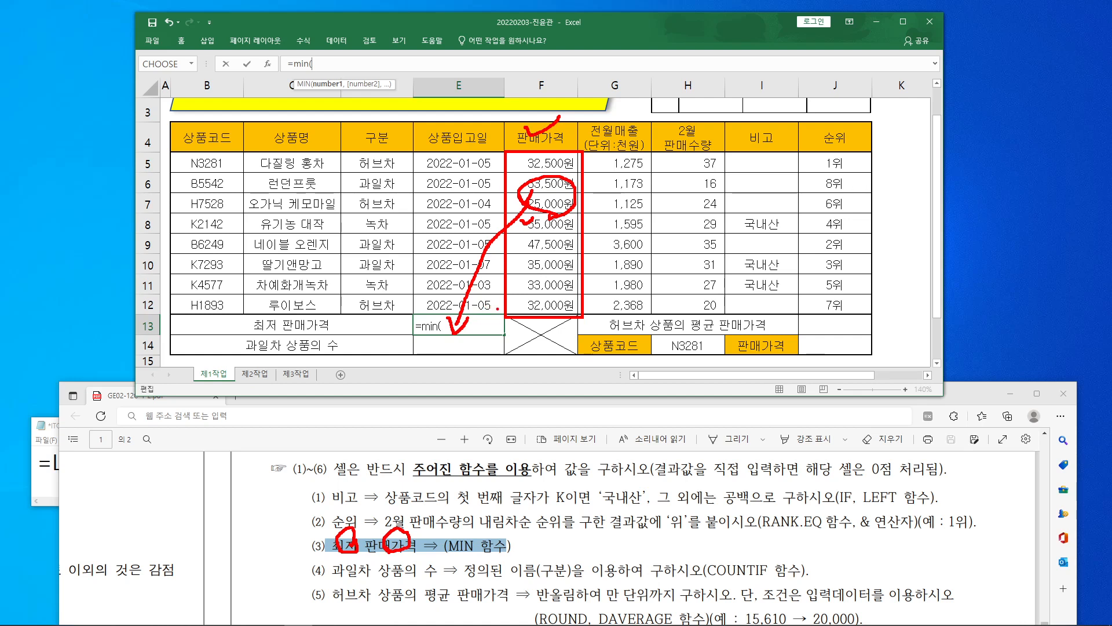
pyautogui.press('Escape')
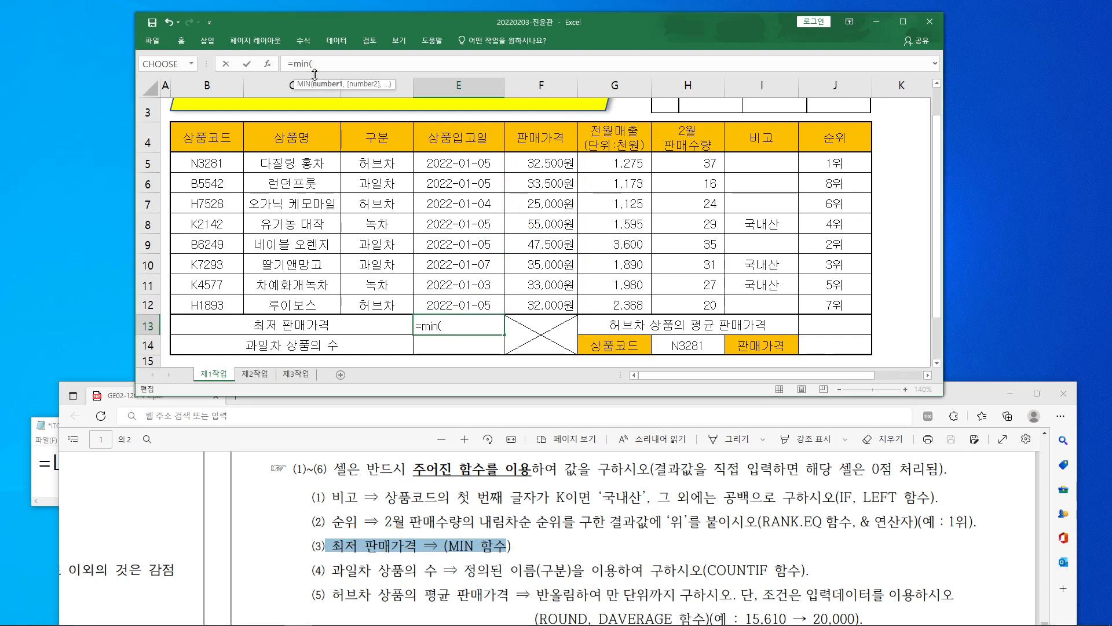
# Complete the MIN formula in E13 with the 판매가격 range F5:F12 and confirm it
pyautogui.moveTo(553, 164); pyautogui.dragTo(553, 304)
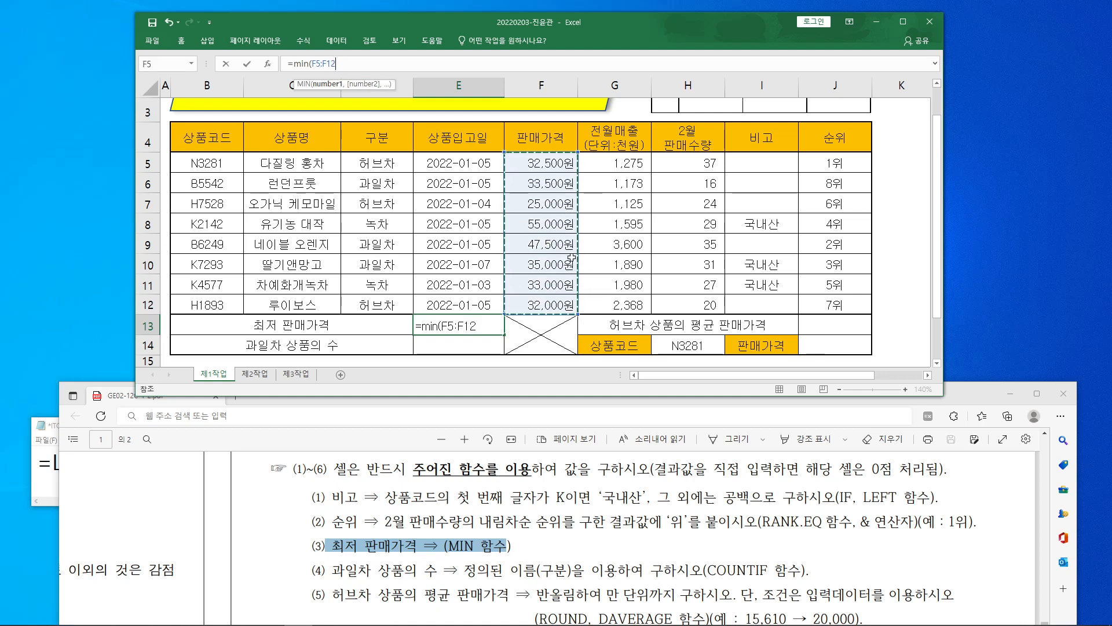
pyautogui.write(')')
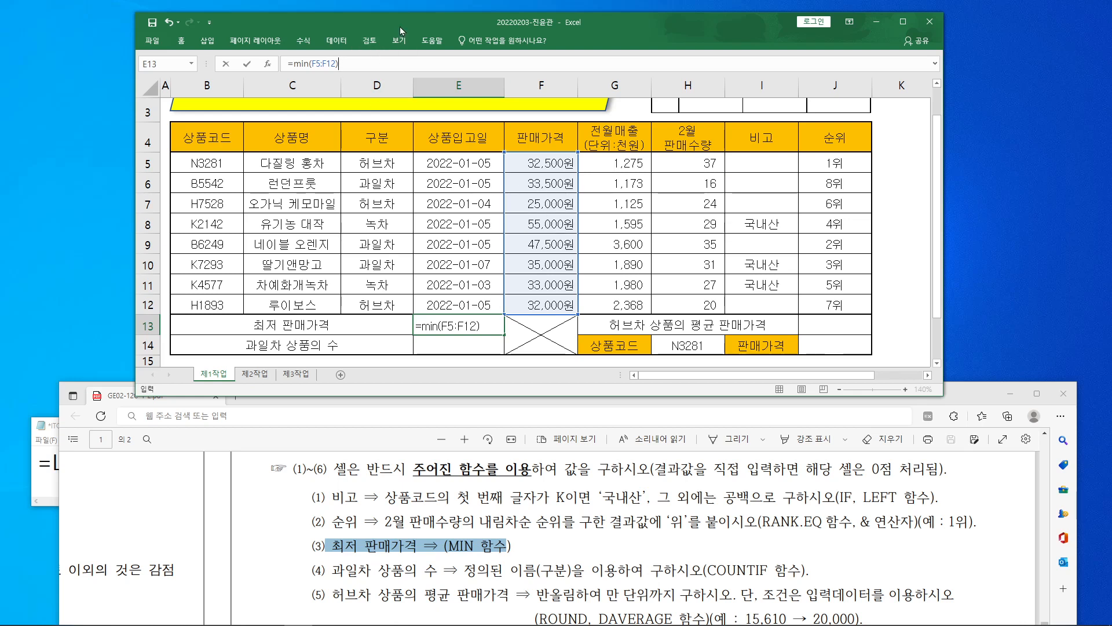
pyautogui.press('Return')
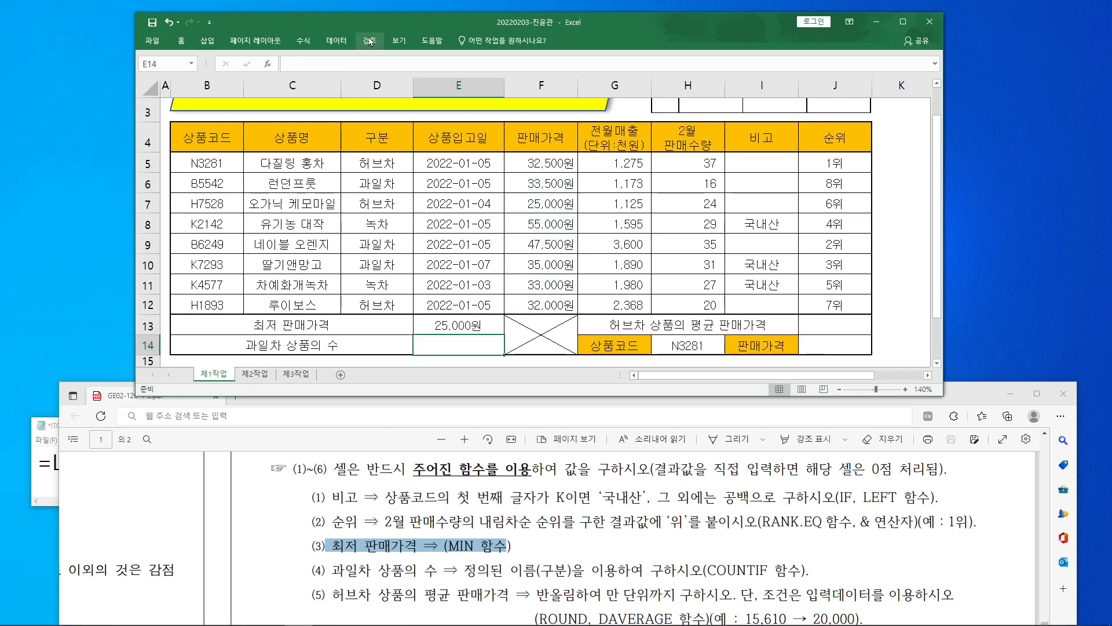
# Highlight question (4) on COUNTIF in the exam PDF and bring the Notepad notes over the worksheet
pyautogui.scroll(-2, 407, 455)
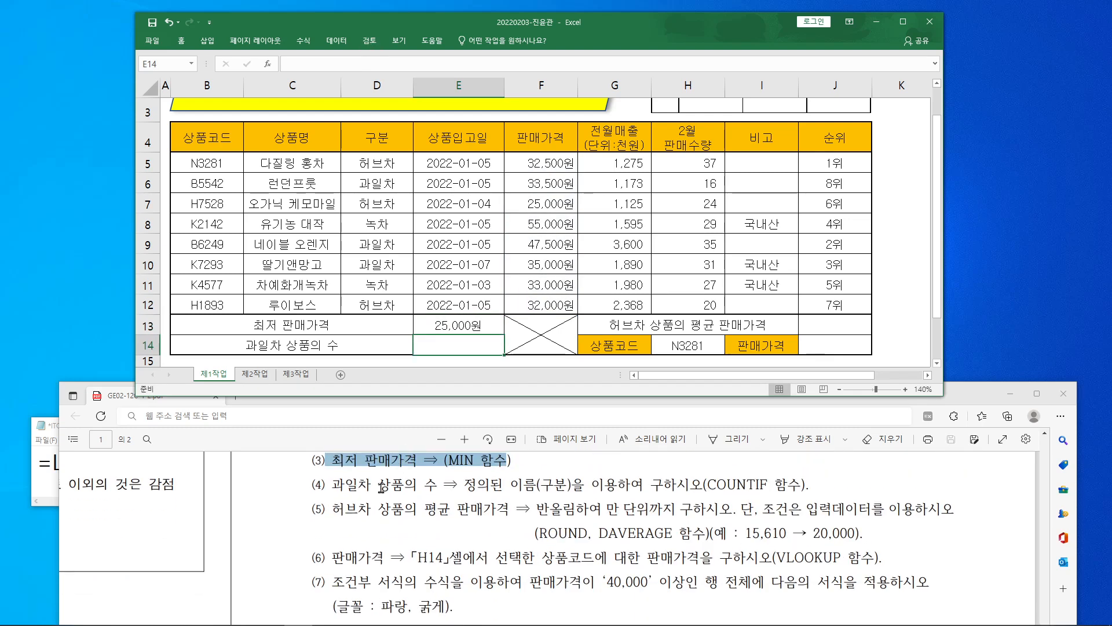
pyautogui.moveTo(333, 484); pyautogui.dragTo(794, 485)
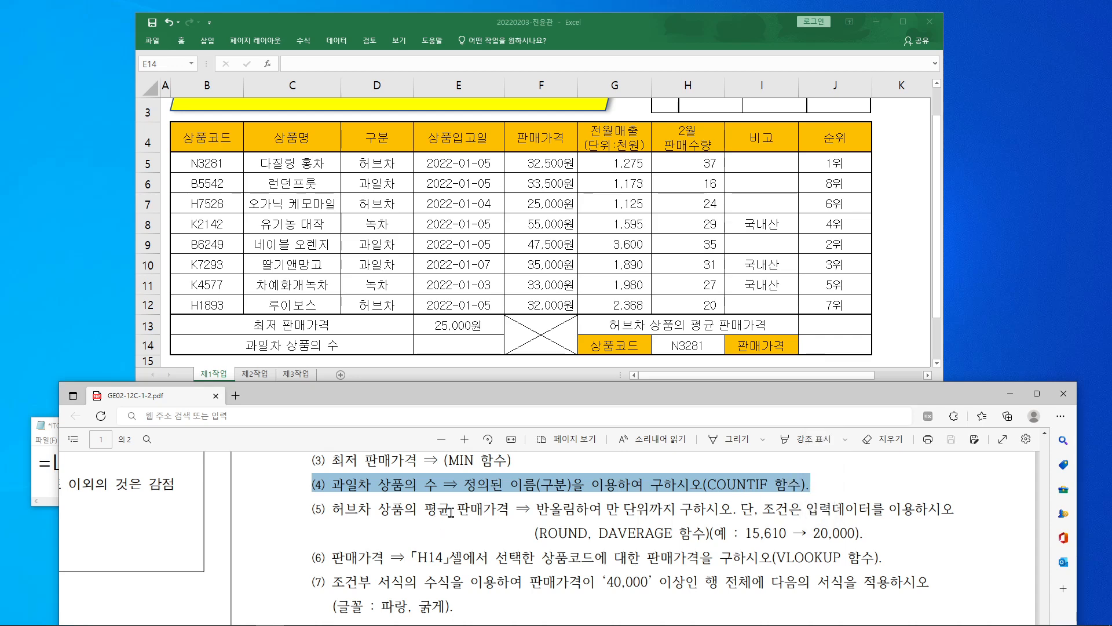
pyautogui.moveTo(380, 623)
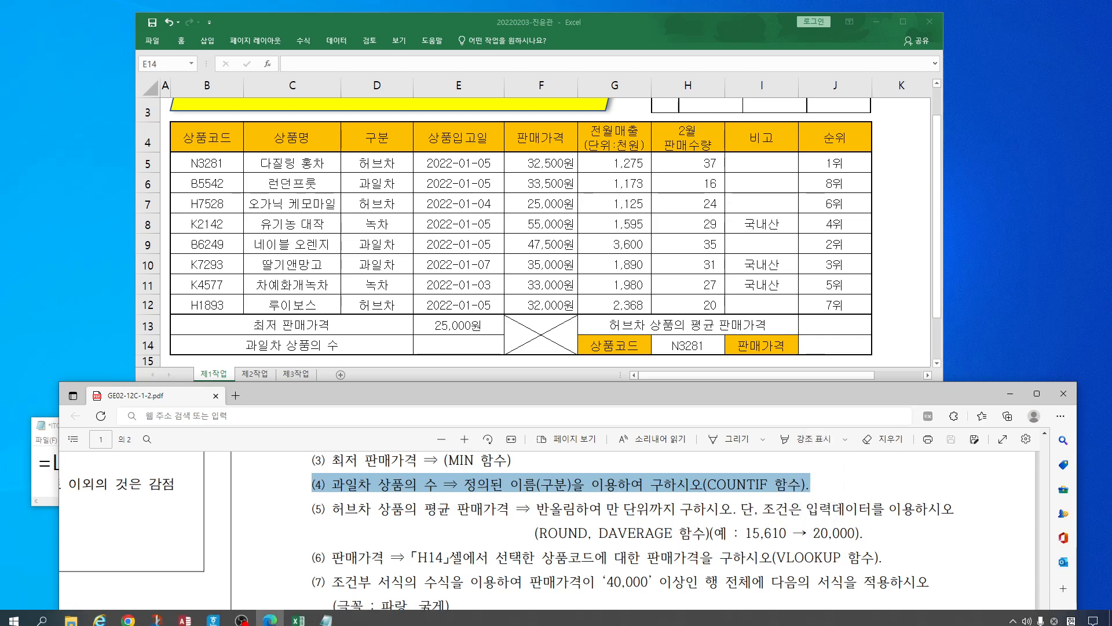
pyautogui.click(326, 614)
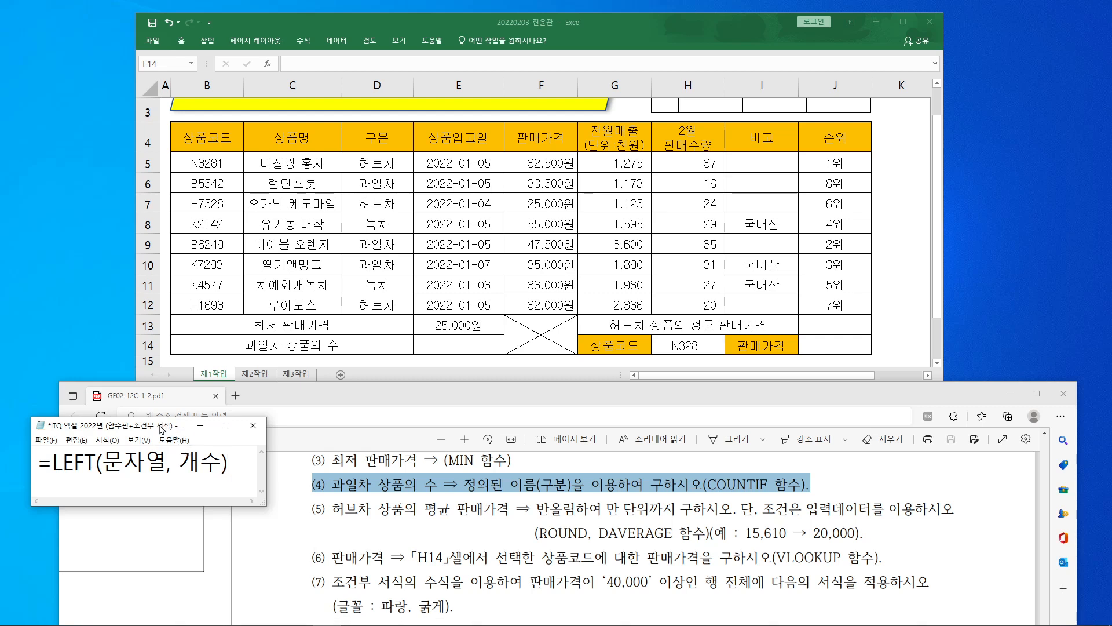
pyautogui.moveTo(163, 422); pyautogui.dragTo(588, 166)
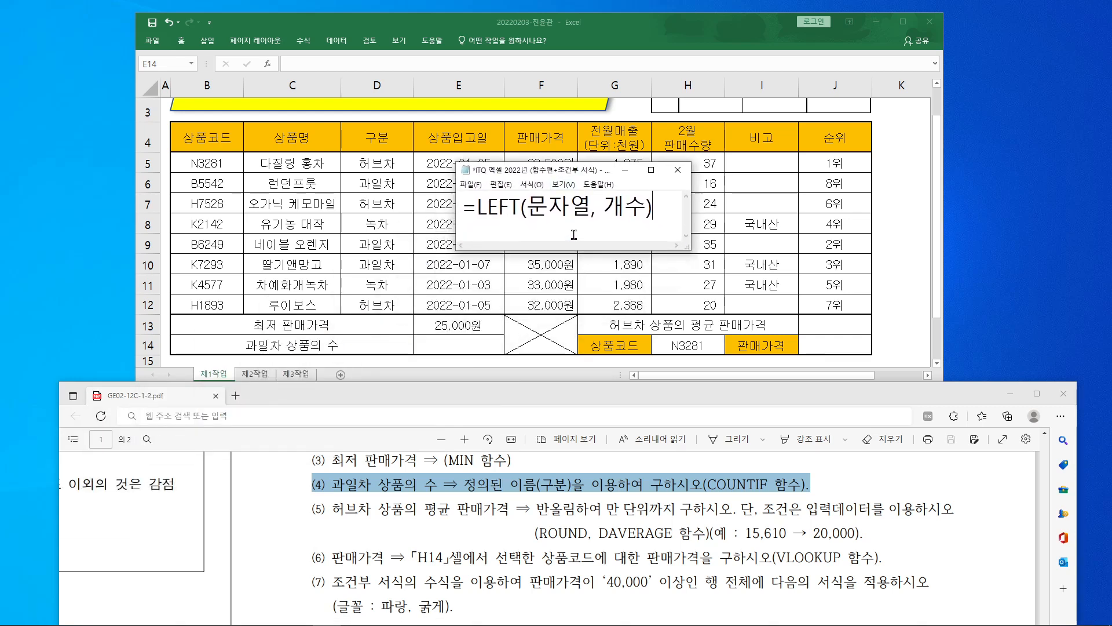
# Add the syntax note =COUNTIF(검색 범위, 조건) in Notepad, a blank line below the LEFT note
pyautogui.press('Return')
pyautogui.press('Return')
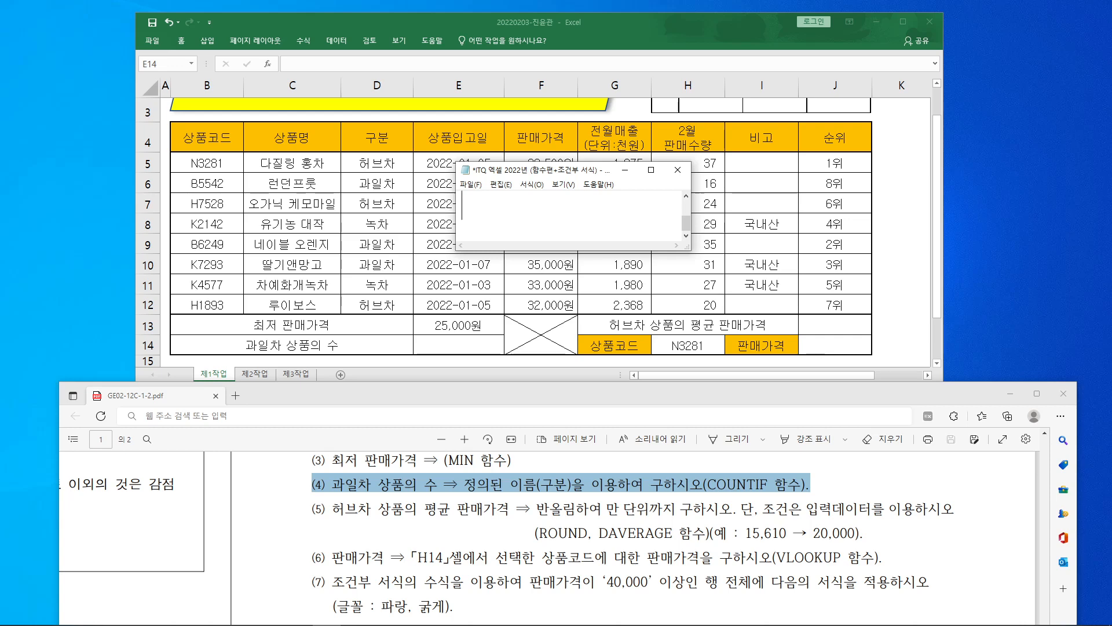
pyautogui.write('=')
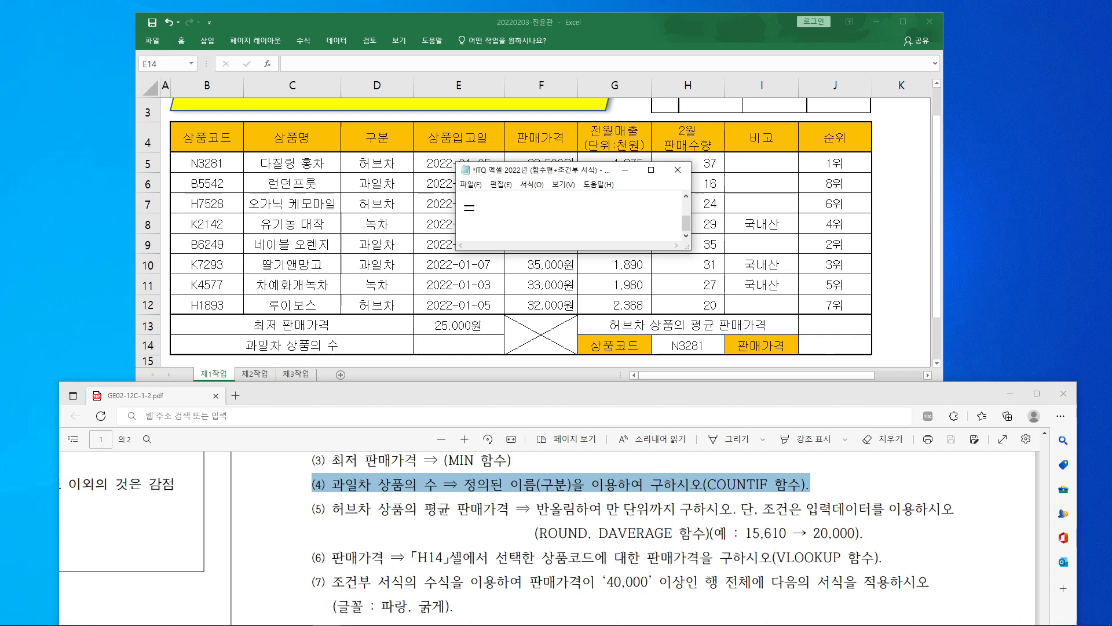
pyautogui.write('ㅊ')
pyautogui.press('BackSpace')
pyautogui.write('COUNTIF(')
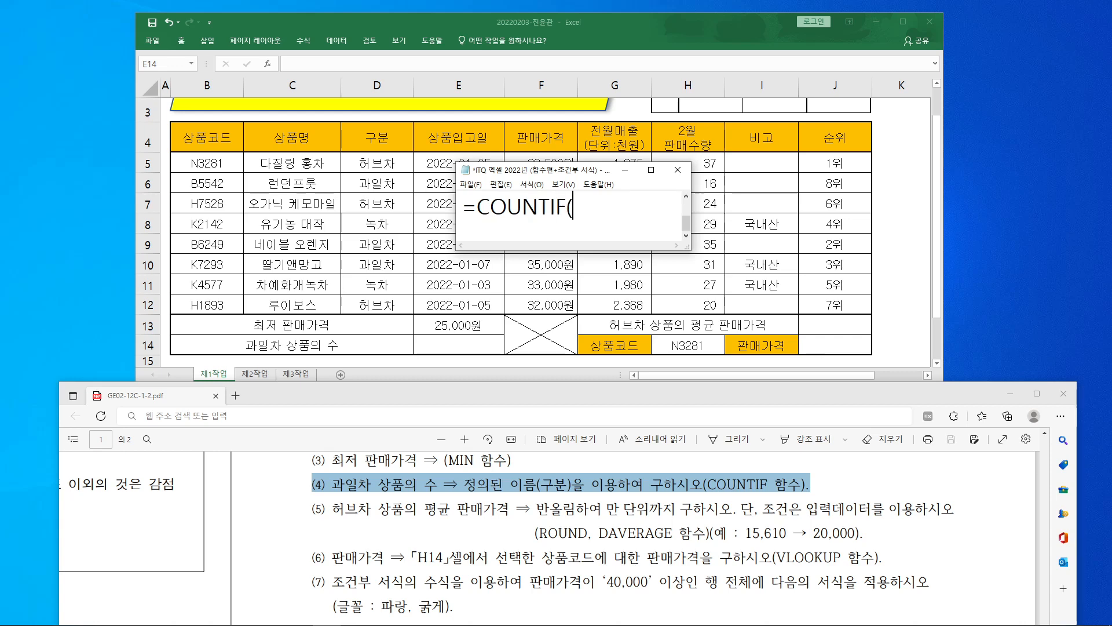
pyautogui.write('검색 범')
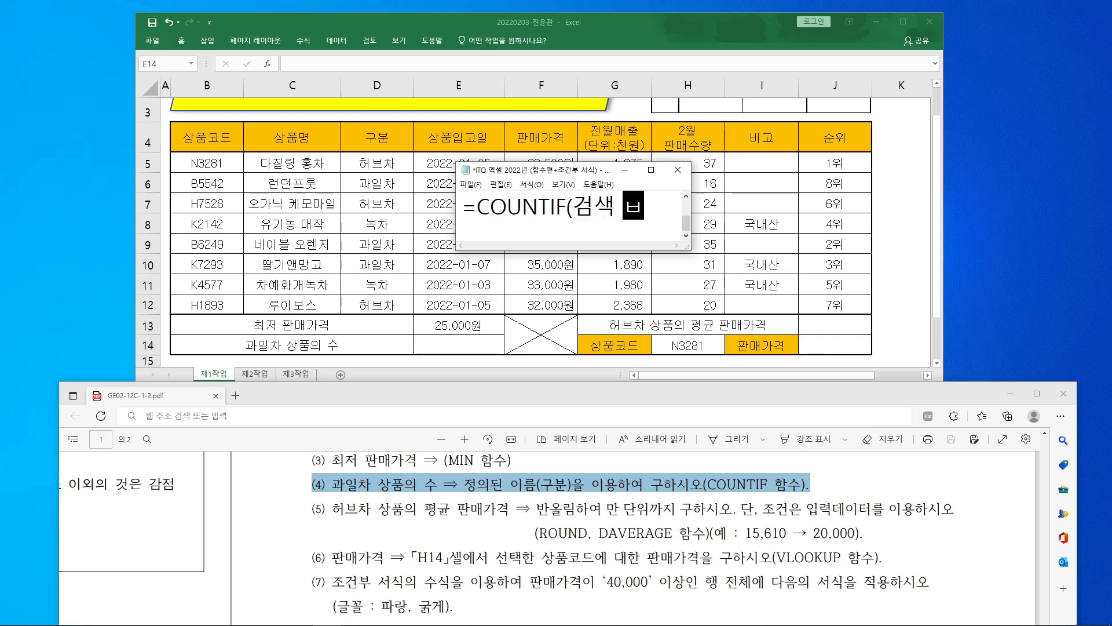
pyautogui.write('위')
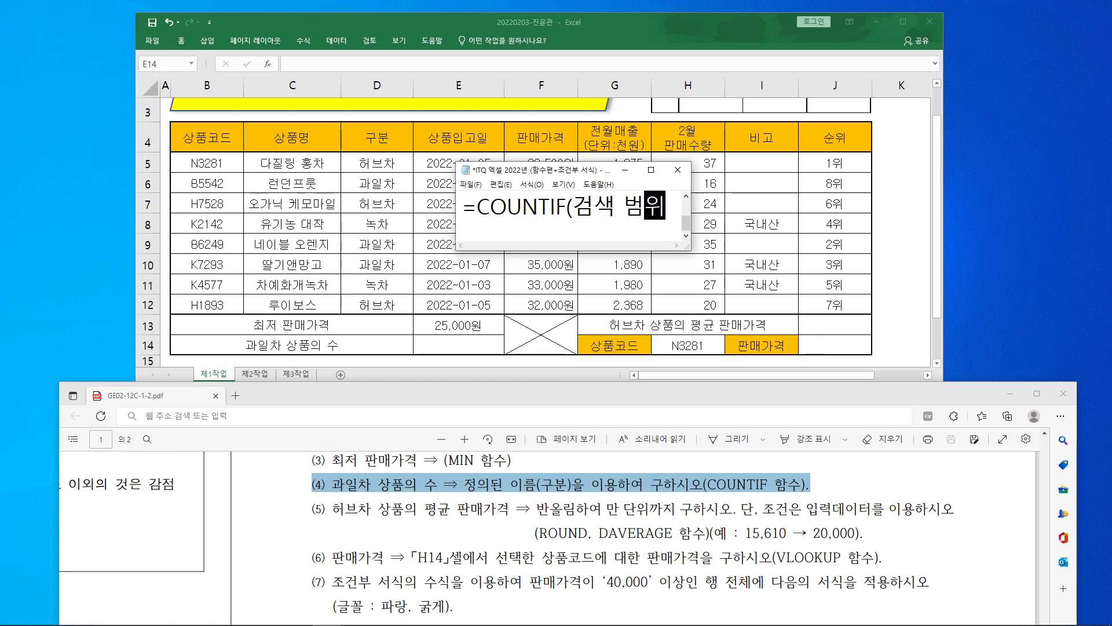
pyautogui.write(', 조건)')
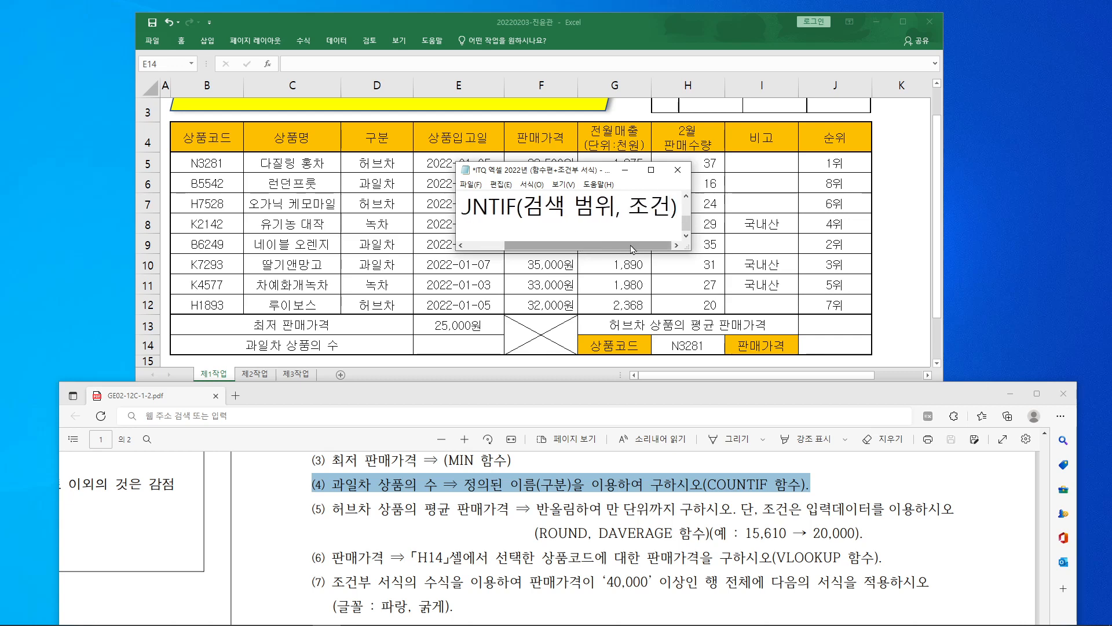
# Widen the Notepad window to show the full COUNTIF note and move it over the PDF, clear of the worksheet
pyautogui.moveTo(626, 245); pyautogui.dragTo(588, 238)
pyautogui.moveTo(690, 197); pyautogui.dragTo(789, 197)
pyautogui.moveTo(688, 176); pyautogui.dragTo(356, 524)
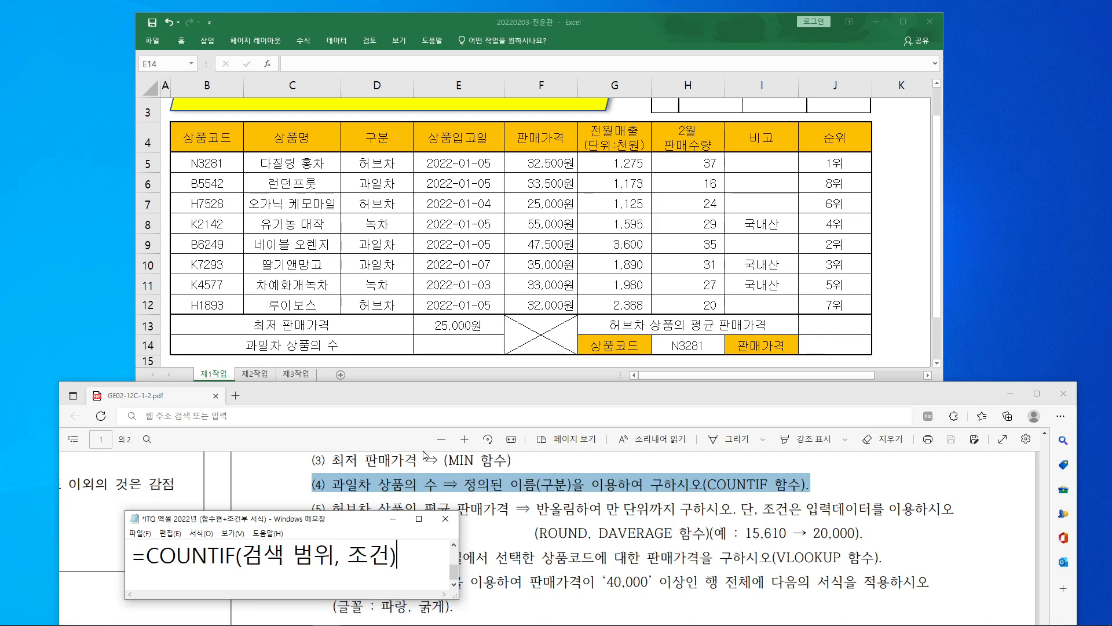
pyautogui.moveTo(372, 569)
pyautogui.mouseDown()
pyautogui.moveTo(372, 536)
pyautogui.moveTo(379, 567)
pyautogui.mouseUp()
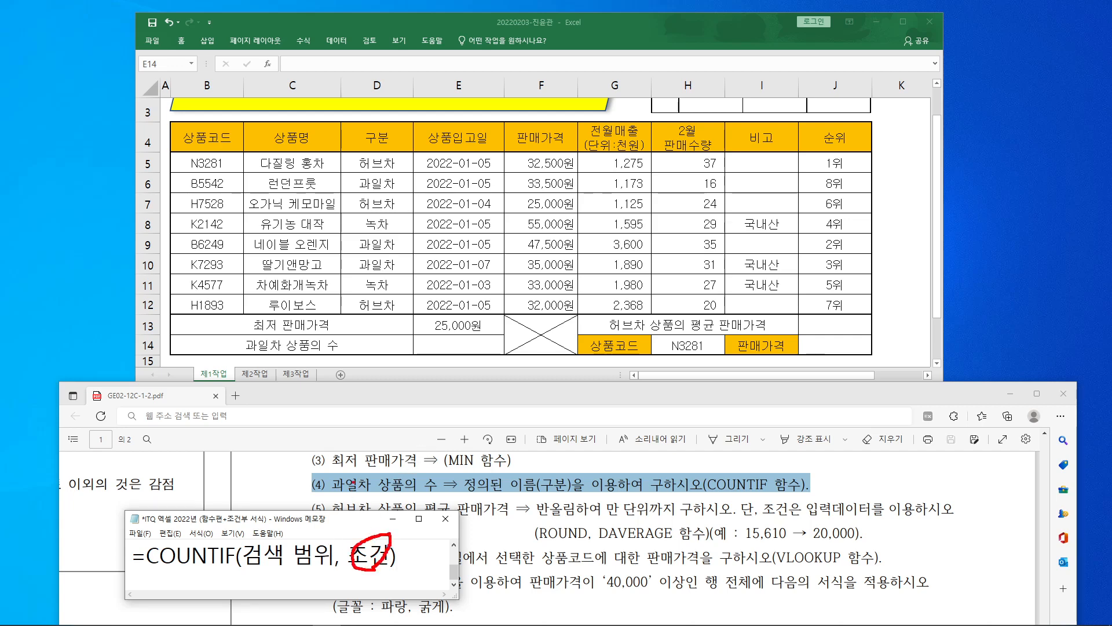
pyautogui.moveTo(351, 480)
pyautogui.mouseDown()
pyautogui.moveTo(365, 471)
pyautogui.moveTo(347, 492)
pyautogui.mouseUp()
pyautogui.moveTo(354, 193); pyautogui.dragTo(375, 172)
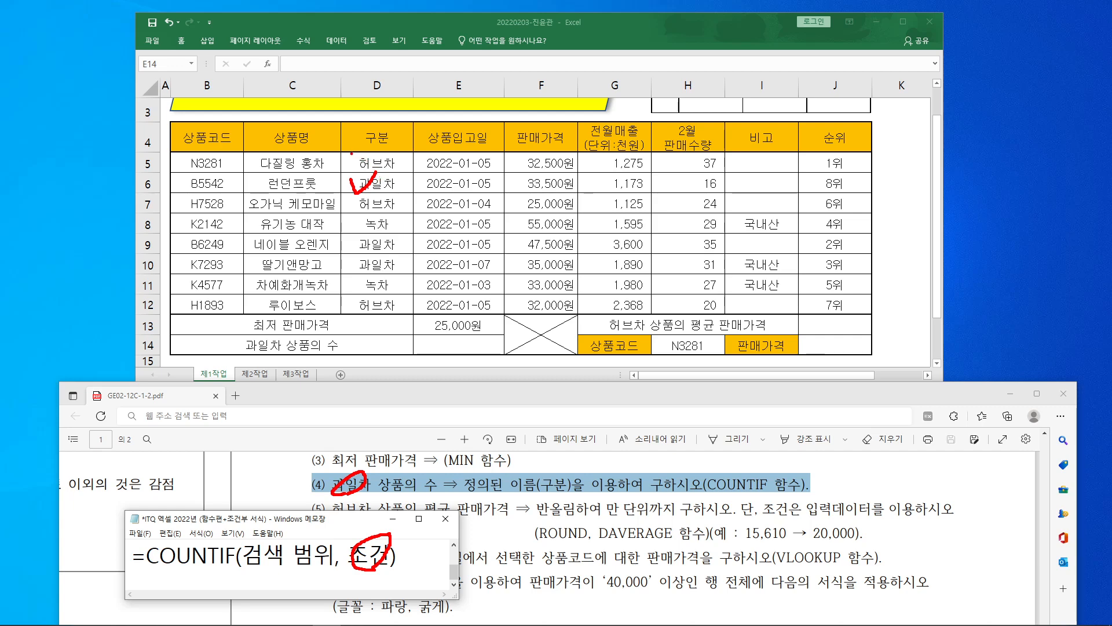
pyautogui.moveTo(343, 151)
pyautogui.mouseDown()
pyautogui.moveTo(410, 172)
pyautogui.moveTo(410, 312)
pyautogui.mouseUp()
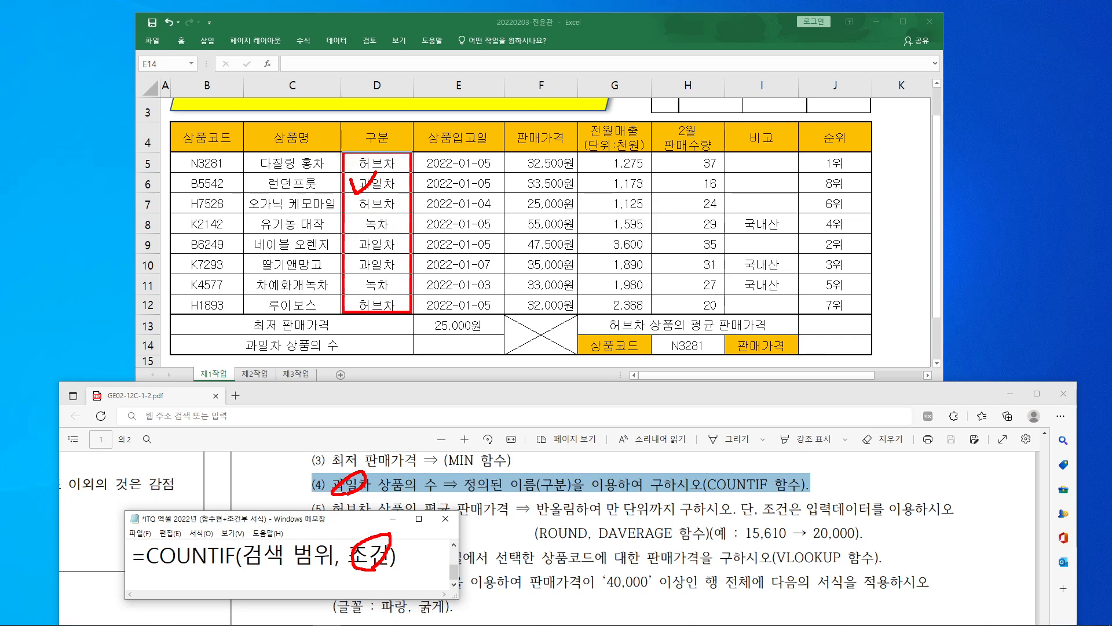
pyautogui.moveTo(377, 262)
pyautogui.mouseDown()
pyautogui.moveTo(290, 432)
pyautogui.moveTo(283, 527)
pyautogui.moveTo(308, 497)
pyautogui.mouseUp()
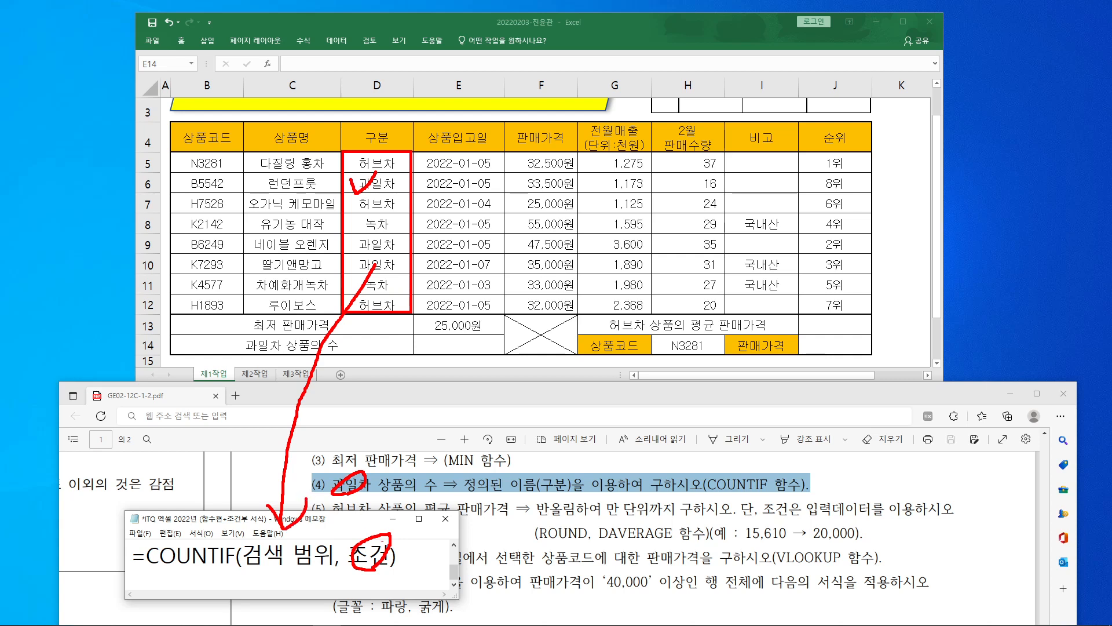
pyautogui.moveTo(364, 490)
pyautogui.mouseDown()
pyautogui.moveTo(373, 531)
pyautogui.moveTo(387, 508)
pyautogui.mouseUp()
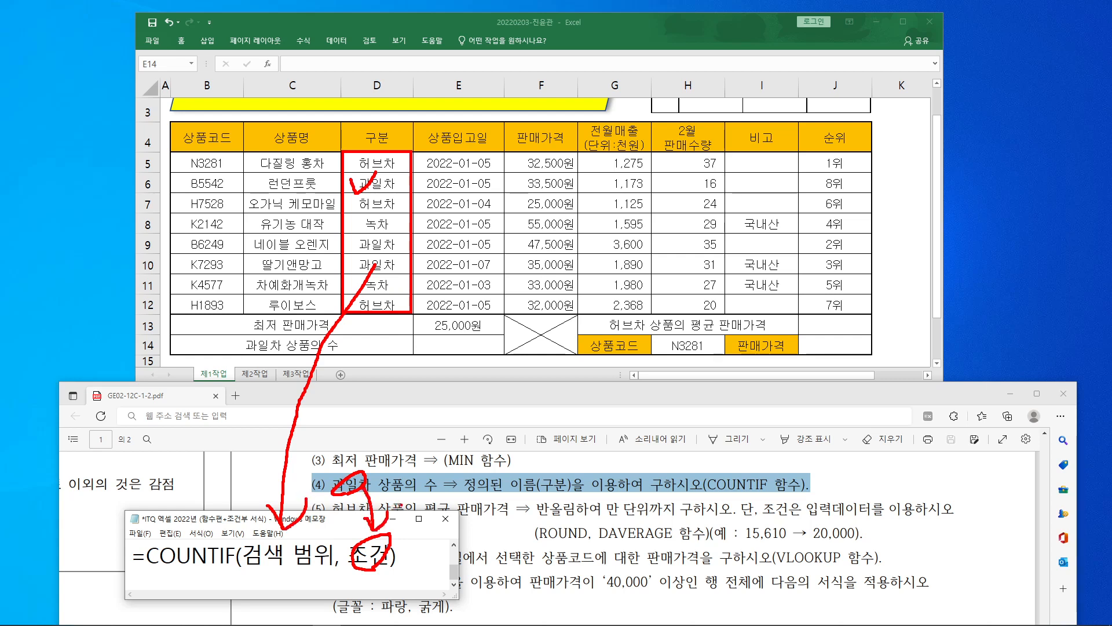
pyautogui.press('Escape')
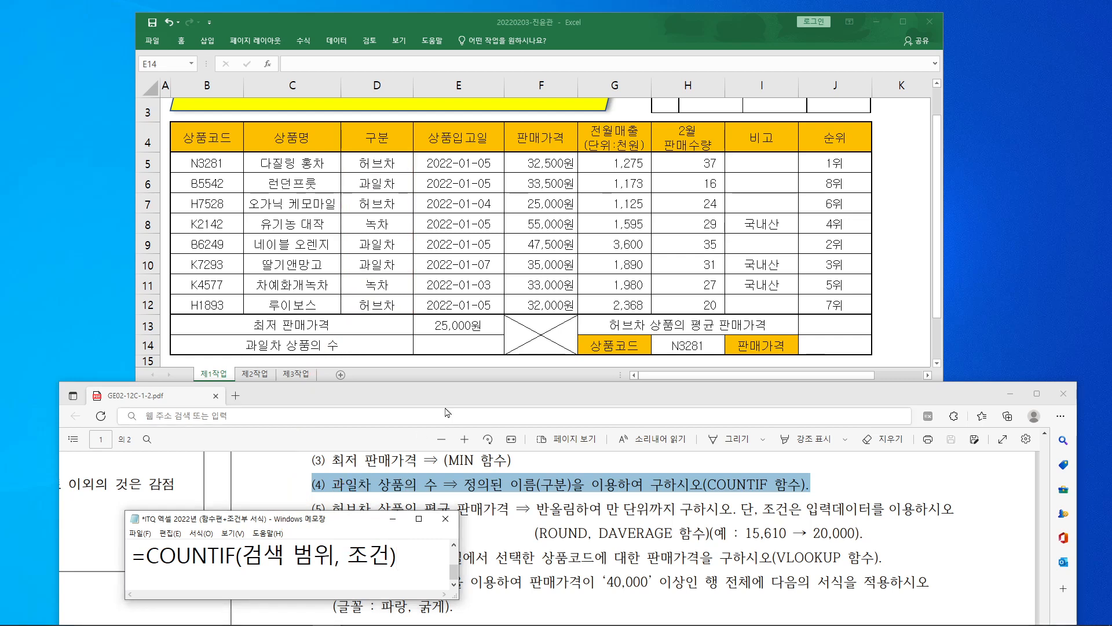
# Start a COUNTIF formula in cell E14 for 과일차 상품의 수 and open its function arguments
pyautogui.click(477, 351)
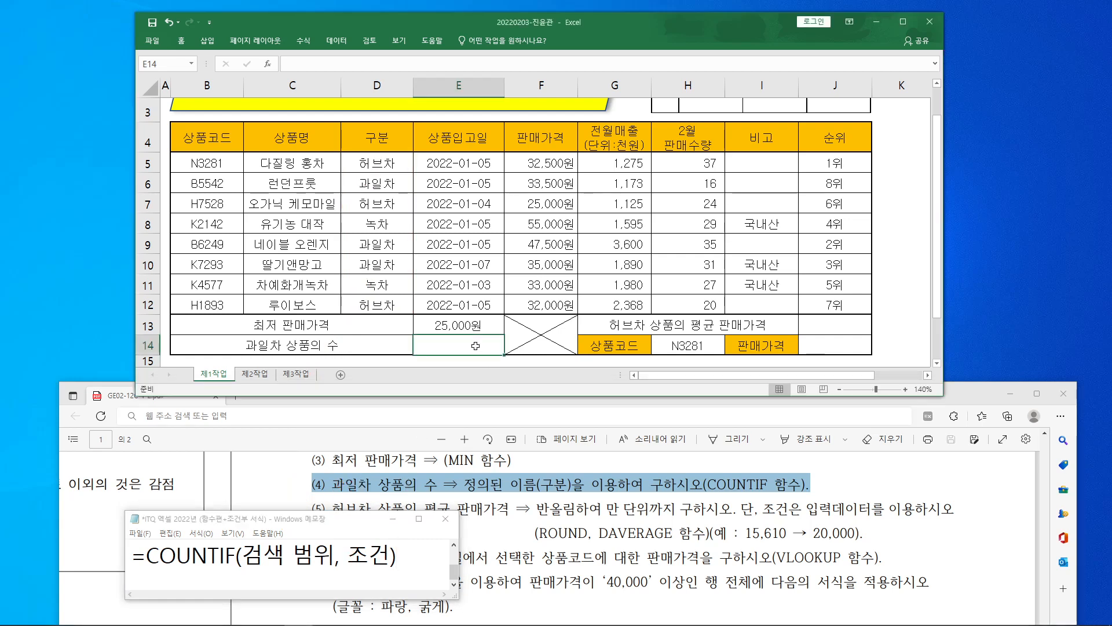
pyautogui.click(393, 63)
pyautogui.write('=')
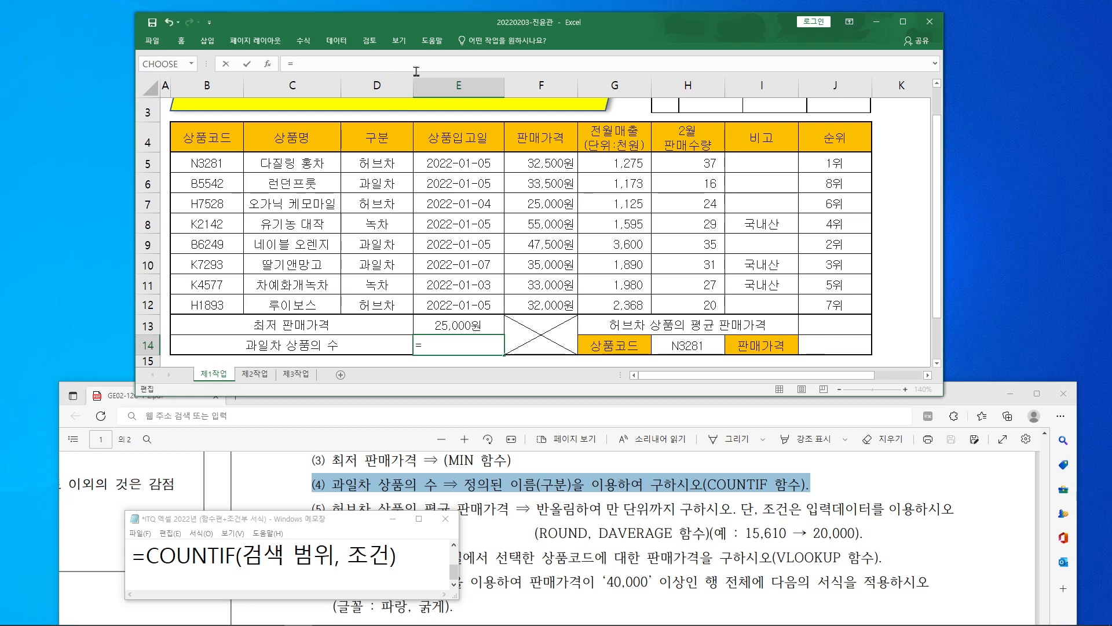
pyautogui.write('c')
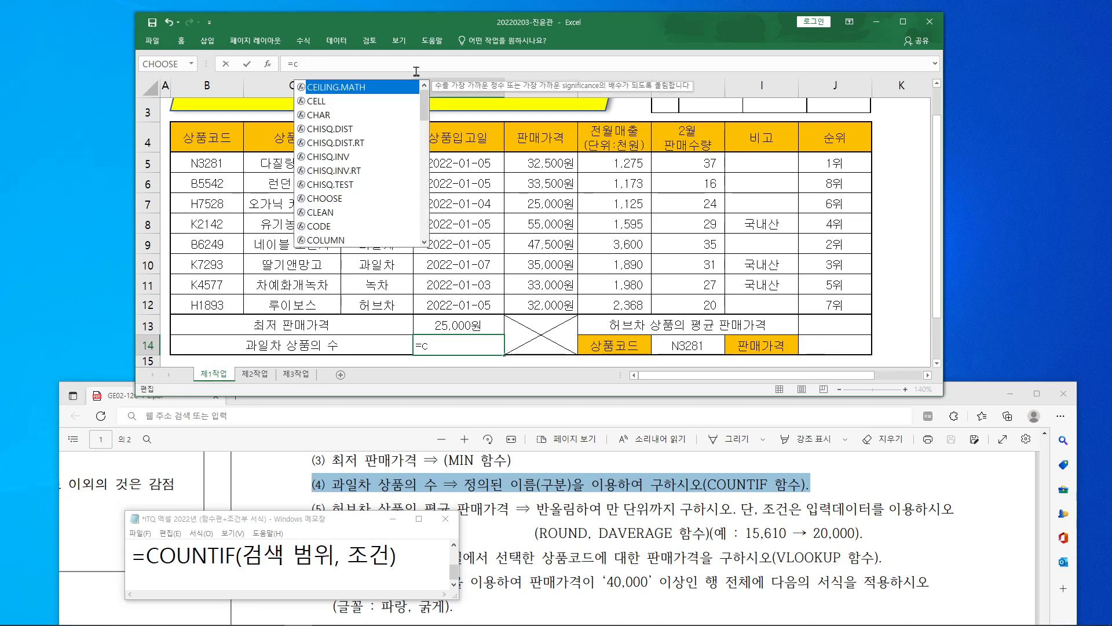
pyautogui.write('ountif')
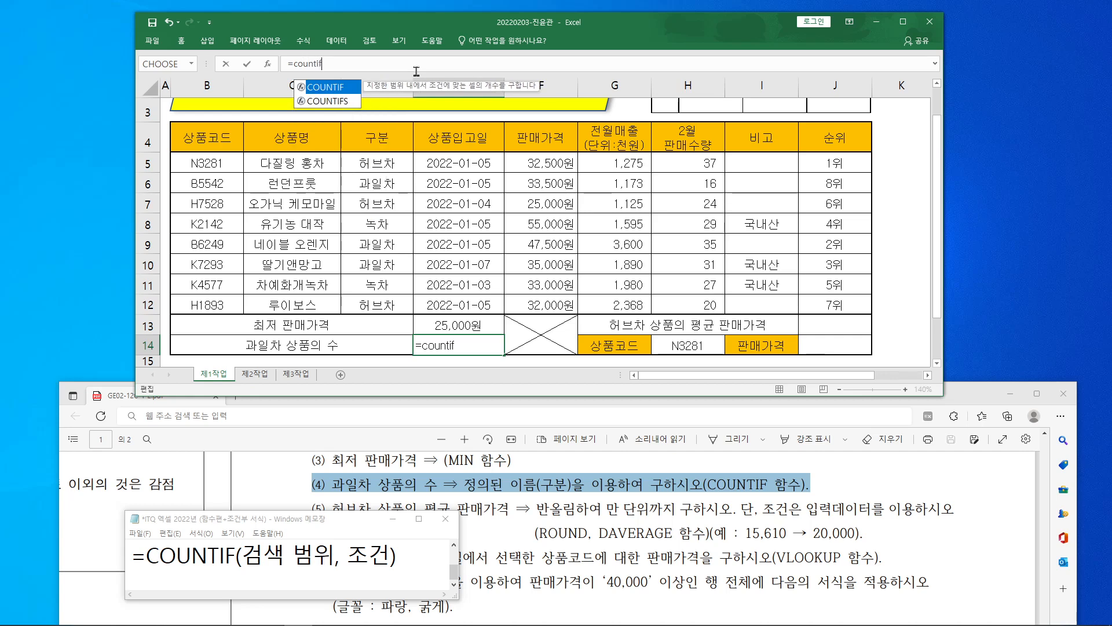
pyautogui.click(416, 70)
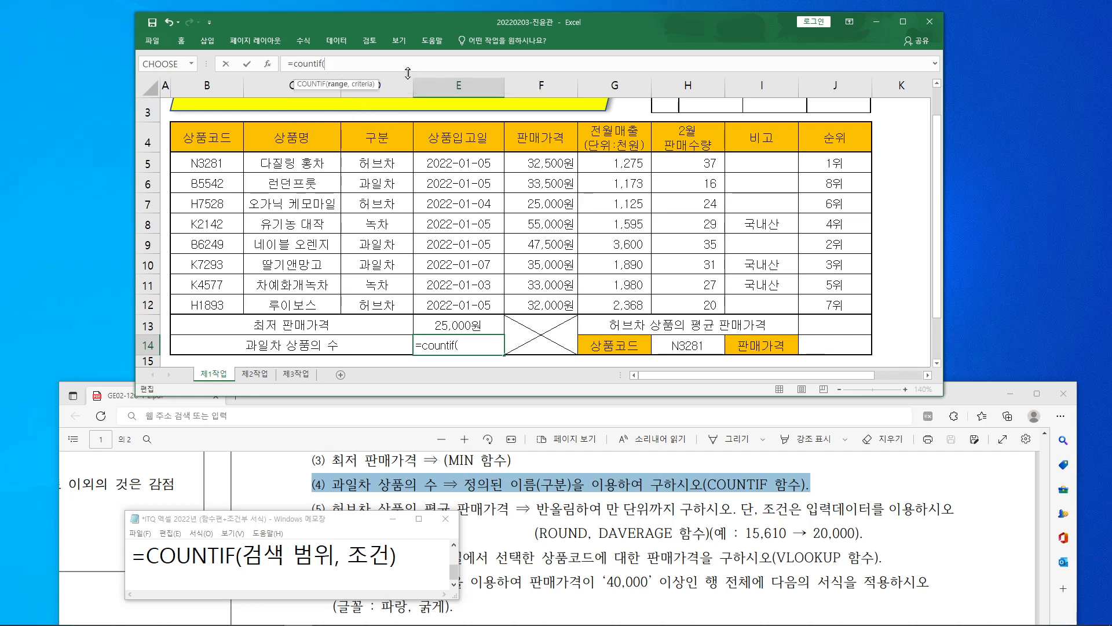
pyautogui.click(269, 65)
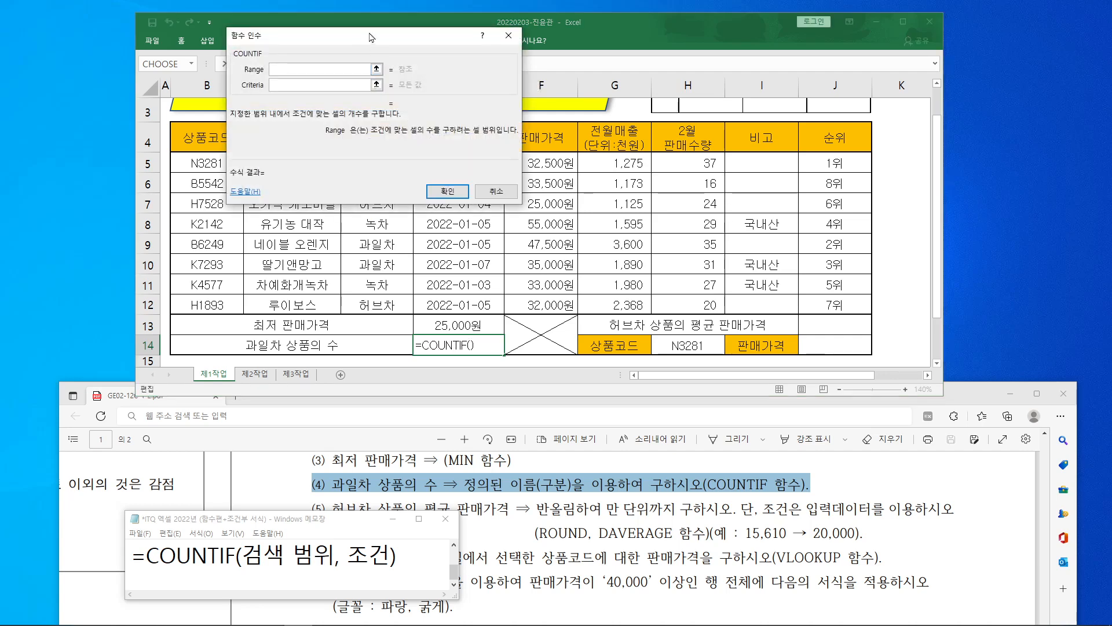
# Set the COUNTIF range to the defined name 구분 and the criteria to "과일차", and confirm the formula
pyautogui.moveTo(373, 31); pyautogui.dragTo(723, 119)
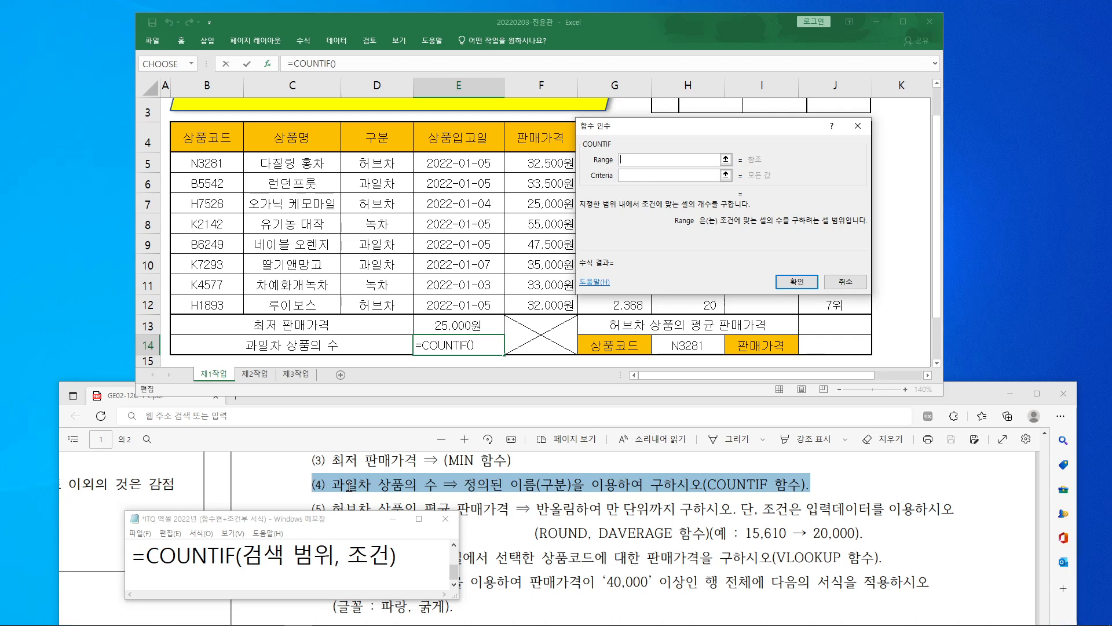
pyautogui.moveTo(380, 160); pyautogui.dragTo(392, 298)
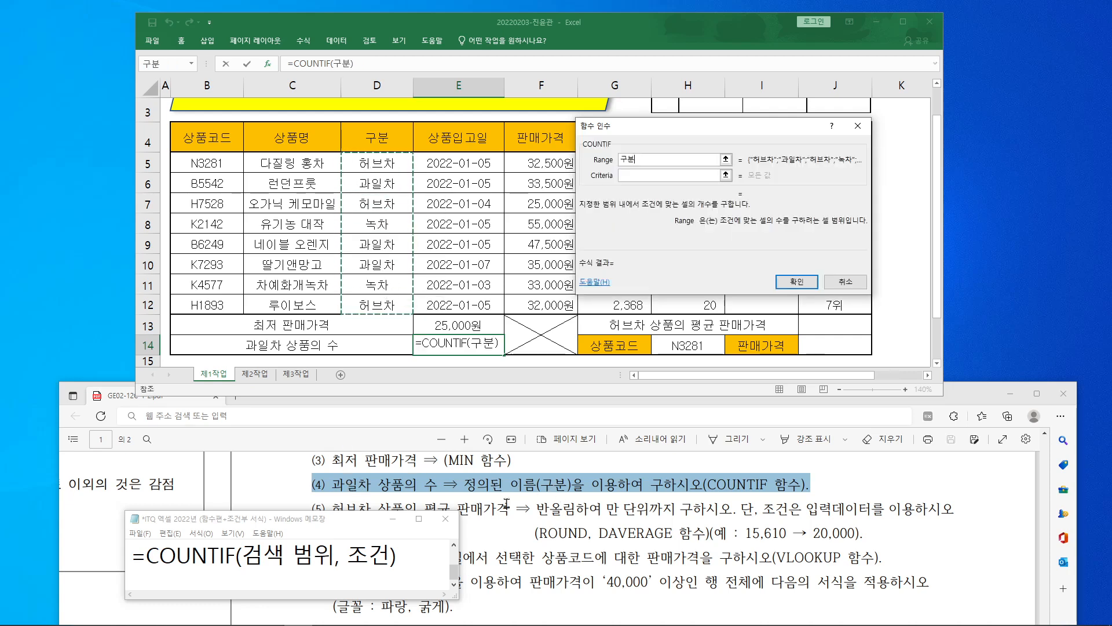
pyautogui.click(632, 178)
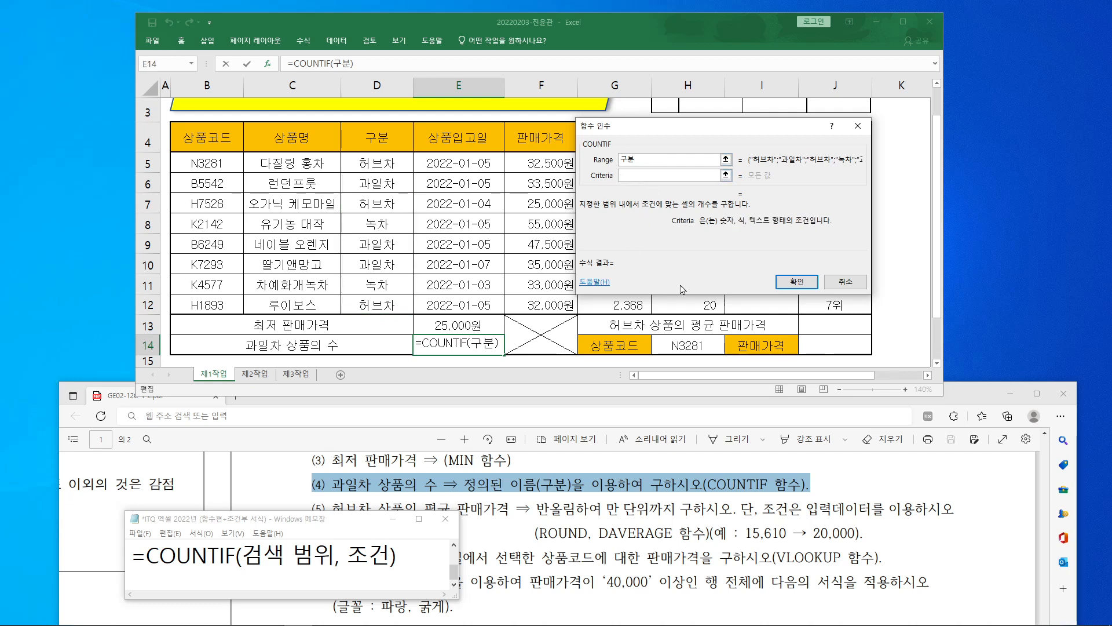
pyautogui.write('과일차')
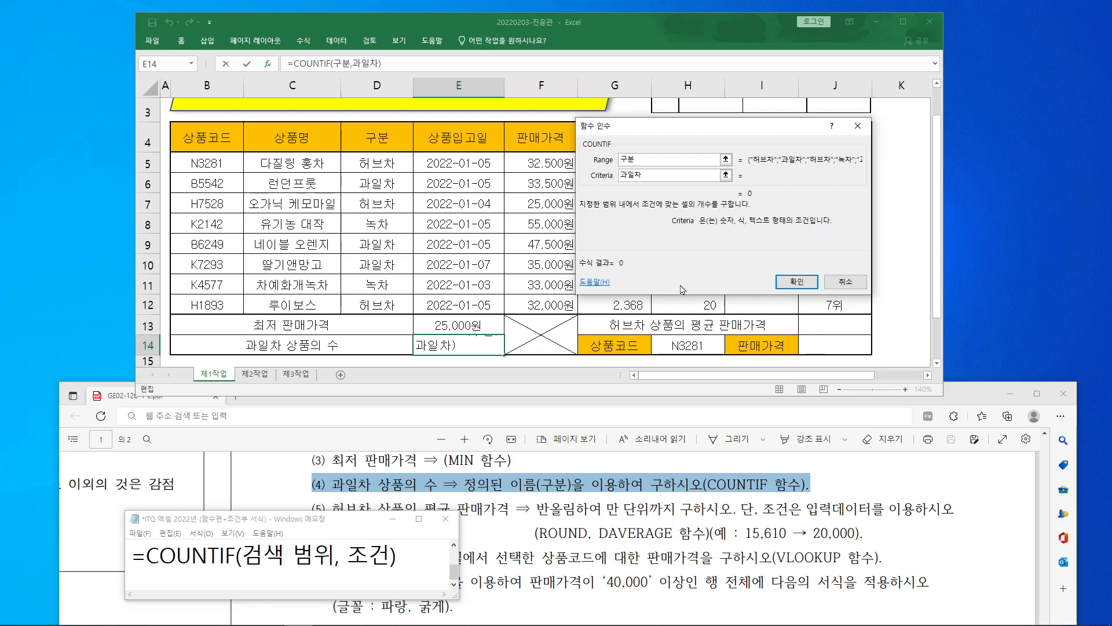
pyautogui.press('Tab')
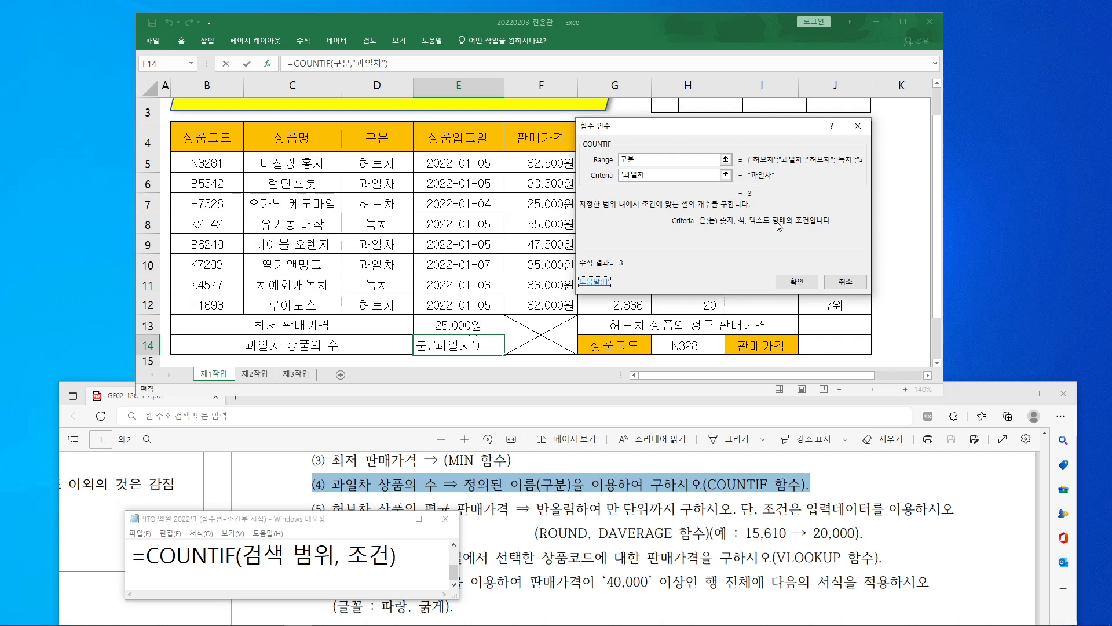
pyautogui.click(796, 282)
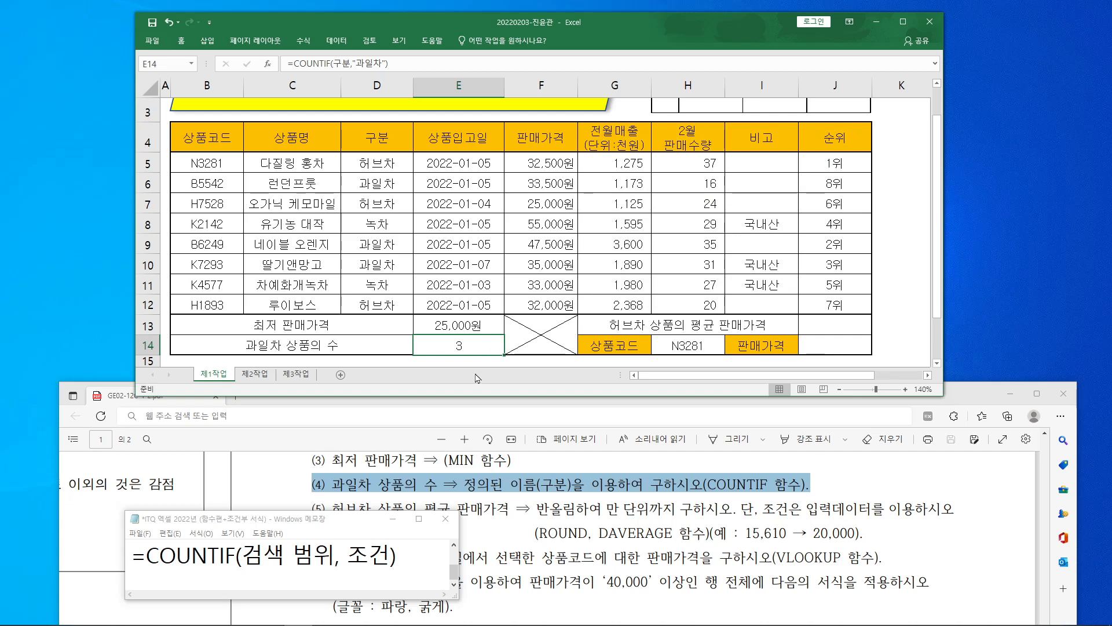
# Bring the exam PDF over the Notepad notes, select cell J13 and highlight question (5) on ROUND and DAVERAGE
pyautogui.click(507, 521)
pyautogui.click(863, 324)
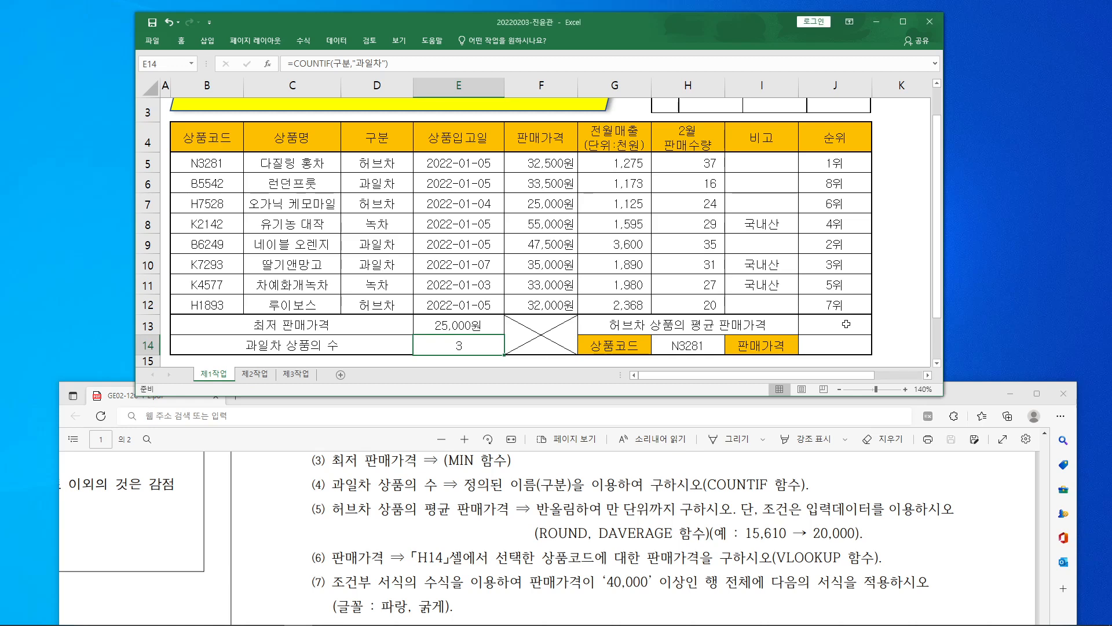
pyautogui.click(849, 323)
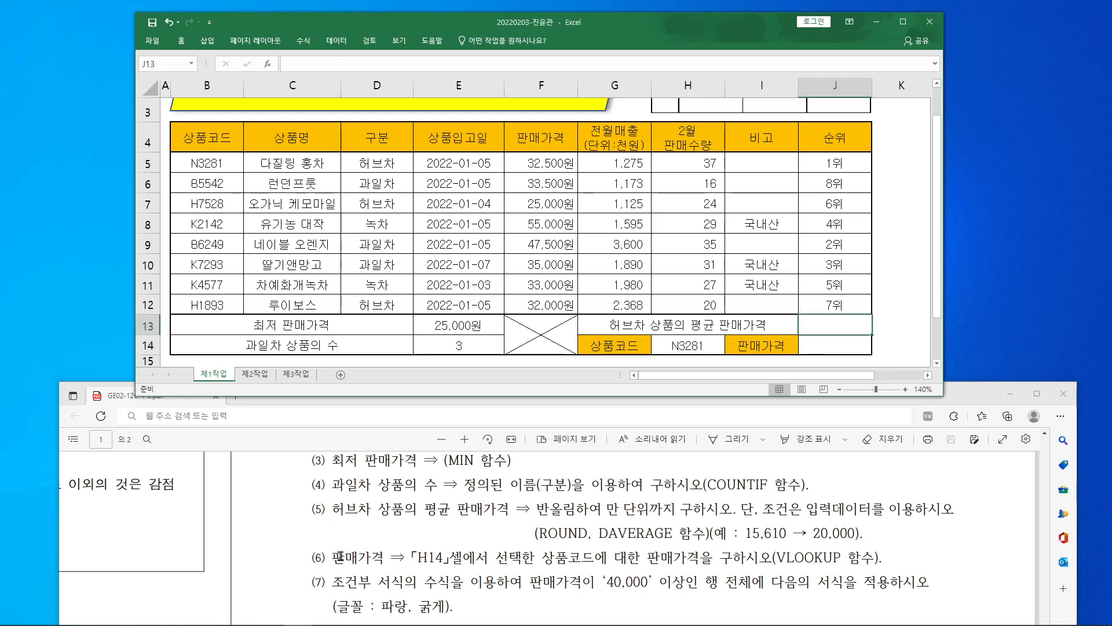
pyautogui.moveTo(333, 510); pyautogui.dragTo(867, 511)
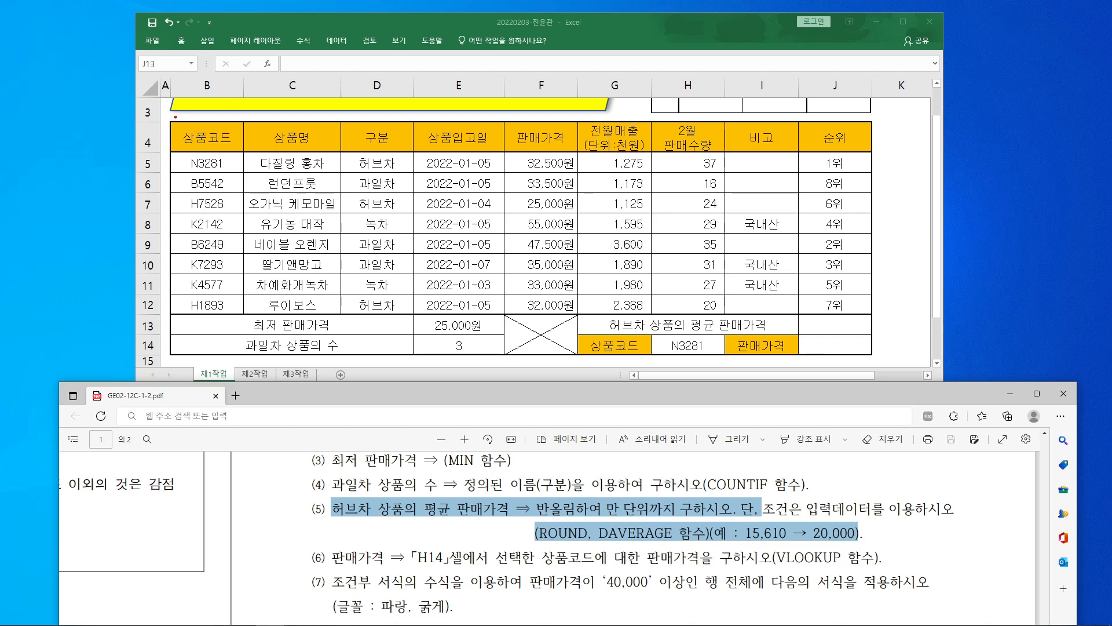
pyautogui.moveTo(173, 122)
pyautogui.mouseDown()
pyautogui.moveTo(272, 163)
pyautogui.moveTo(464, 299)
pyautogui.moveTo(725, 315)
pyautogui.mouseUp()
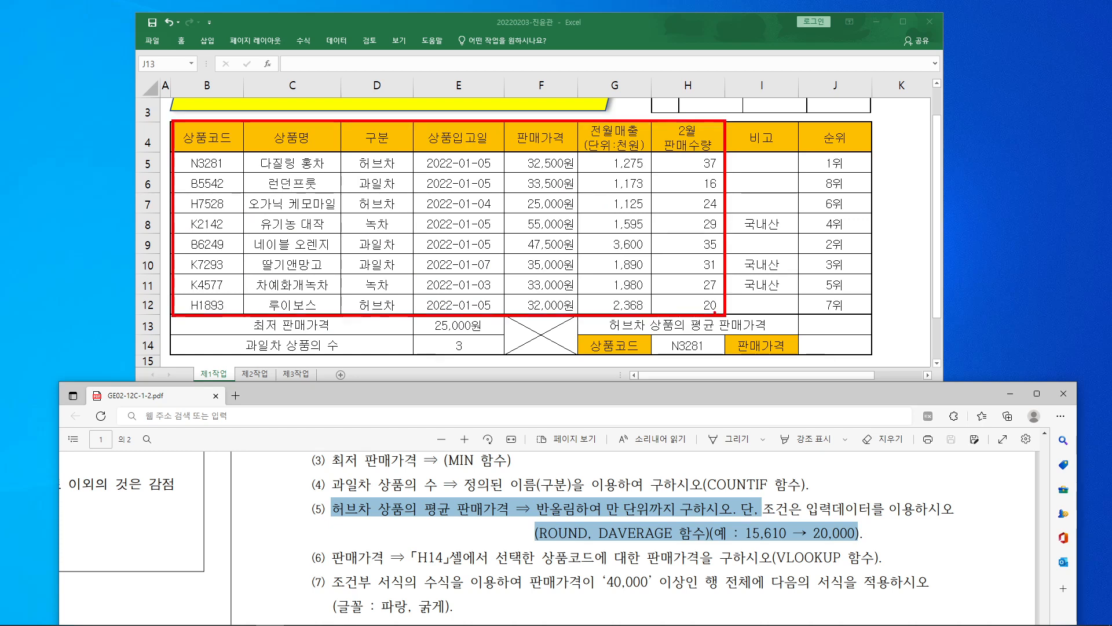
pyautogui.moveTo(521, 275)
pyautogui.mouseDown()
pyautogui.moveTo(504, 174)
pyautogui.moveTo(492, 261)
pyautogui.mouseUp()
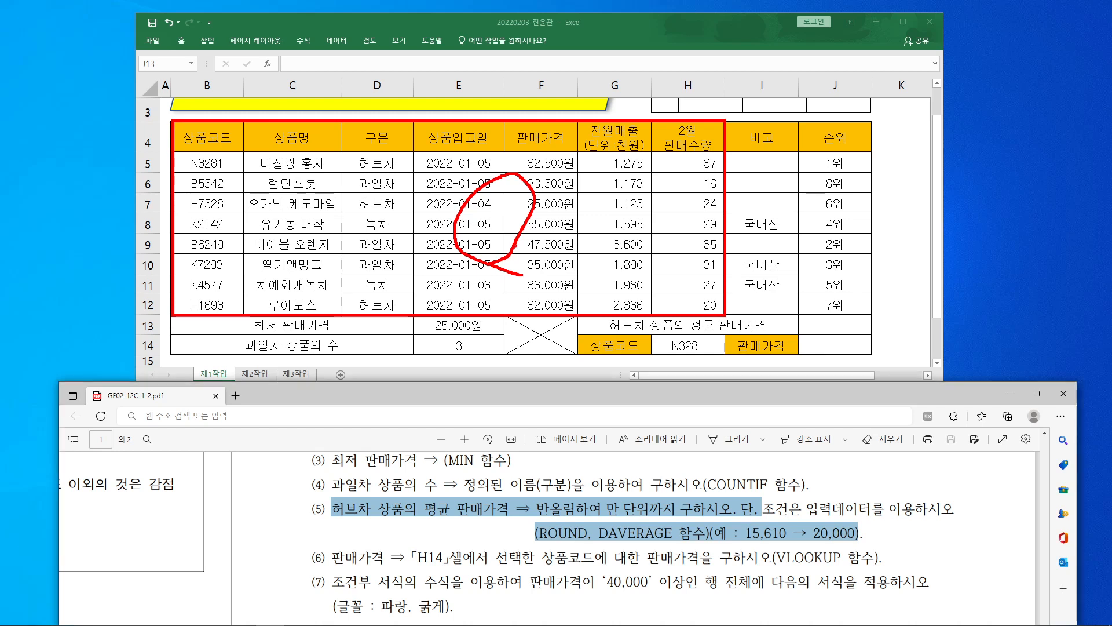
pyautogui.press('Escape')
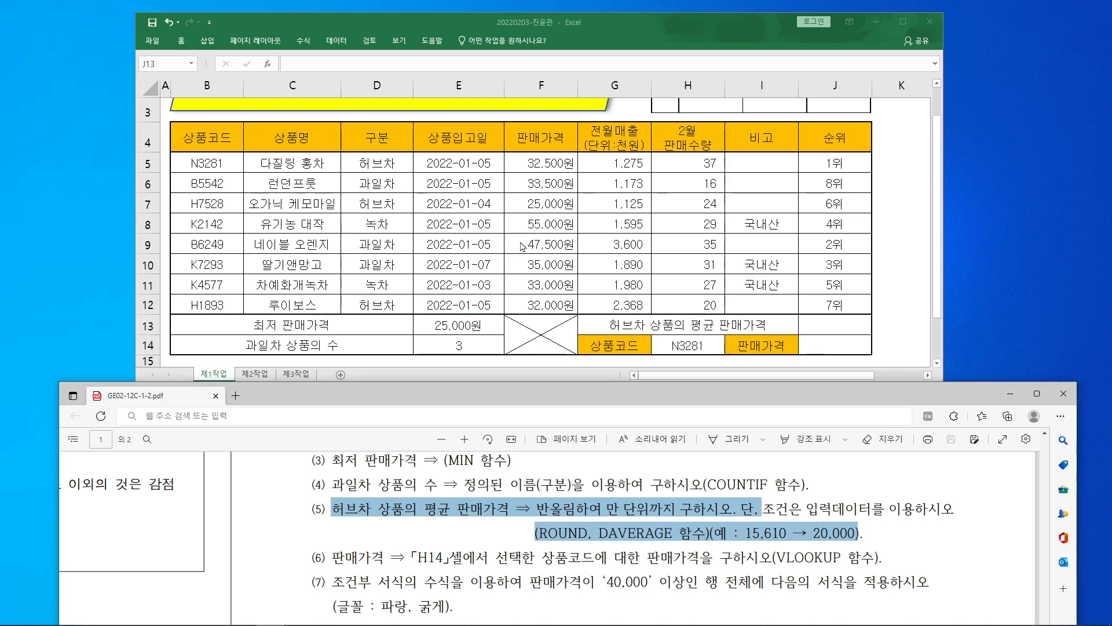
# Start a DAVERAGE formula in cell J13 for 허브차 상품의 평균 판매가격 and open its function arguments
pyautogui.click(835, 328)
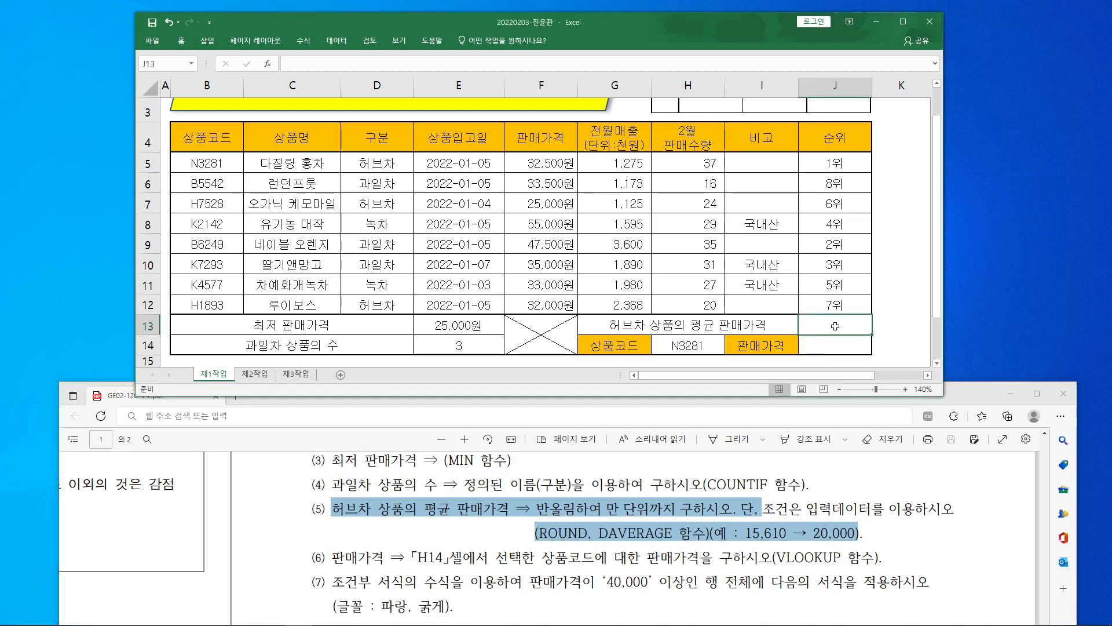
pyautogui.click(355, 63)
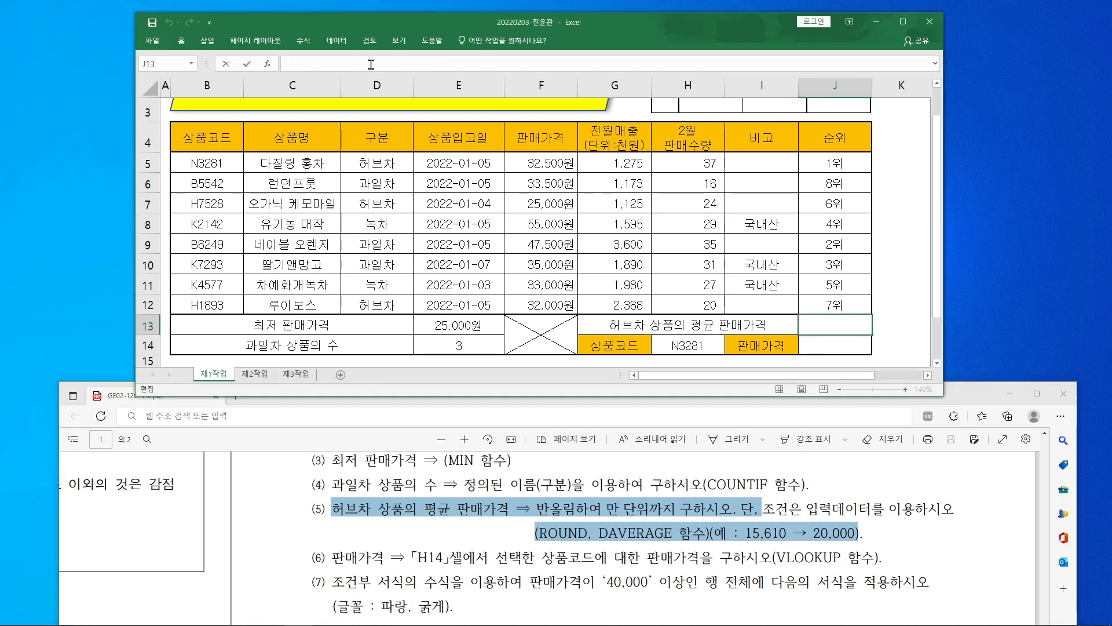
pyautogui.write('=')
pyautogui.write('da')
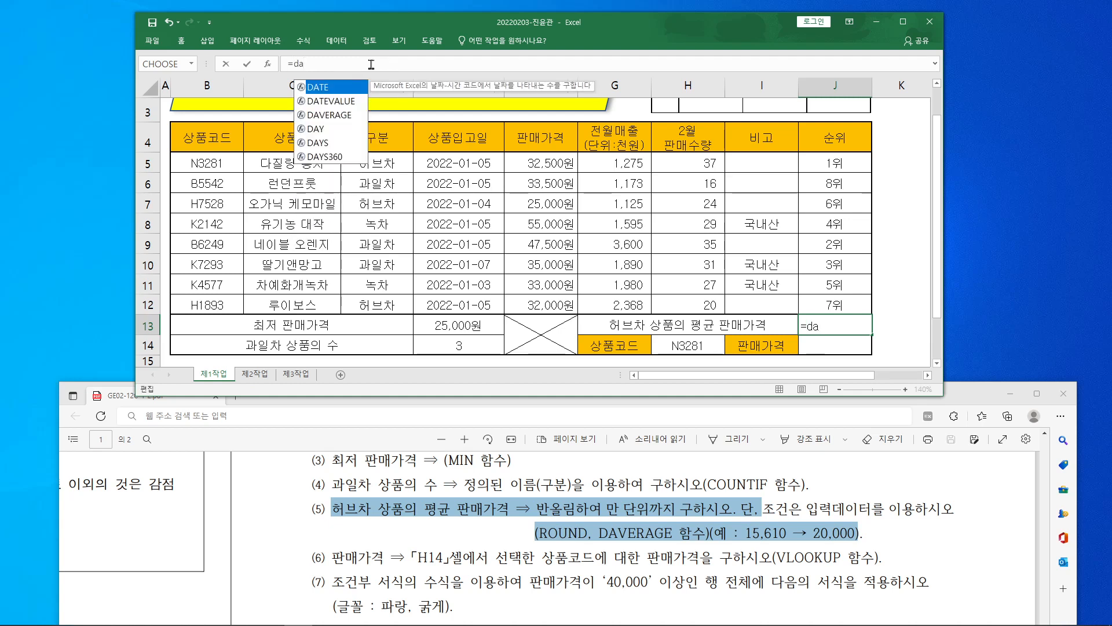
pyautogui.press('Down')
pyautogui.press('Down')
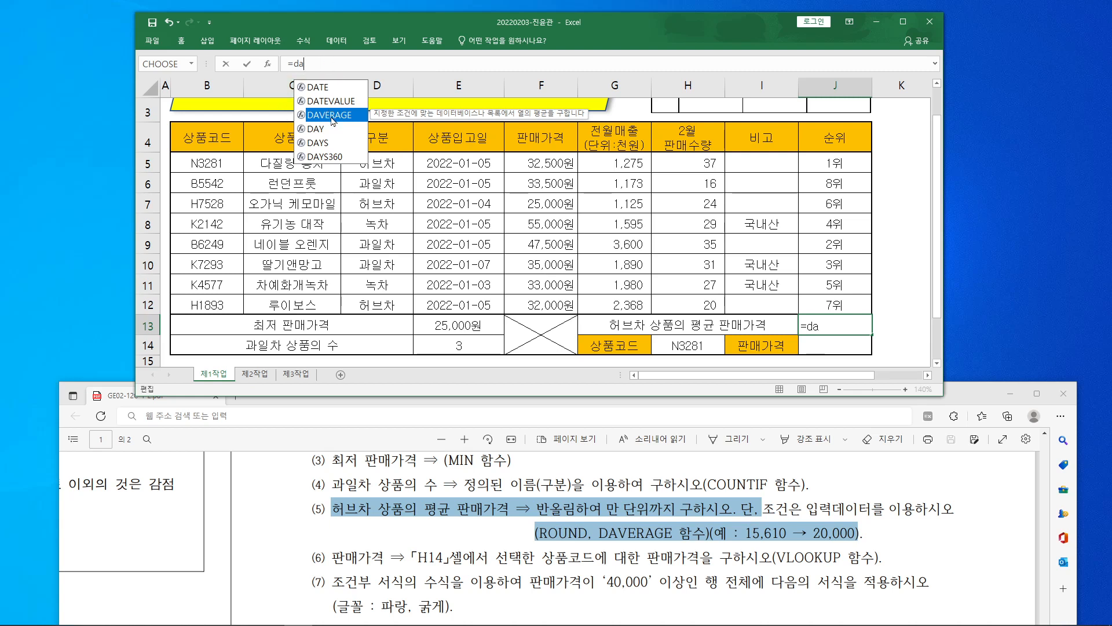
pyautogui.doubleClick(318, 115)
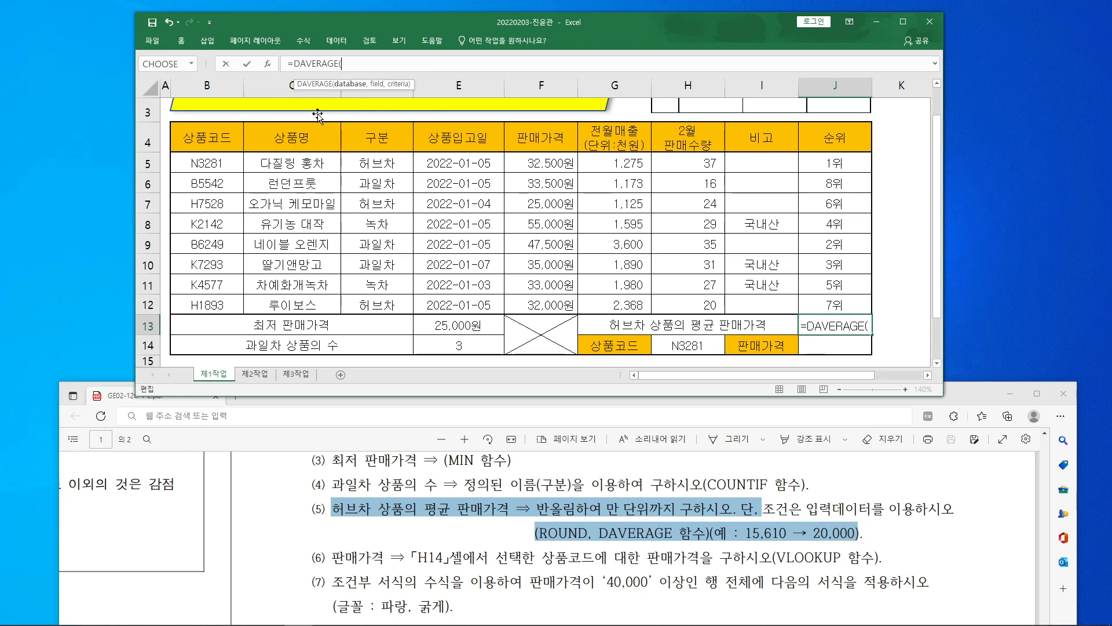
pyautogui.click(268, 63)
# Move the dialog clear of the table, set the DAVERAGE Database to B4:H12 and go on to the Field argument
pyautogui.moveTo(707, 30); pyautogui.dragTo(623, 31)
pyautogui.moveTo(680, 120); pyautogui.dragTo(822, 143)
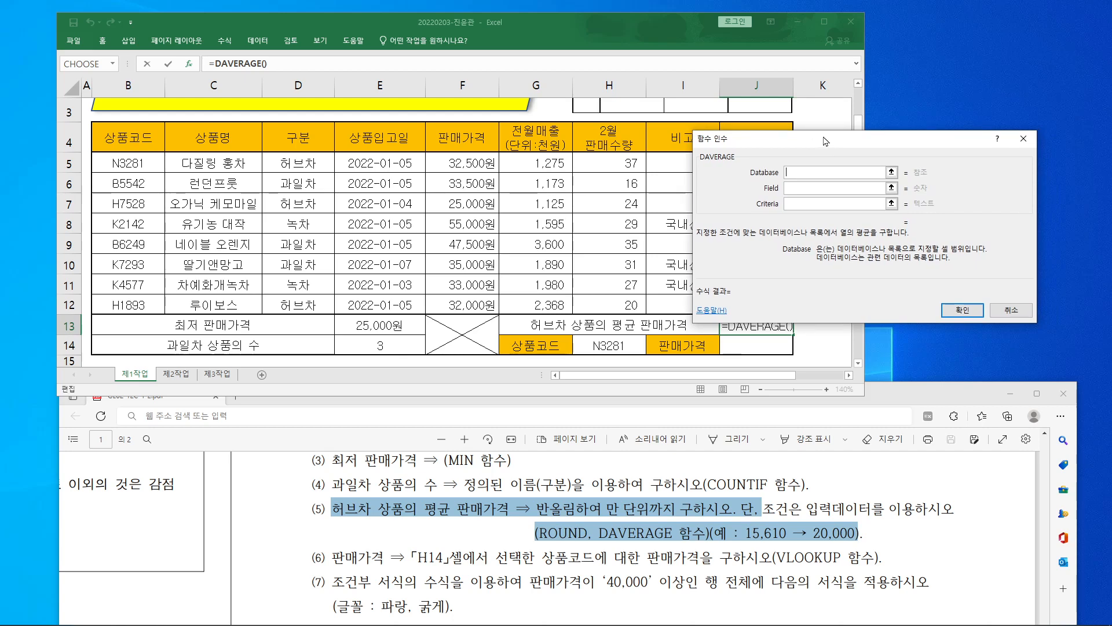
pyautogui.moveTo(124, 142); pyautogui.dragTo(608, 306)
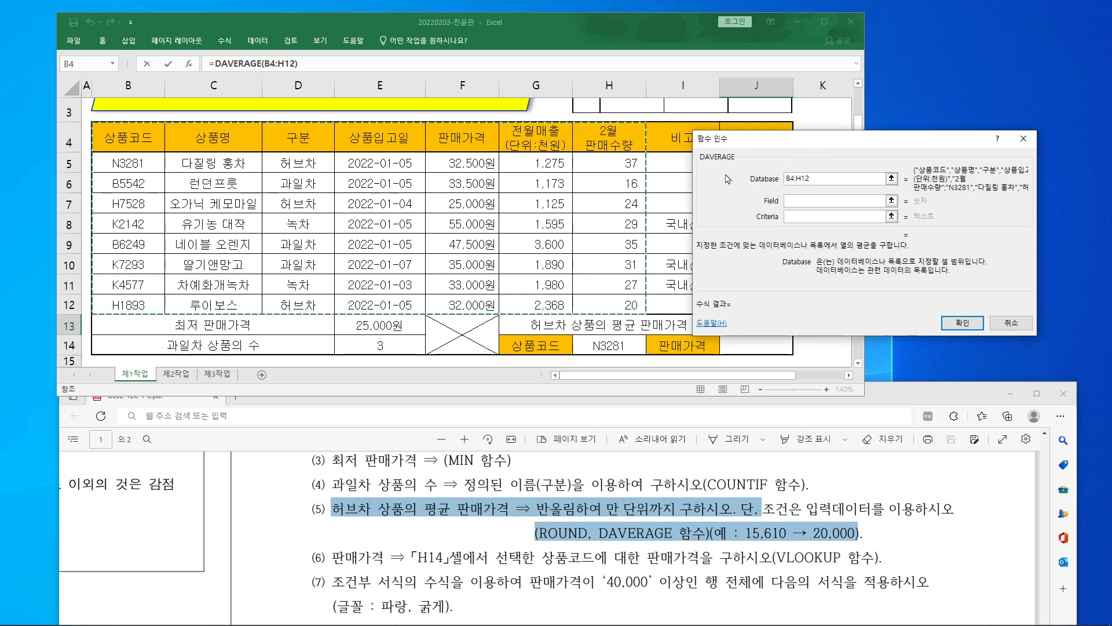
pyautogui.moveTo(703, 167)
pyautogui.mouseDown()
pyautogui.moveTo(709, 149)
pyautogui.moveTo(829, 180)
pyautogui.moveTo(828, 192)
pyautogui.mouseUp()
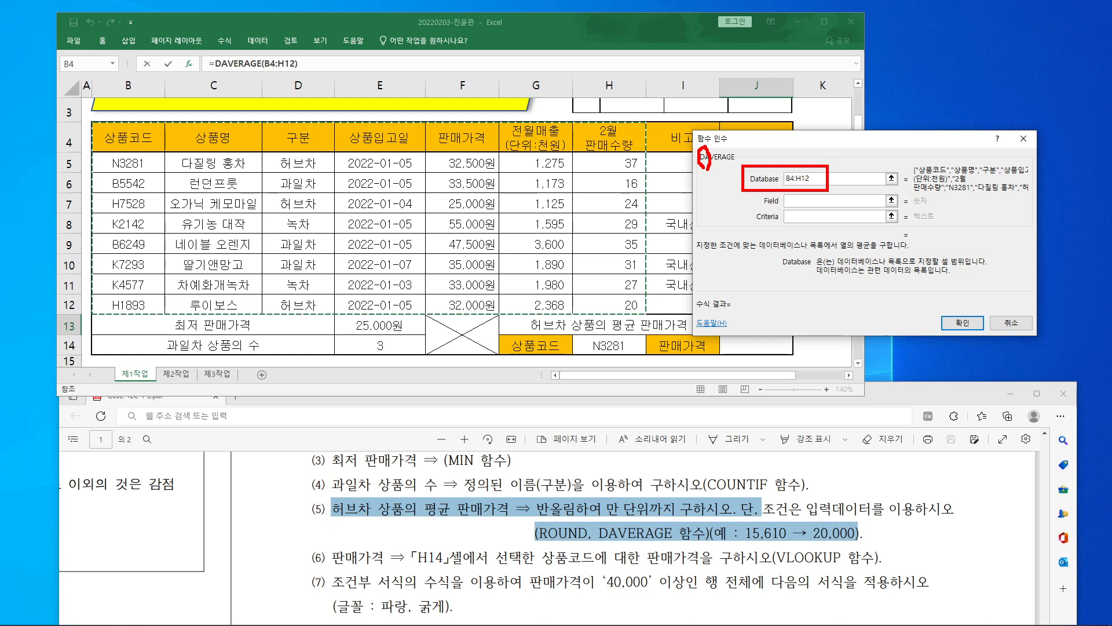
pyautogui.moveTo(791, 135); pyautogui.dragTo(830, 138)
pyautogui.press('Escape')
pyautogui.click(806, 200)
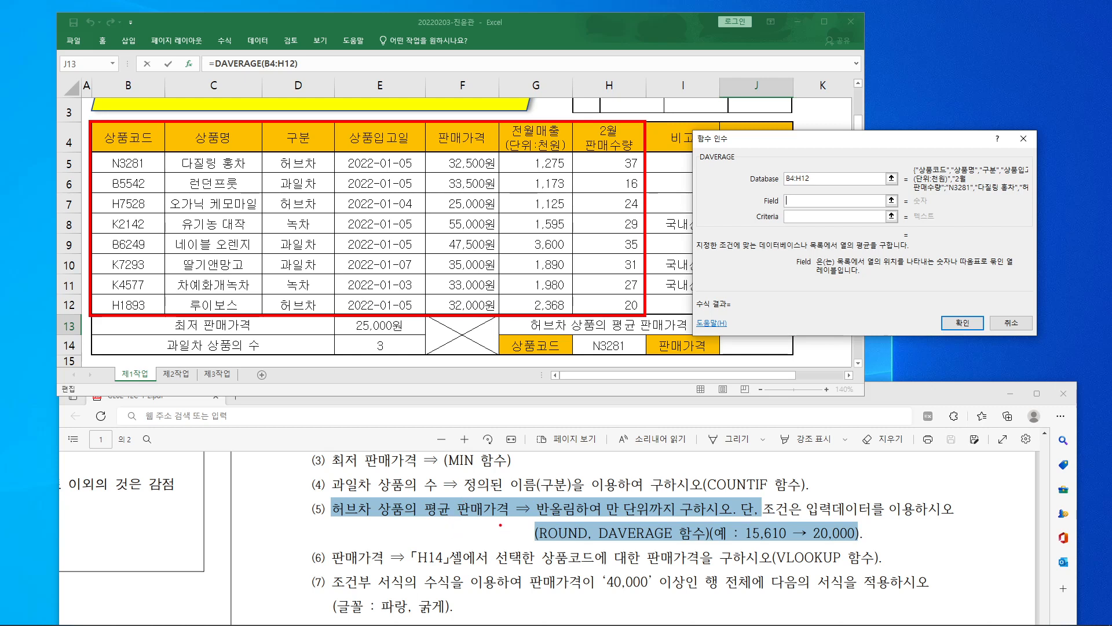
pyautogui.moveTo(495, 524)
pyautogui.mouseDown()
pyautogui.moveTo(464, 489)
pyautogui.moveTo(512, 511)
pyautogui.moveTo(496, 523)
pyautogui.mouseUp()
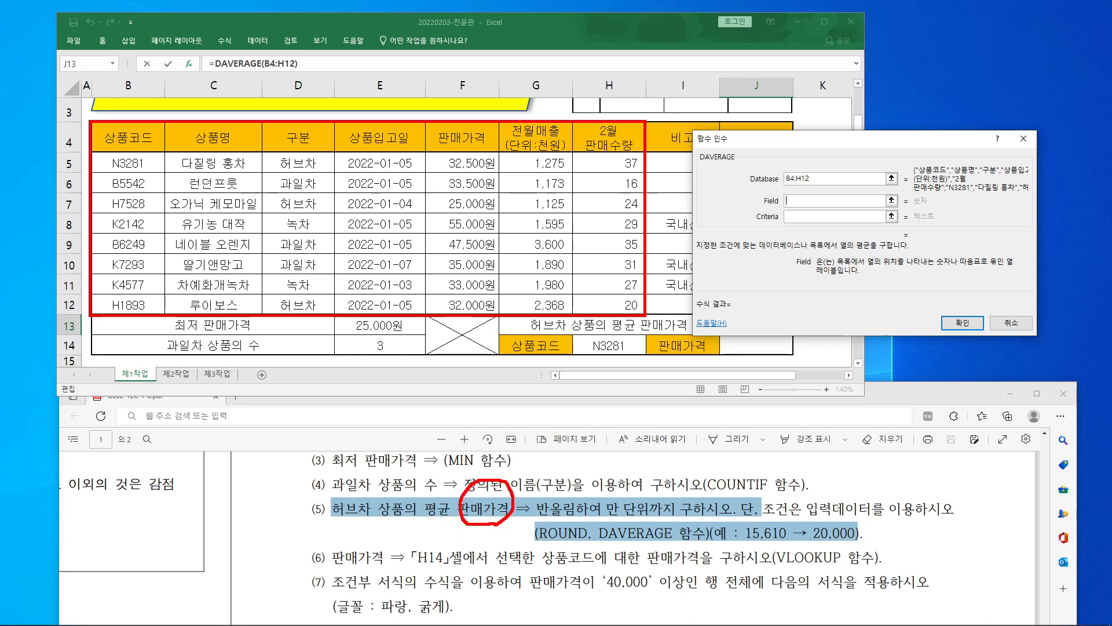
pyautogui.moveTo(349, 510); pyautogui.dragTo(365, 520)
pyautogui.moveTo(458, 95)
pyautogui.mouseDown()
pyautogui.moveTo(462, 132)
pyautogui.moveTo(492, 106)
pyautogui.mouseUp()
pyautogui.moveTo(131, 167); pyautogui.dragTo(132, 299)
pyautogui.moveTo(191, 257)
pyautogui.mouseDown()
pyautogui.moveTo(203, 284)
pyautogui.moveTo(229, 291)
pyautogui.mouseUp()
pyautogui.moveTo(263, 220)
pyautogui.mouseDown()
pyautogui.moveTo(292, 227)
pyautogui.moveTo(290, 252)
pyautogui.moveTo(270, 249)
pyautogui.mouseUp()
pyautogui.moveTo(384, 186)
pyautogui.mouseDown()
pyautogui.moveTo(386, 223)
pyautogui.moveTo(408, 222)
pyautogui.mouseUp()
pyautogui.moveTo(387, 200); pyautogui.dragTo(382, 235)
pyautogui.moveTo(470, 157)
pyautogui.mouseDown()
pyautogui.moveTo(462, 203)
pyautogui.moveTo(490, 155)
pyautogui.mouseUp()
pyautogui.moveTo(798, 187)
pyautogui.mouseDown()
pyautogui.moveTo(809, 212)
pyautogui.moveTo(824, 185)
pyautogui.mouseUp()
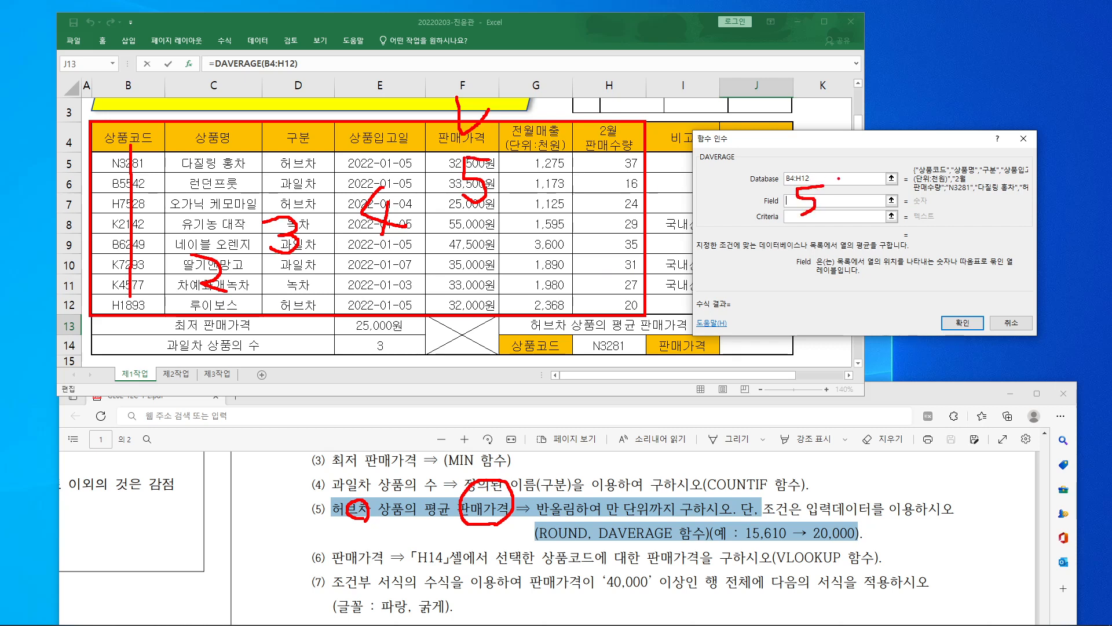
pyautogui.press('Escape')
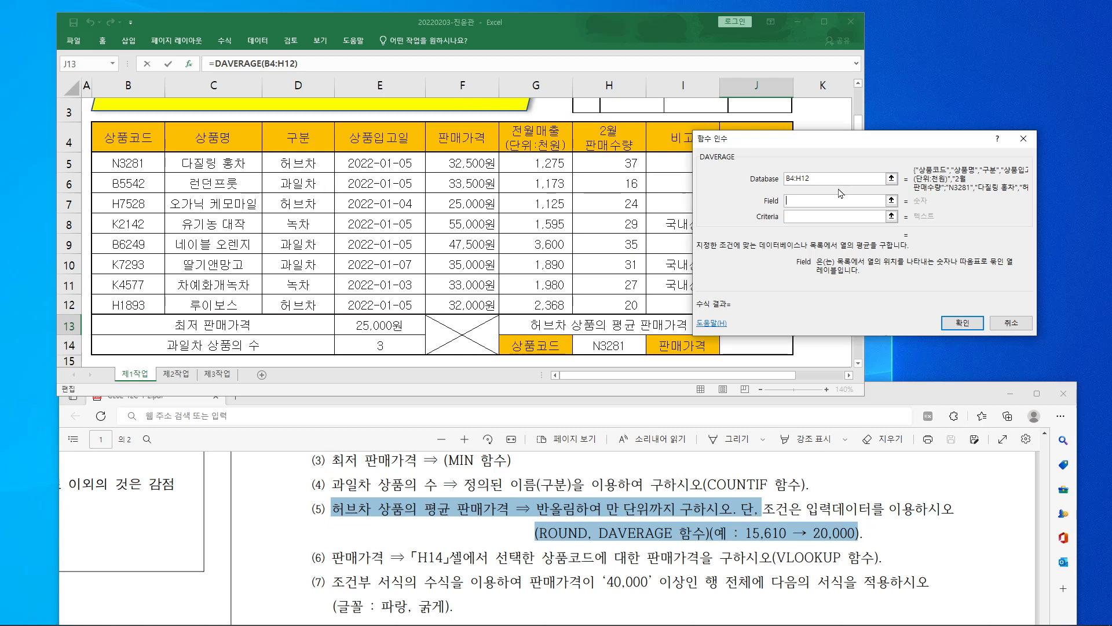
# Set the DAVERAGE Field to 5 for the 판매가격 column and go on to the Criteria argument
pyautogui.write('5')
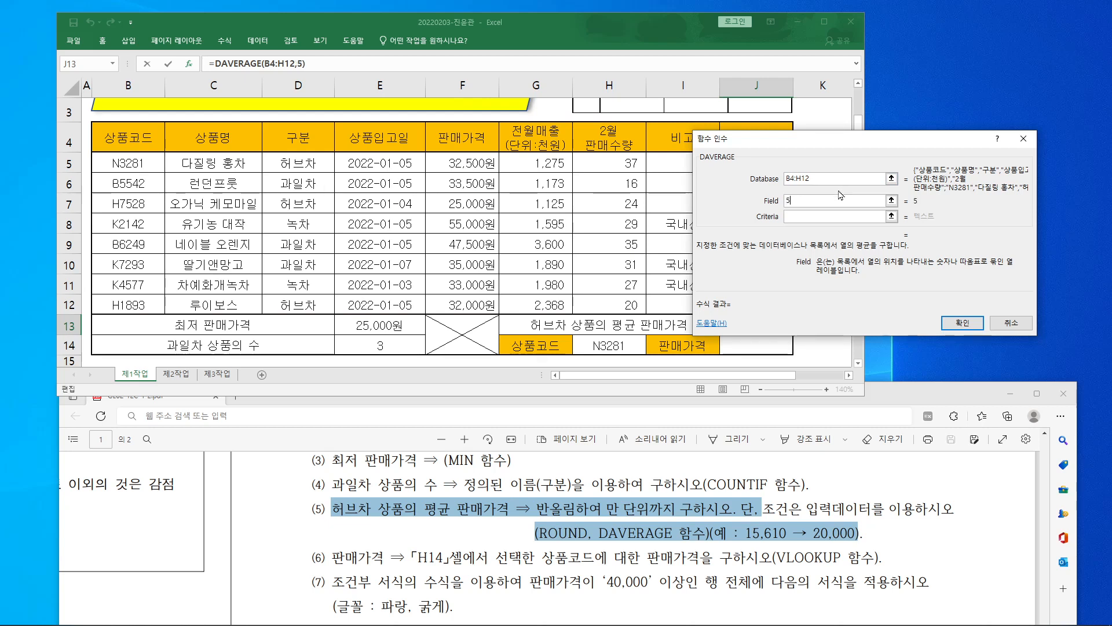
pyautogui.click(815, 216)
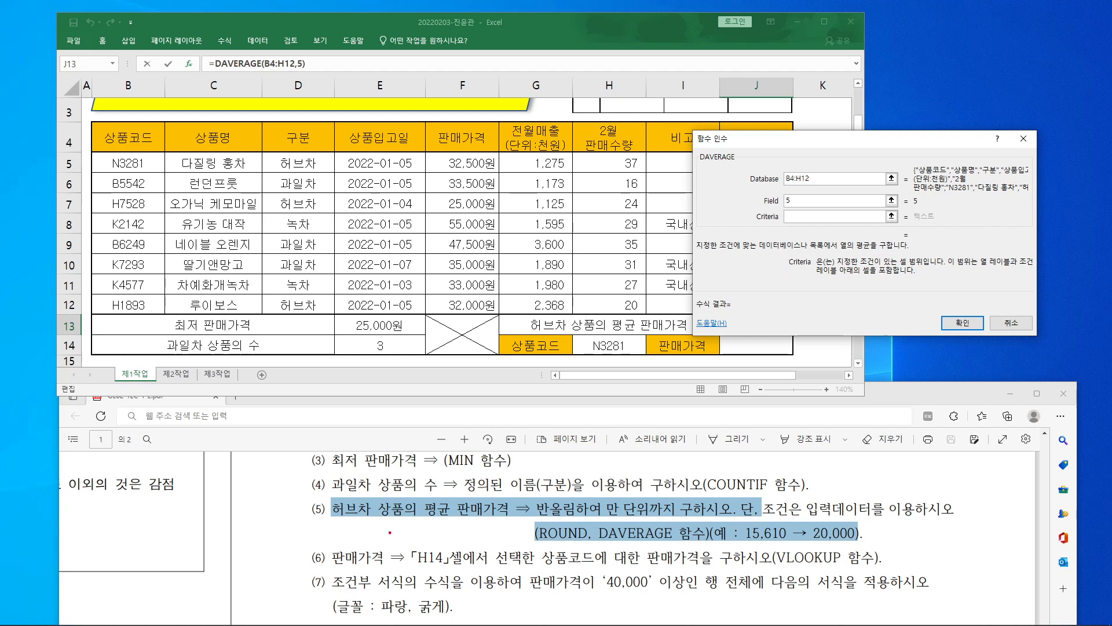
pyautogui.moveTo(353, 528)
pyautogui.mouseDown()
pyautogui.moveTo(360, 468)
pyautogui.moveTo(361, 522)
pyautogui.mouseUp()
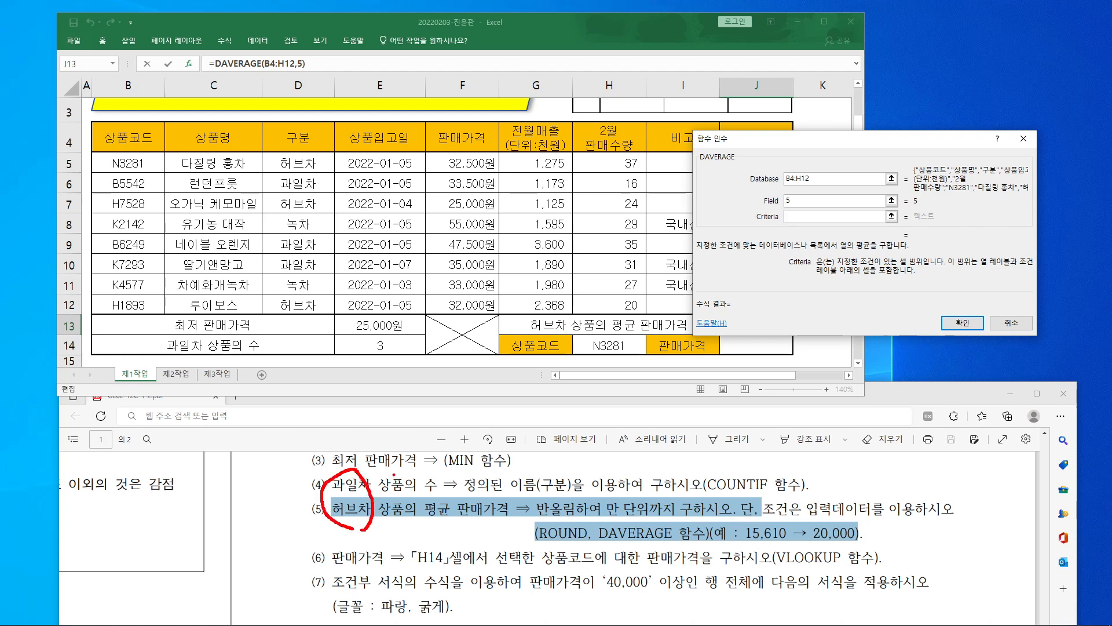
pyautogui.moveTo(281, 157); pyautogui.dragTo(306, 150)
pyautogui.moveTo(925, 279)
pyautogui.mouseDown()
pyautogui.moveTo(887, 267)
pyautogui.moveTo(938, 246)
pyautogui.moveTo(921, 287)
pyautogui.mouseUp()
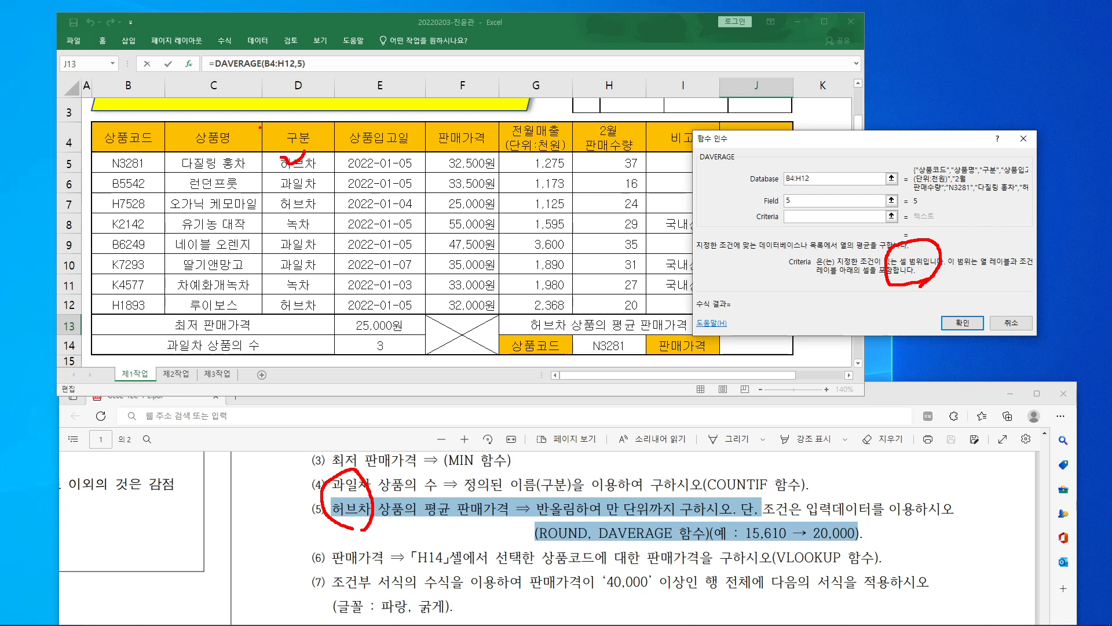
pyautogui.moveTo(263, 123)
pyautogui.mouseDown()
pyautogui.moveTo(334, 139)
pyautogui.moveTo(334, 172)
pyautogui.moveTo(264, 172)
pyautogui.moveTo(263, 123)
pyautogui.mouseUp()
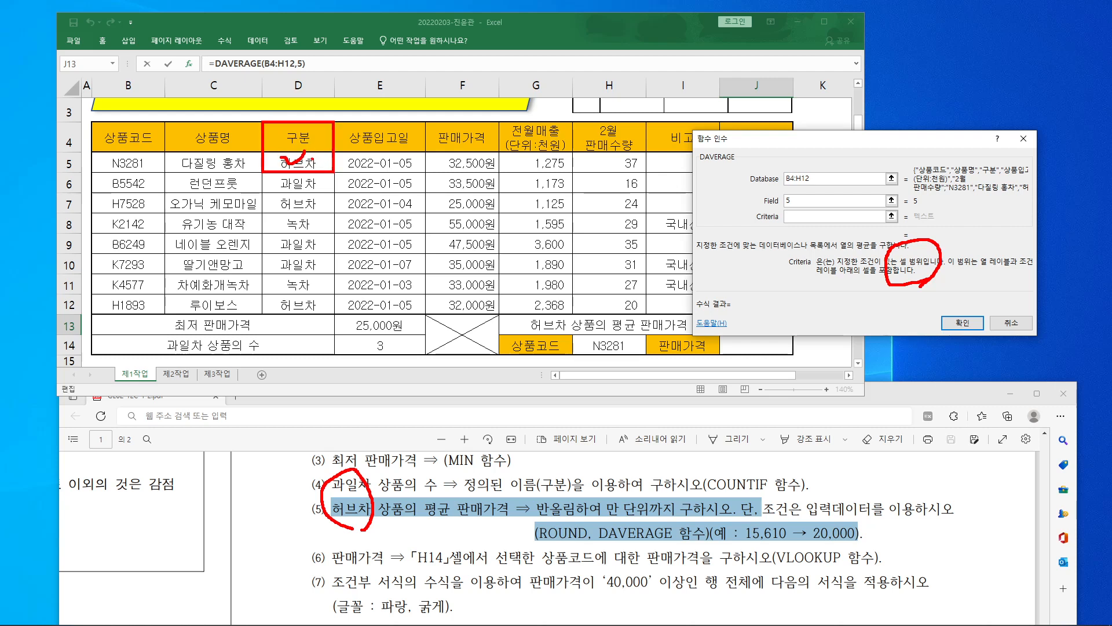
# Set the DAVERAGE Criteria to D4:D5 and confirm the formula in cell J13
pyautogui.moveTo(312, 156); pyautogui.dragTo(331, 161)
pyautogui.moveTo(299, 140); pyautogui.dragTo(313, 163)
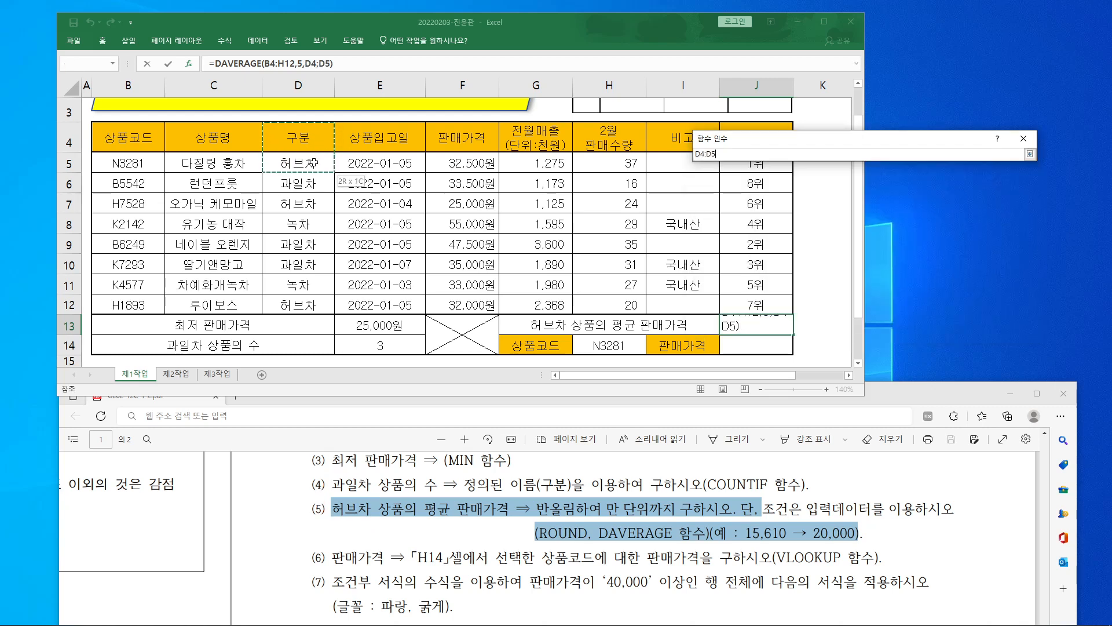
pyautogui.moveTo(846, 143); pyautogui.dragTo(531, 65)
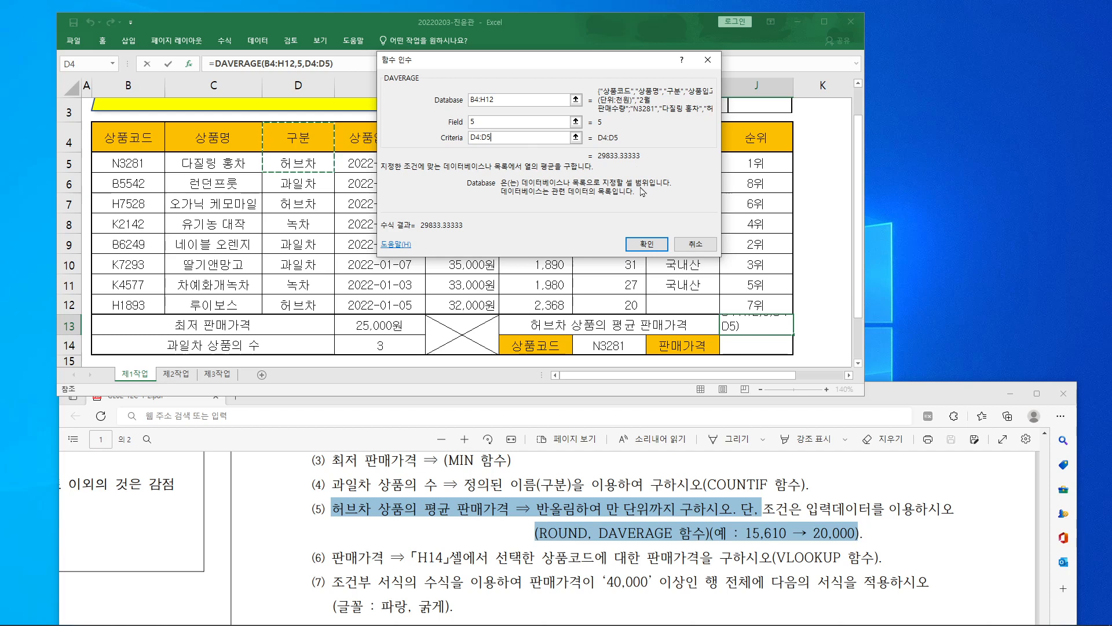
pyautogui.click(650, 247)
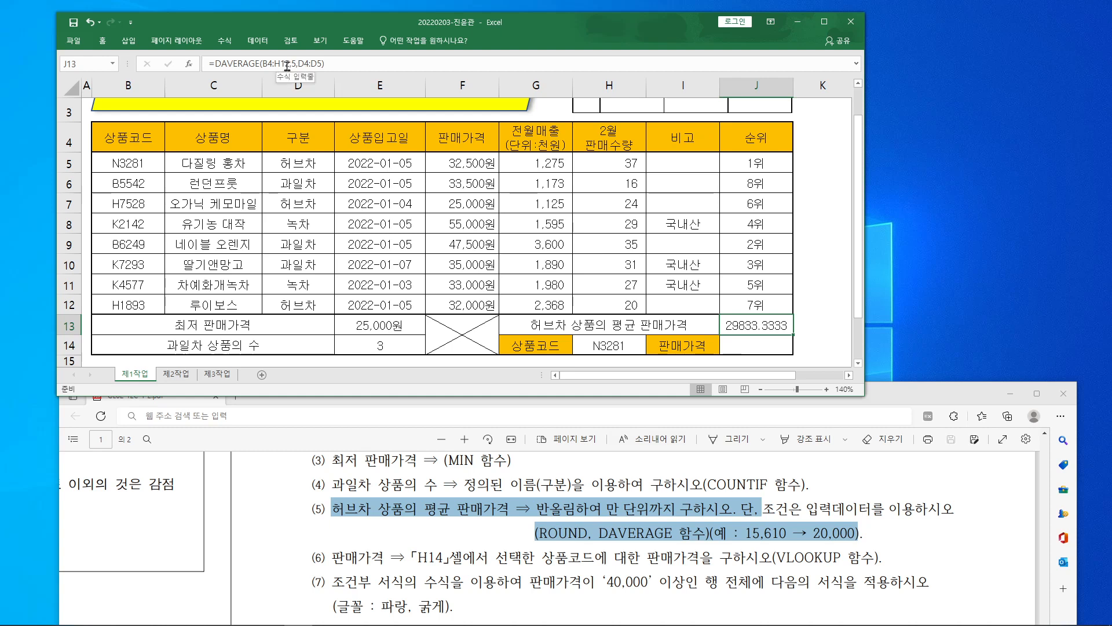
# Cut the whole DAVERAGE expression out of the J13 formula, keeping only the equals sign
pyautogui.moveTo(213, 63); pyautogui.dragTo(355, 58)
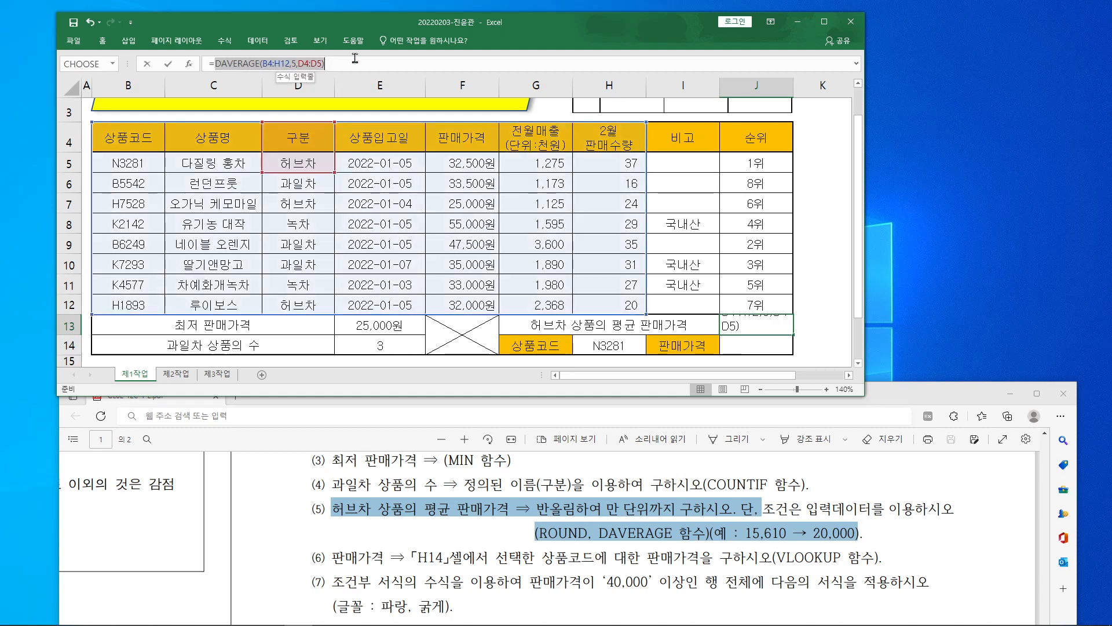
pyautogui.rightClick(309, 65)
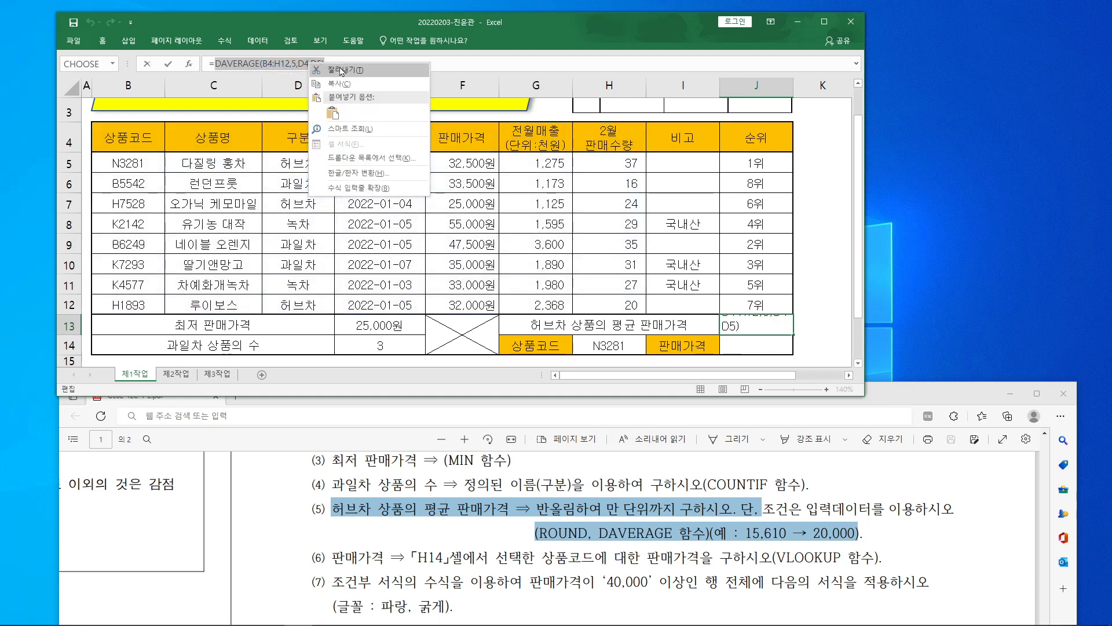
pyautogui.click(340, 70)
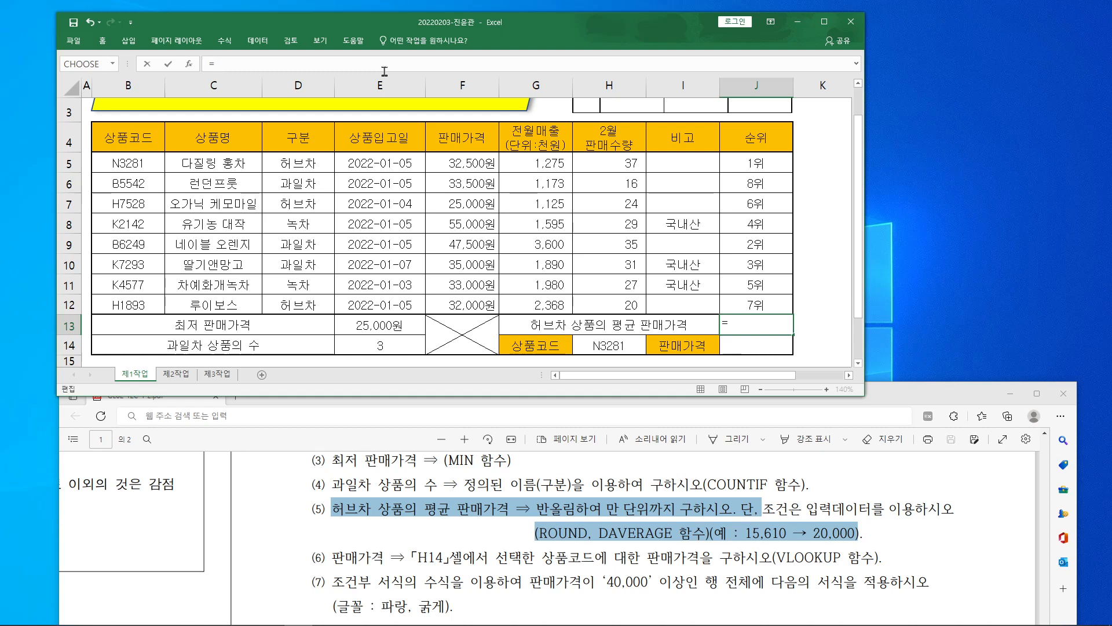
# Start a ROUND function in J13, paste the cut DAVERAGE expression as its Number argument and go on to Num_digits
pyautogui.write('r')
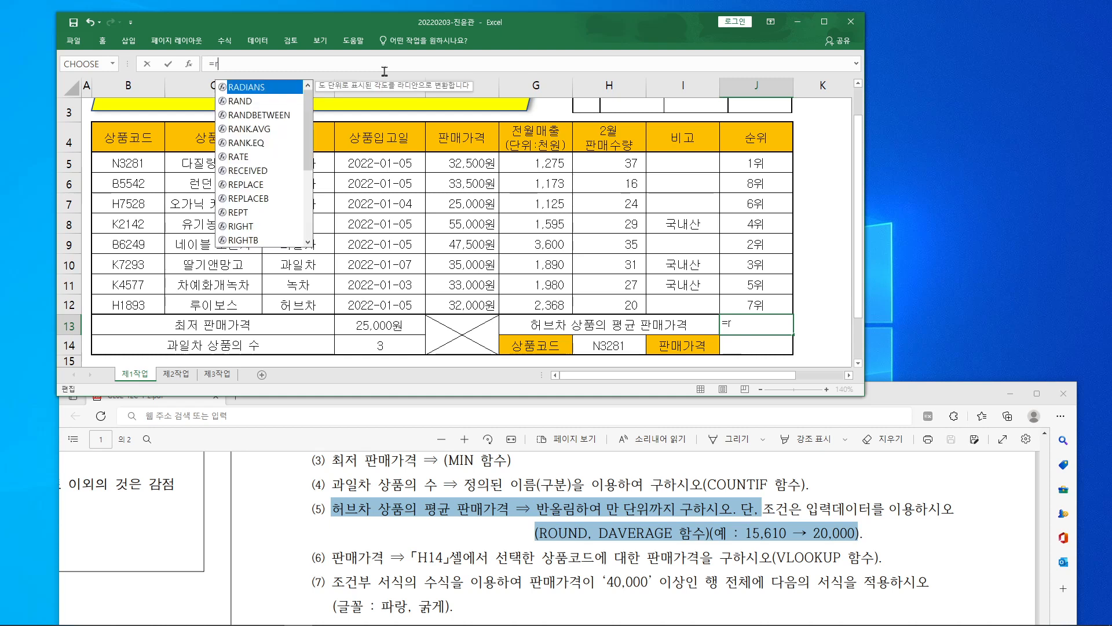
pyautogui.write('ound')
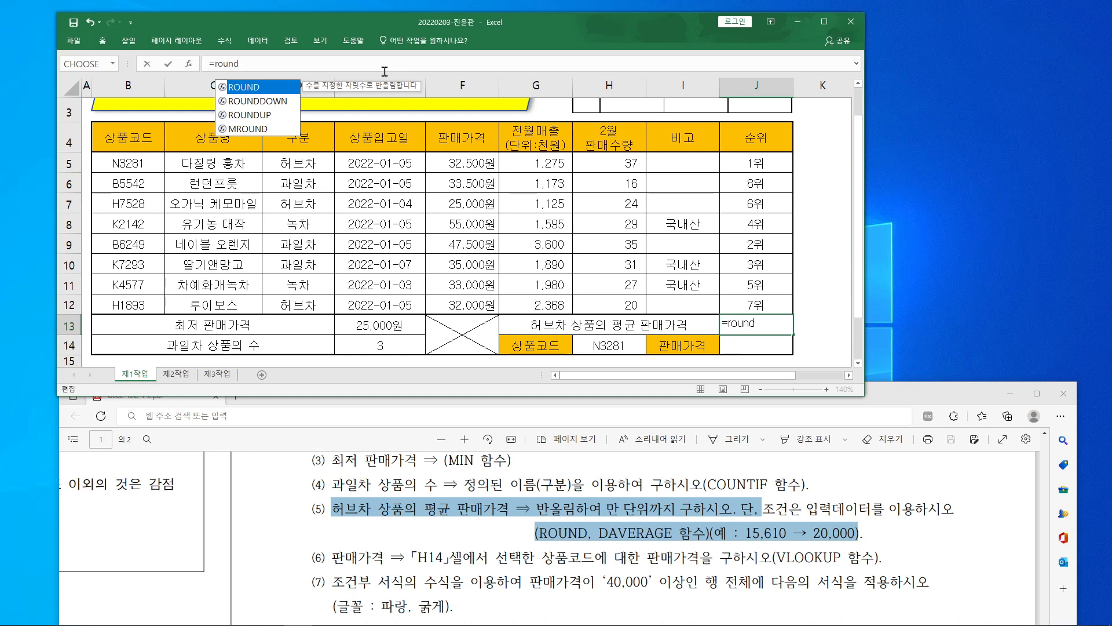
pyautogui.write('(')
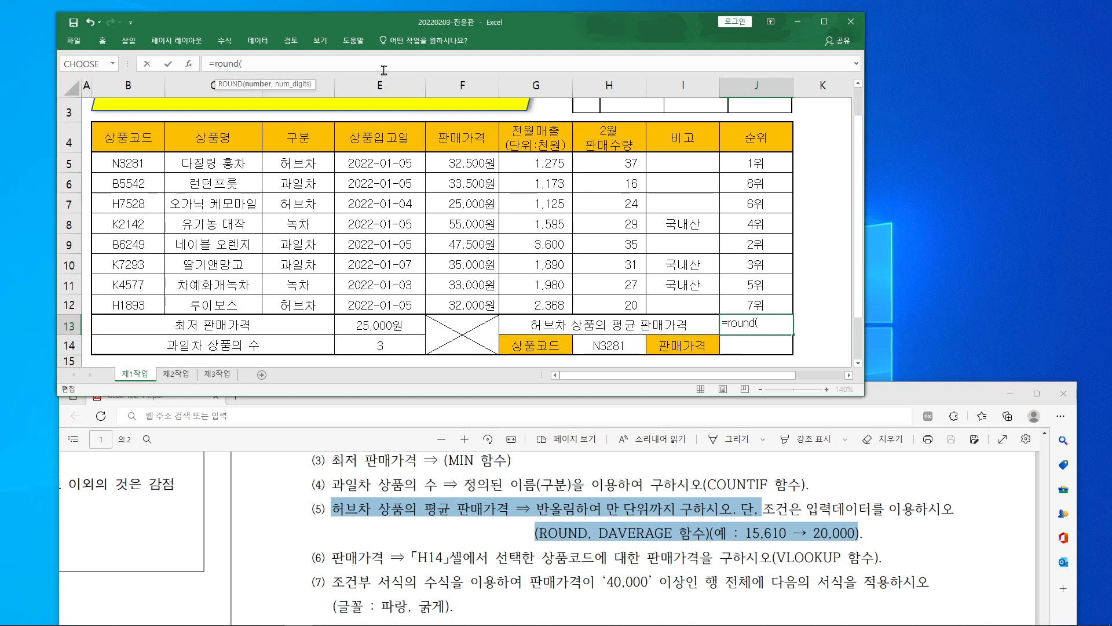
pyautogui.click(189, 65)
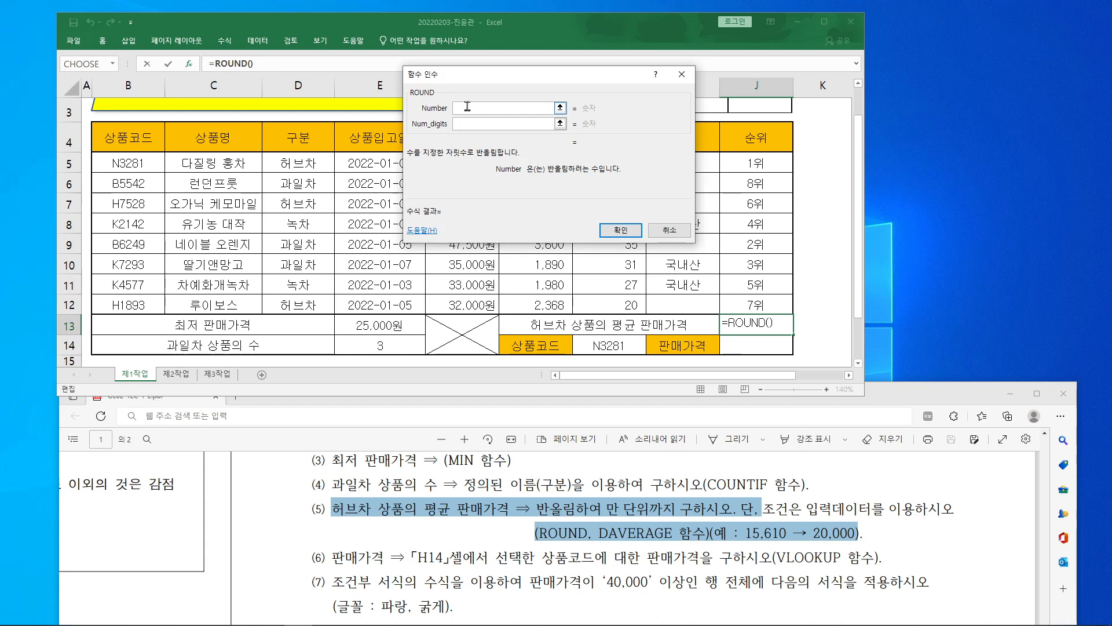
pyautogui.hotkey('ctrl', 'v')
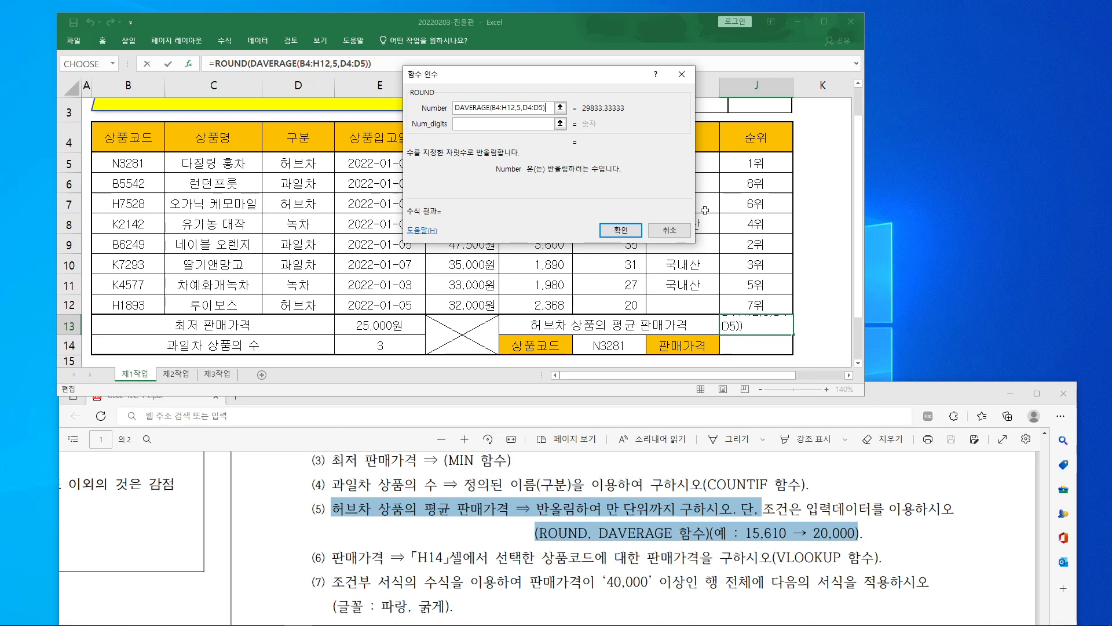
pyautogui.click(501, 123)
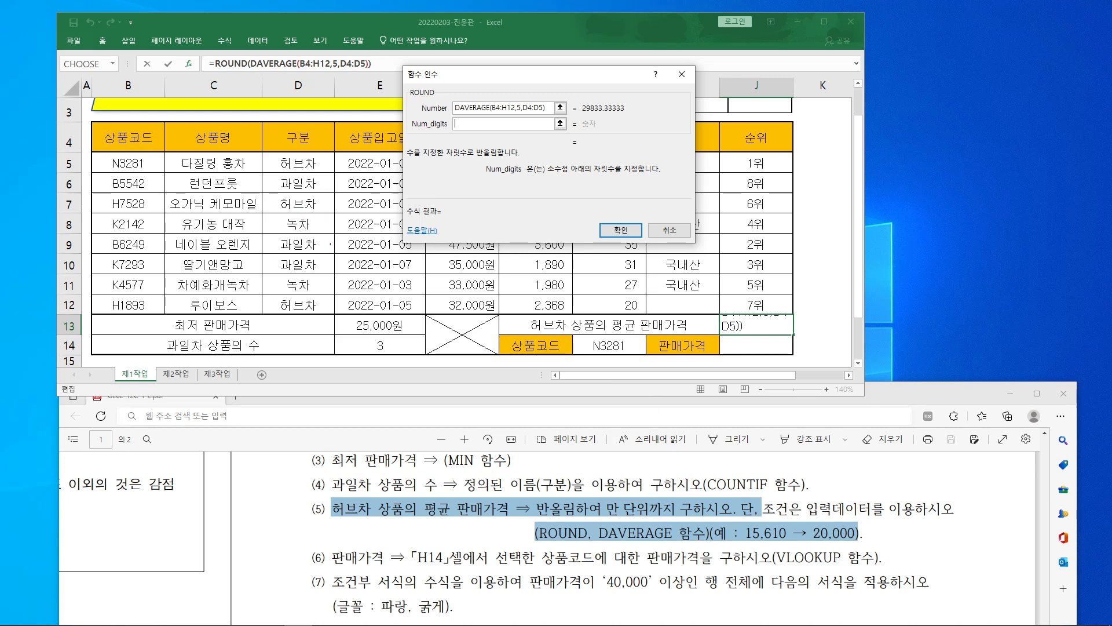
pyautogui.moveTo(340, 177); pyautogui.dragTo(297, 272)
pyautogui.moveTo(412, 198)
pyautogui.mouseDown()
pyautogui.moveTo(426, 231)
pyautogui.moveTo(416, 197)
pyautogui.mouseUp()
pyautogui.moveTo(493, 199)
pyautogui.mouseDown()
pyautogui.moveTo(534, 223)
pyautogui.moveTo(502, 196)
pyautogui.mouseUp()
pyautogui.moveTo(612, 197)
pyautogui.mouseDown()
pyautogui.moveTo(636, 208)
pyautogui.moveTo(608, 194)
pyautogui.mouseUp()
pyautogui.moveTo(711, 199)
pyautogui.mouseDown()
pyautogui.moveTo(680, 219)
pyautogui.moveTo(739, 219)
pyautogui.moveTo(713, 199)
pyautogui.mouseUp()
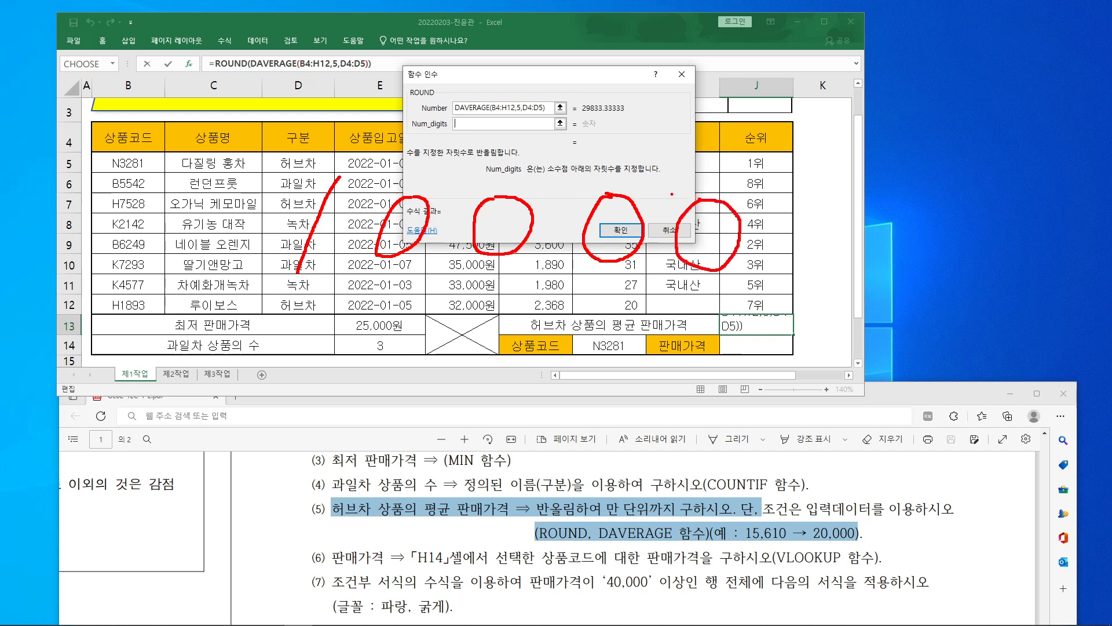
pyautogui.moveTo(358, 178); pyautogui.dragTo(442, 183)
pyautogui.moveTo(370, 169); pyautogui.dragTo(362, 176)
pyautogui.moveTo(374, 360); pyautogui.dragTo(426, 362)
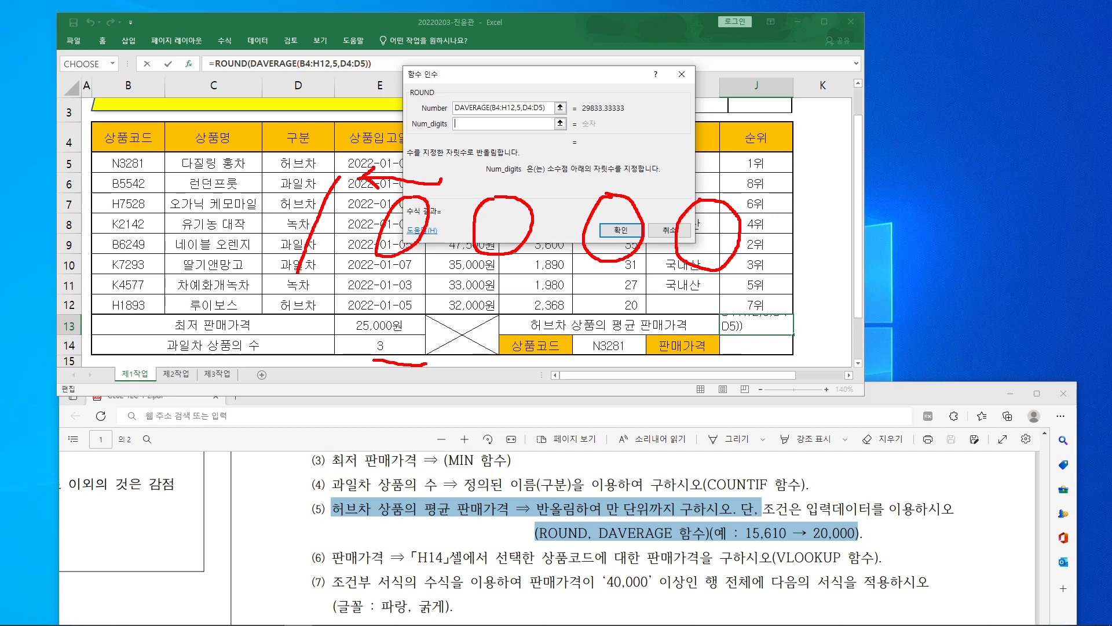
pyautogui.moveTo(402, 213); pyautogui.dragTo(421, 212)
pyautogui.moveTo(609, 207); pyautogui.dragTo(626, 213)
pyautogui.moveTo(704, 209)
pyautogui.mouseDown()
pyautogui.moveTo(708, 223)
pyautogui.moveTo(729, 209)
pyautogui.mouseUp()
pyautogui.moveTo(488, 338)
pyautogui.mouseDown()
pyautogui.moveTo(451, 366)
pyautogui.moveTo(510, 380)
pyautogui.moveTo(474, 393)
pyautogui.mouseUp()
pyautogui.moveTo(642, 526)
pyautogui.mouseDown()
pyautogui.moveTo(617, 528)
pyautogui.moveTo(657, 493)
pyautogui.moveTo(641, 524)
pyautogui.mouseUp()
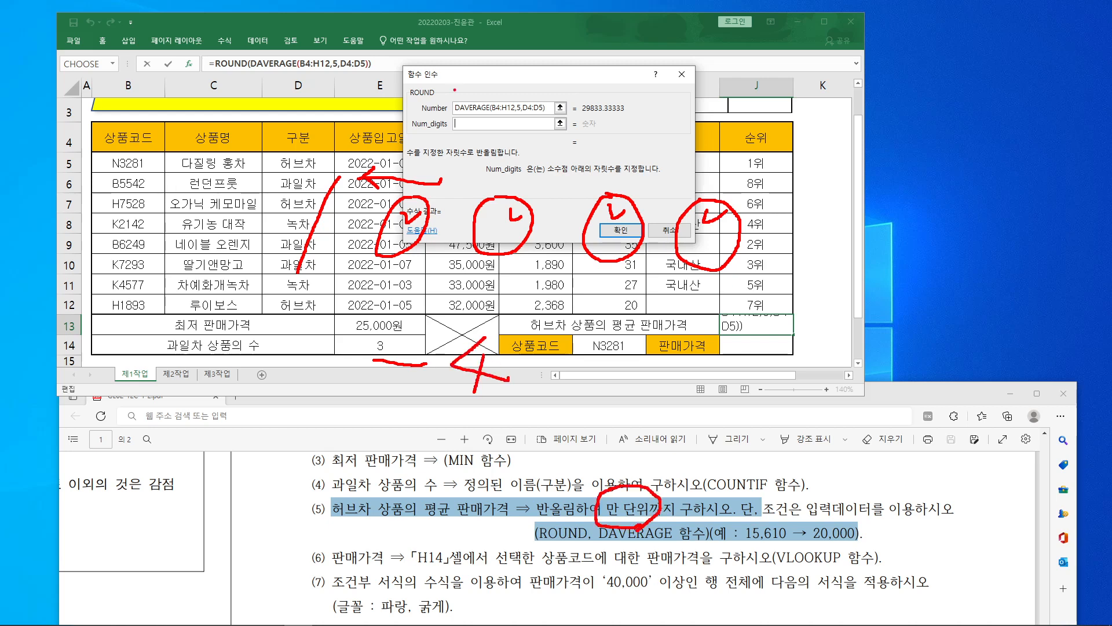
pyautogui.moveTo(455, 117); pyautogui.dragTo(475, 117)
pyautogui.moveTo(511, 411)
pyautogui.mouseDown()
pyautogui.moveTo(436, 418)
pyautogui.moveTo(490, 316)
pyautogui.moveTo(506, 414)
pyautogui.mouseUp()
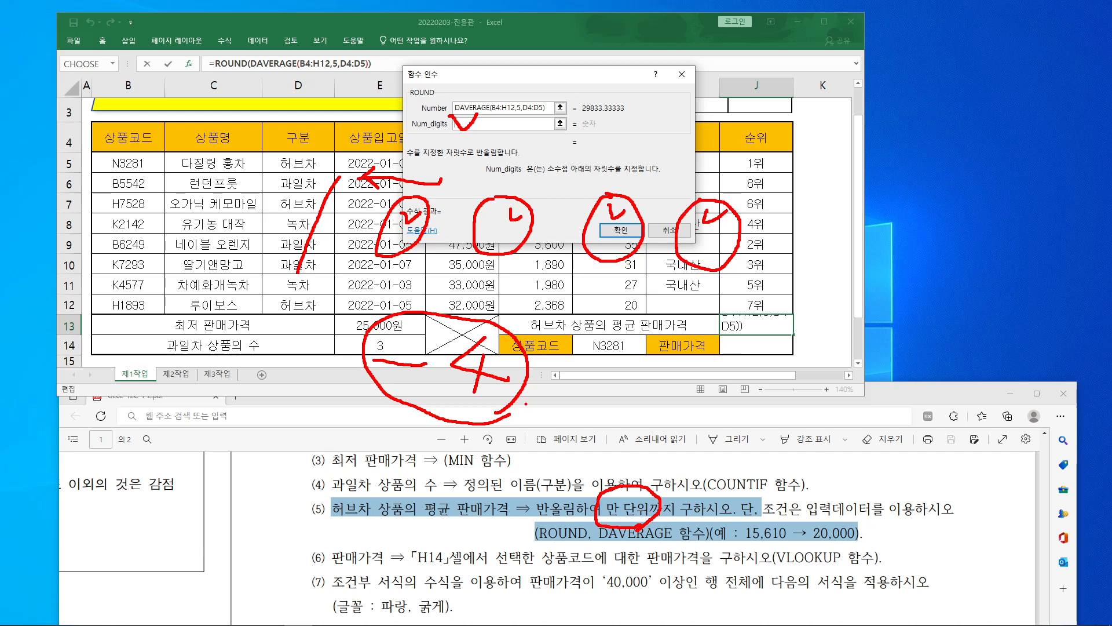
pyautogui.press('Escape')
# Set the ROUND Num_digits to -4 to round to the 만 단위 and confirm the formula in J13
pyautogui.write('-4')
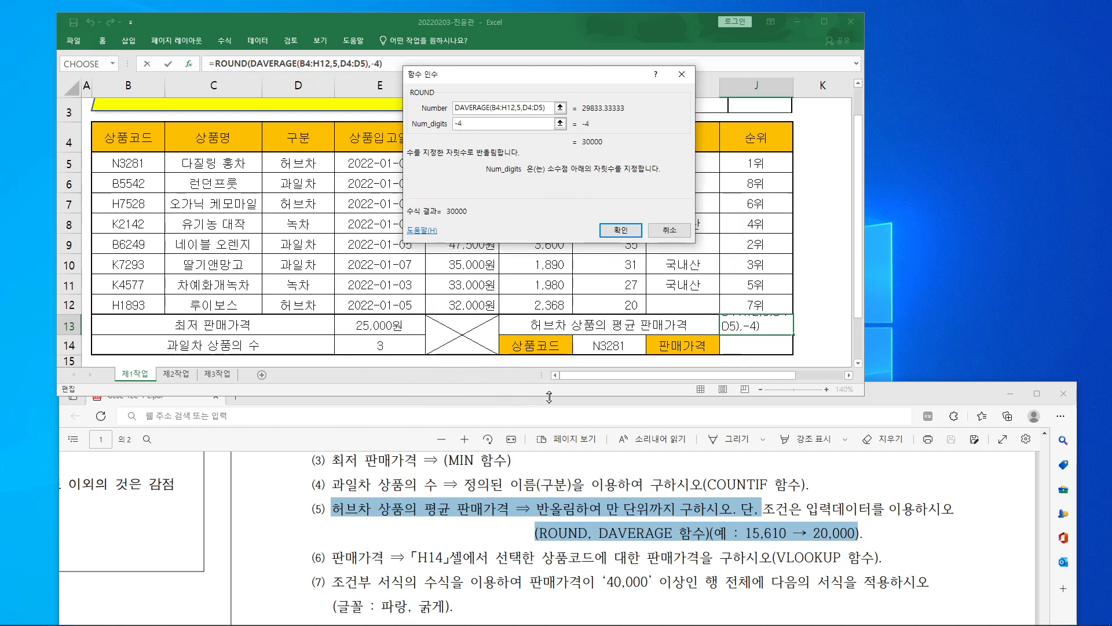
pyautogui.hotkey('ctrl', '2')
pyautogui.moveTo(583, 74); pyautogui.dragTo(579, 102)
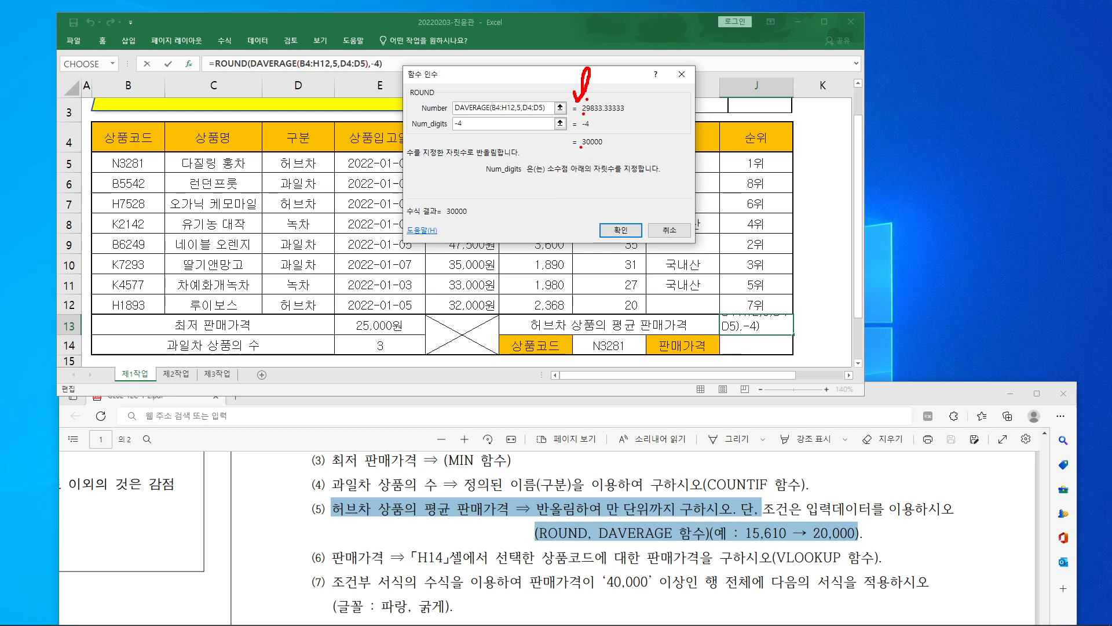
pyautogui.moveTo(610, 110); pyautogui.dragTo(665, 107)
pyautogui.press('Escape')
pyautogui.moveTo(553, 83); pyautogui.dragTo(351, 104)
pyautogui.click(421, 250)
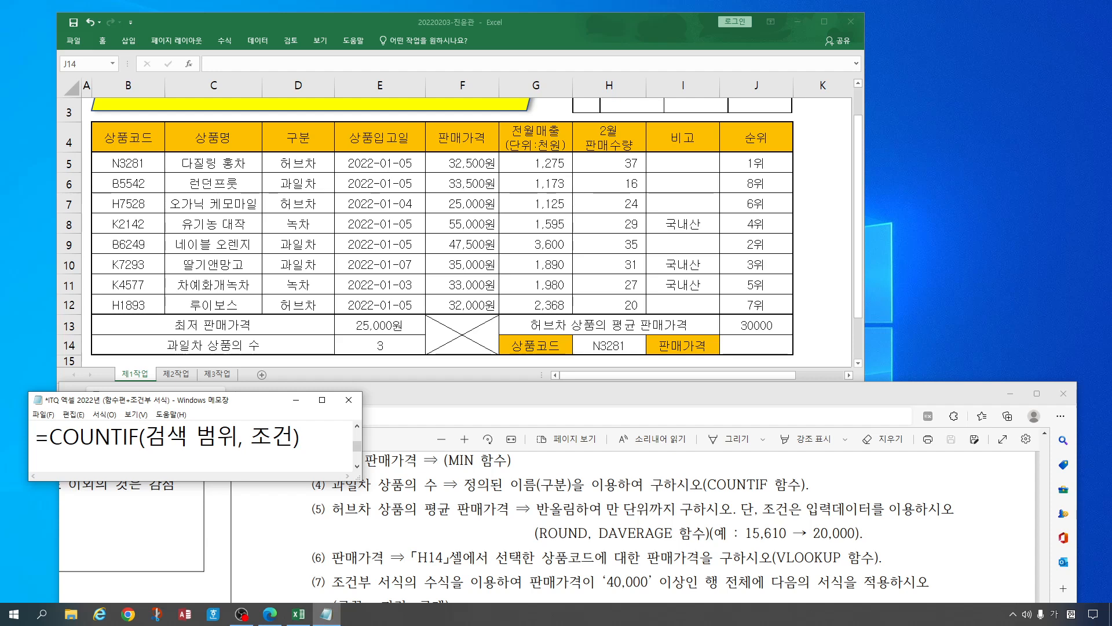
# Select cell J14 and highlight question (6) on VLOOKUP in the exam PDF
pyautogui.click(756, 342)
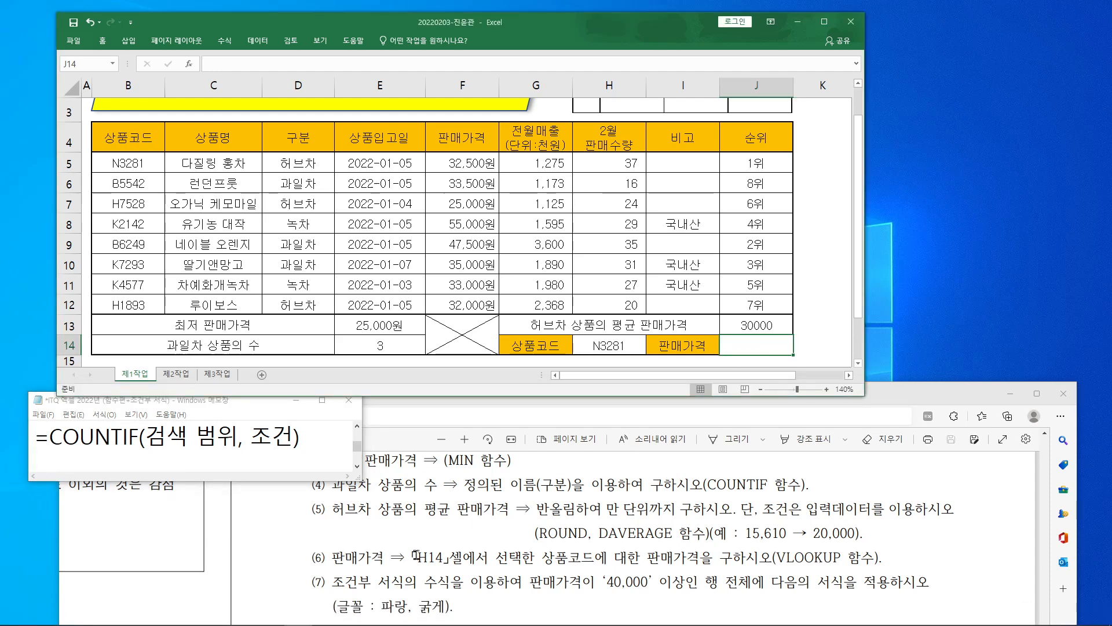
pyautogui.moveTo(330, 557); pyautogui.dragTo(869, 557)
pyautogui.scroll(-2, 675, 487)
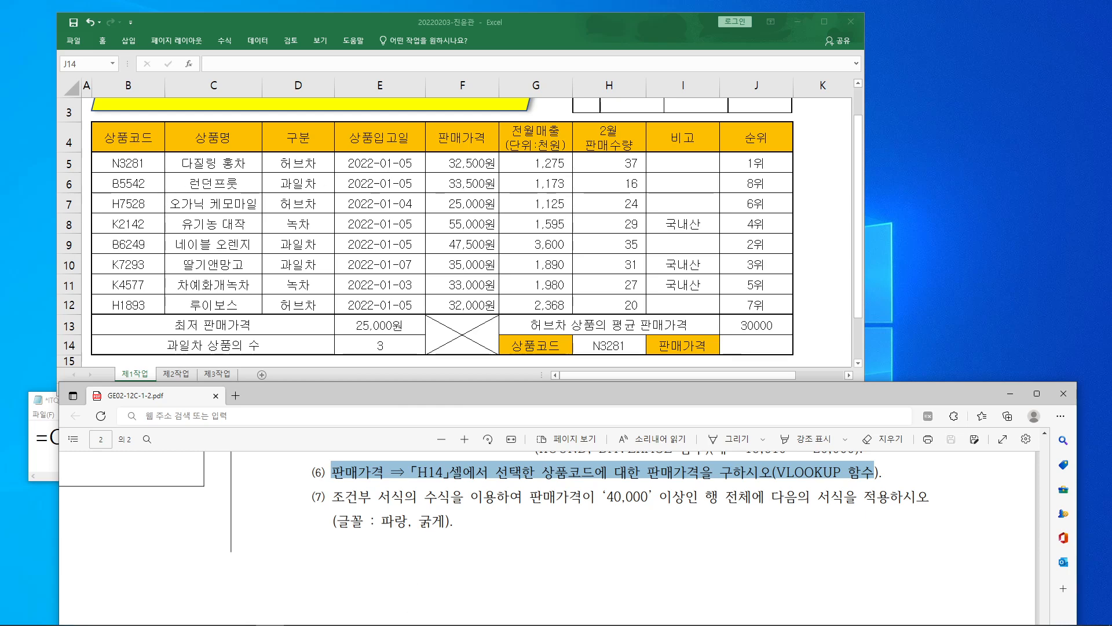
# Switch to the Notepad notes and clear the COUNTIF syntax line
pyautogui.click(333, 617)
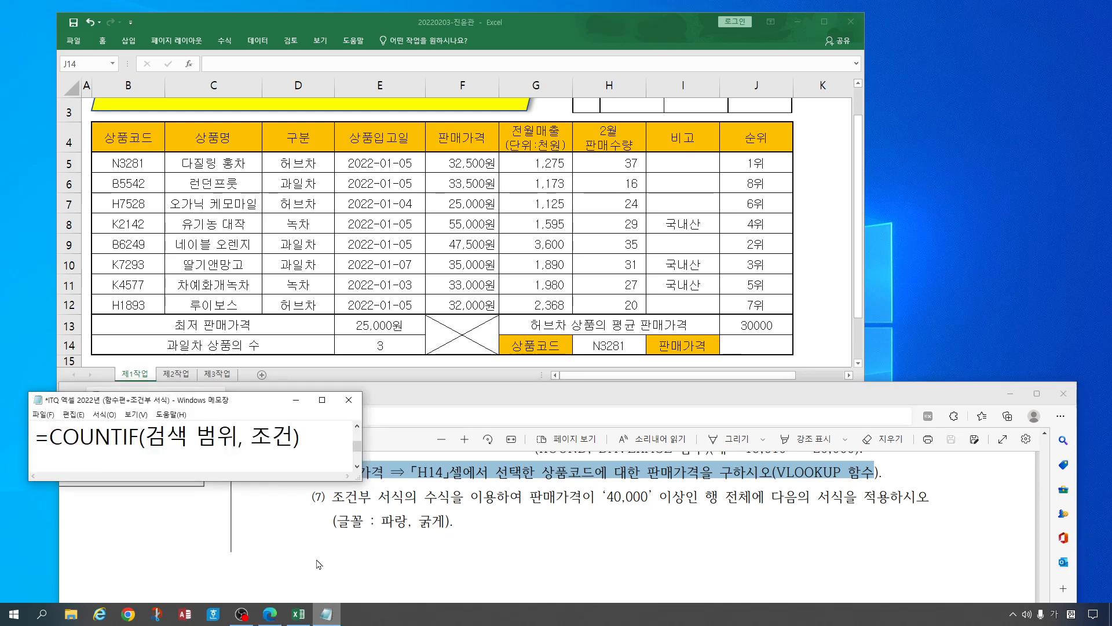
pyautogui.hotkey('ctrl', 'a')
pyautogui.press('Delete')
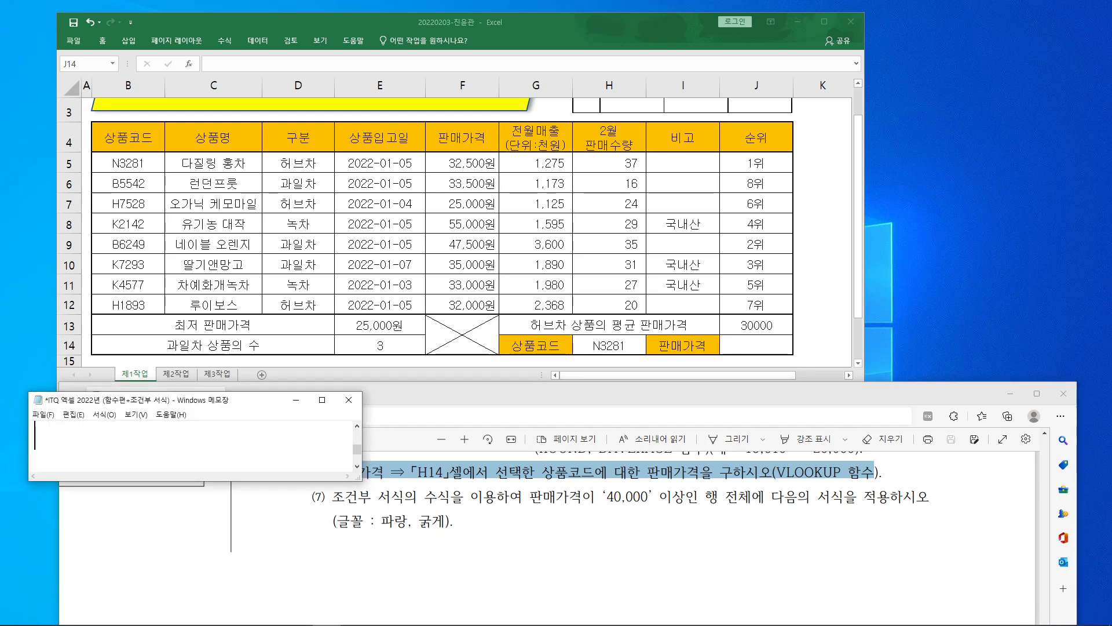
# Write the syntax note =VLOOKUP(찾을값, 범위, 열 번호, false) in Notepad, moving its window up and dismissing the advertisement
pyautogui.write('=ㅍ')
pyautogui.press('BackSpace')
pyautogui.moveTo(170, 393); pyautogui.dragTo(459, 171)
pyautogui.write('VLOO')
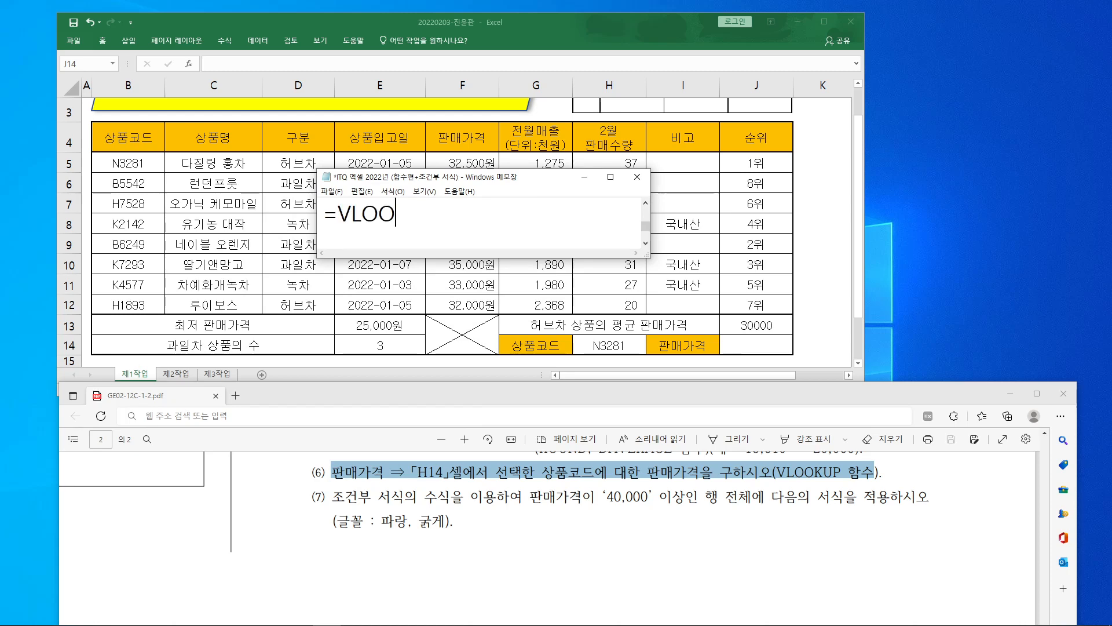
pyautogui.write('KUP(찾을값')
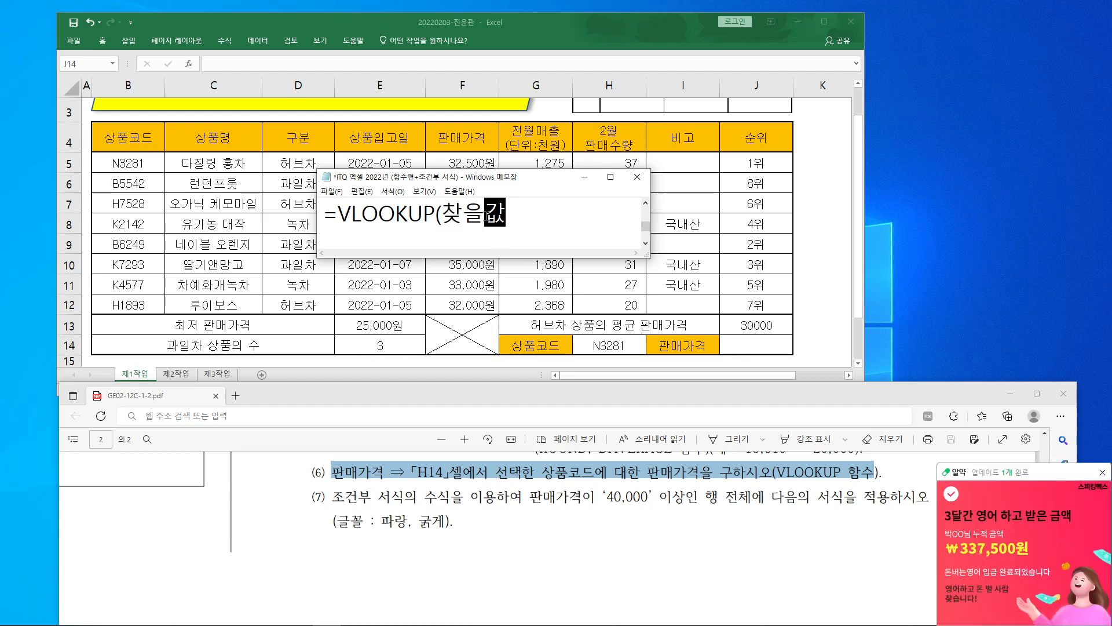
pyautogui.write(', 버')
pyautogui.write('범위')
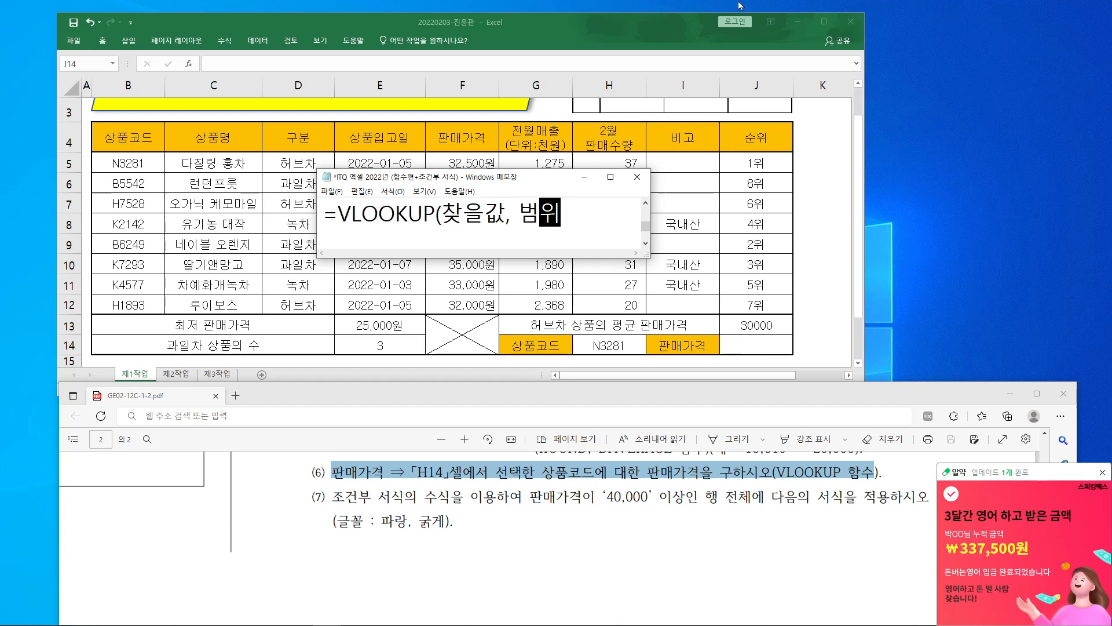
pyautogui.write(',')
pyautogui.click(1103, 472)
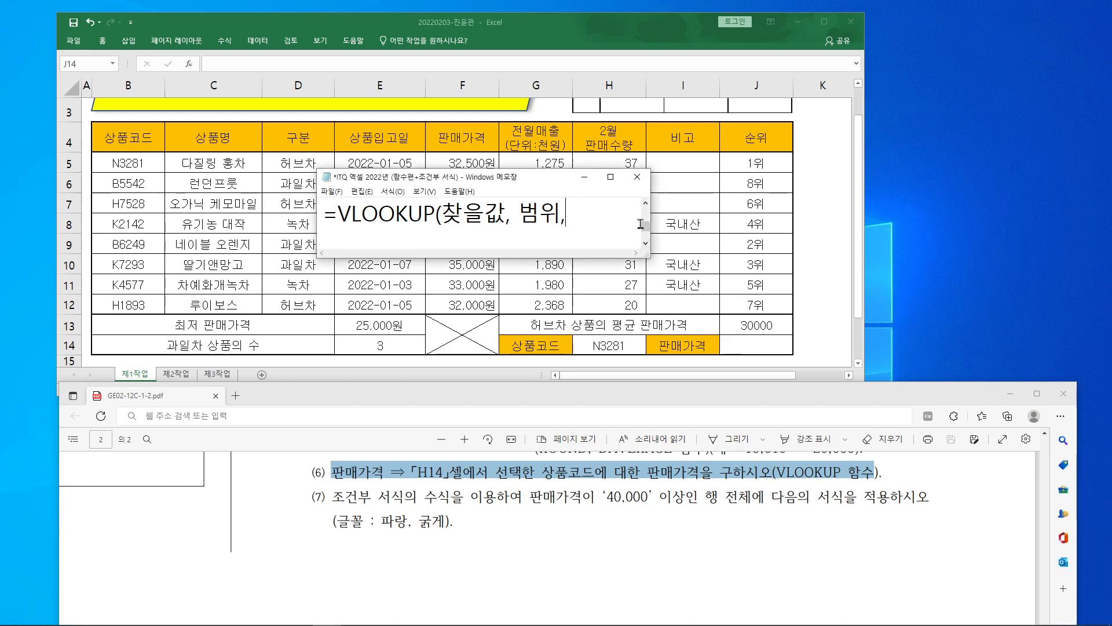
pyautogui.write('열 번호,')
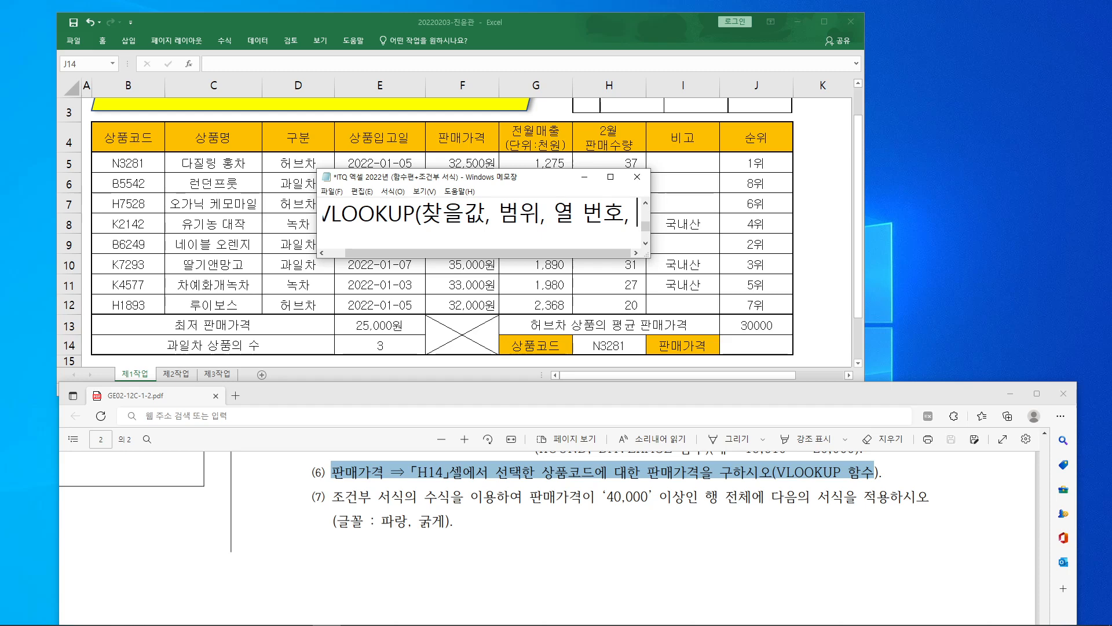
pyautogui.write('false')
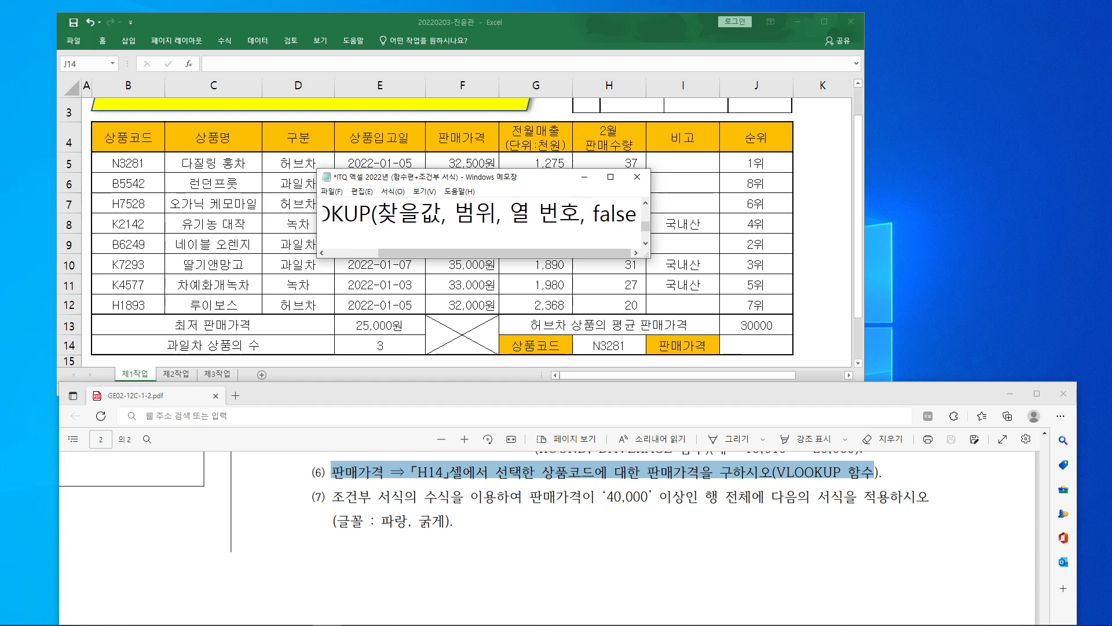
pyautogui.write(')')
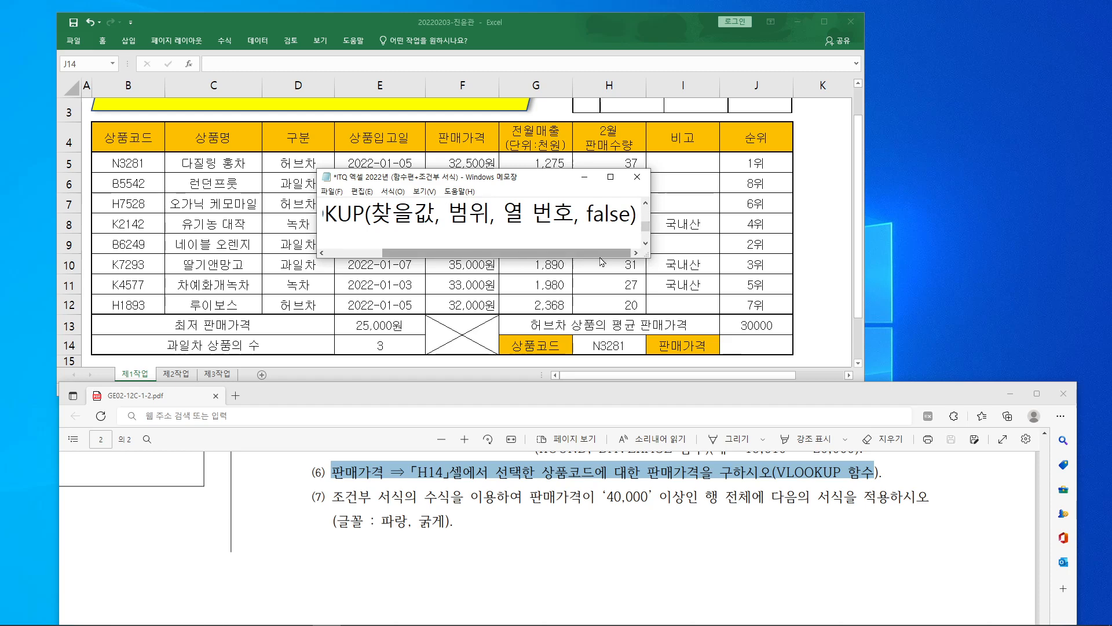
# Widen the Notepad window to fit the whole VLOOKUP syntax line and move it below the Excel table
pyautogui.moveTo(606, 253); pyautogui.dragTo(550, 253)
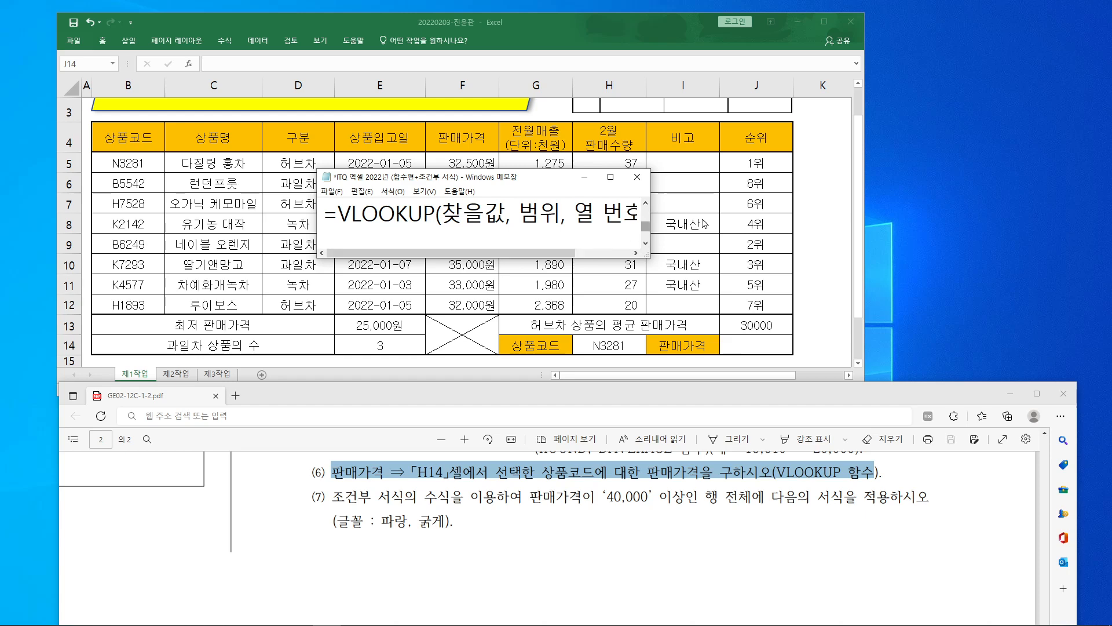
pyautogui.moveTo(650, 198); pyautogui.dragTo(761, 198)
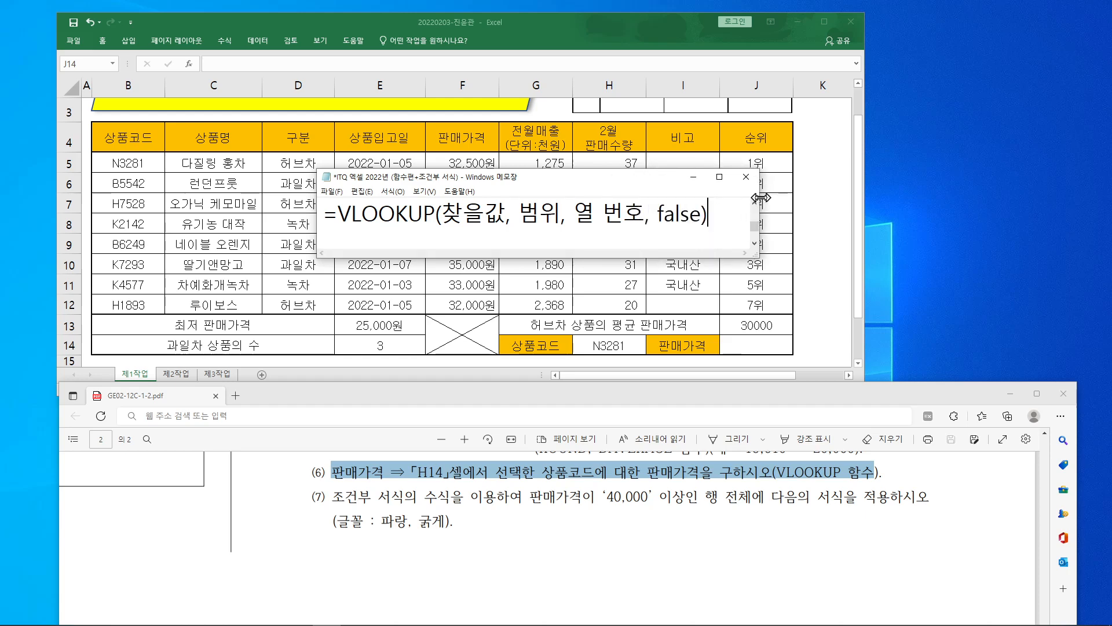
pyautogui.moveTo(624, 184); pyautogui.dragTo(383, 512)
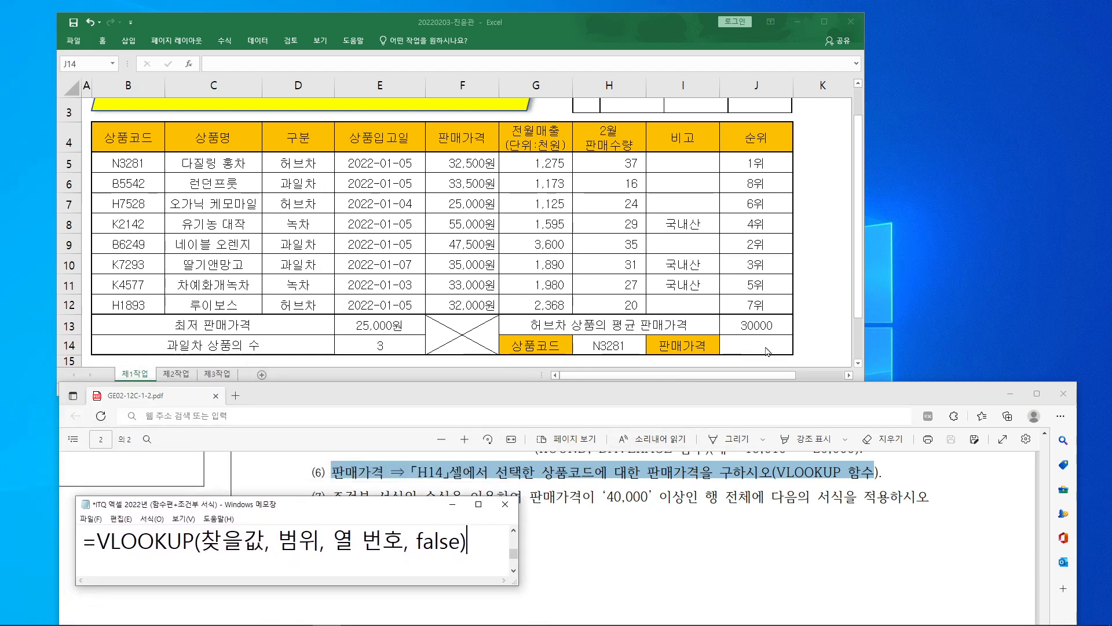
# Start a VLOOKUP formula in cell J14 and open its function arguments dialog, moved clear of the table's main columns
pyautogui.click(768, 351)
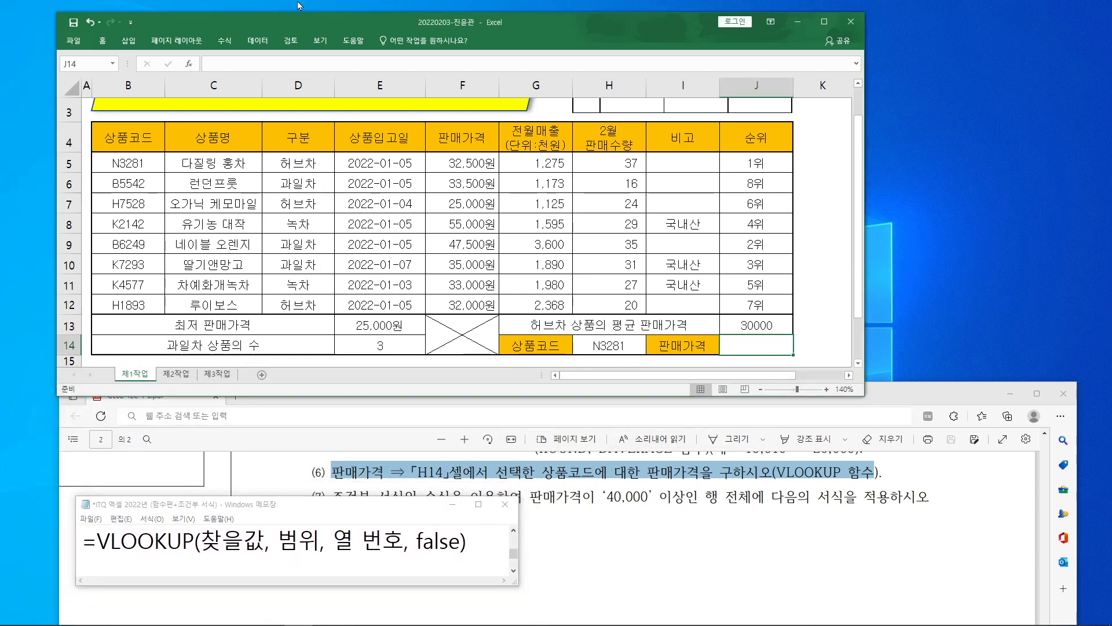
pyautogui.click(276, 63)
pyautogui.write('=vl')
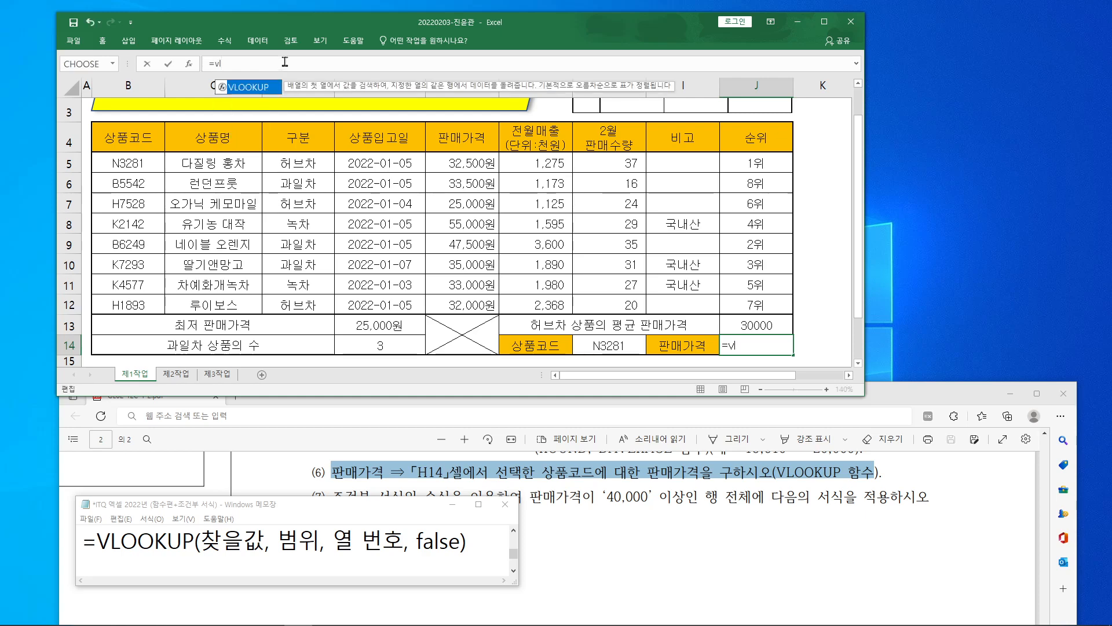
pyautogui.doubleClick(242, 88)
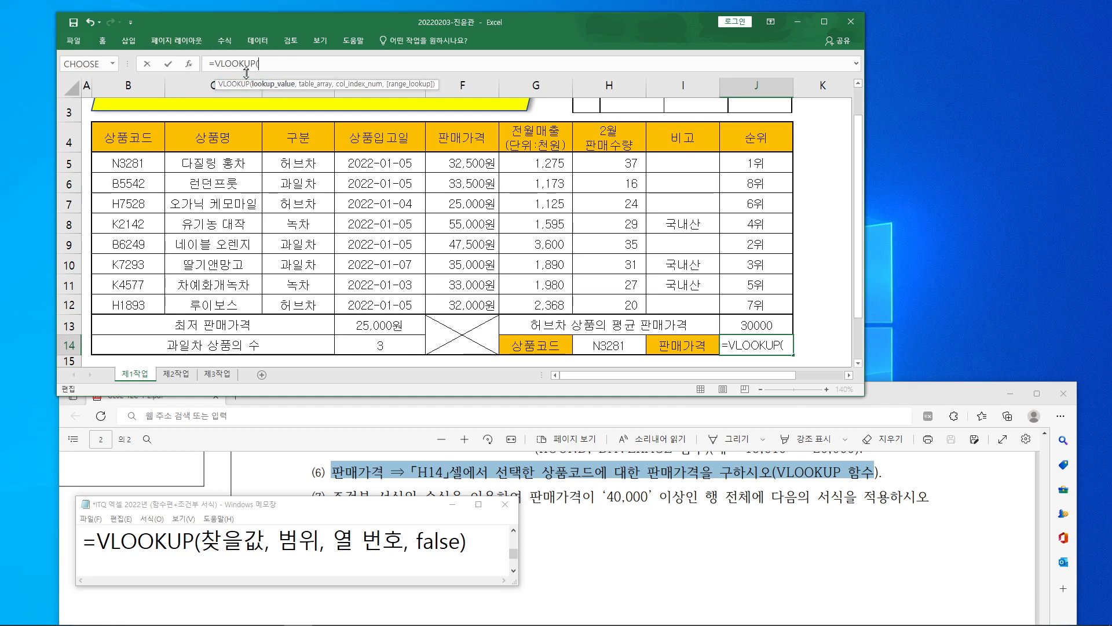
pyautogui.click(188, 63)
pyautogui.moveTo(329, 80); pyautogui.dragTo(834, 114)
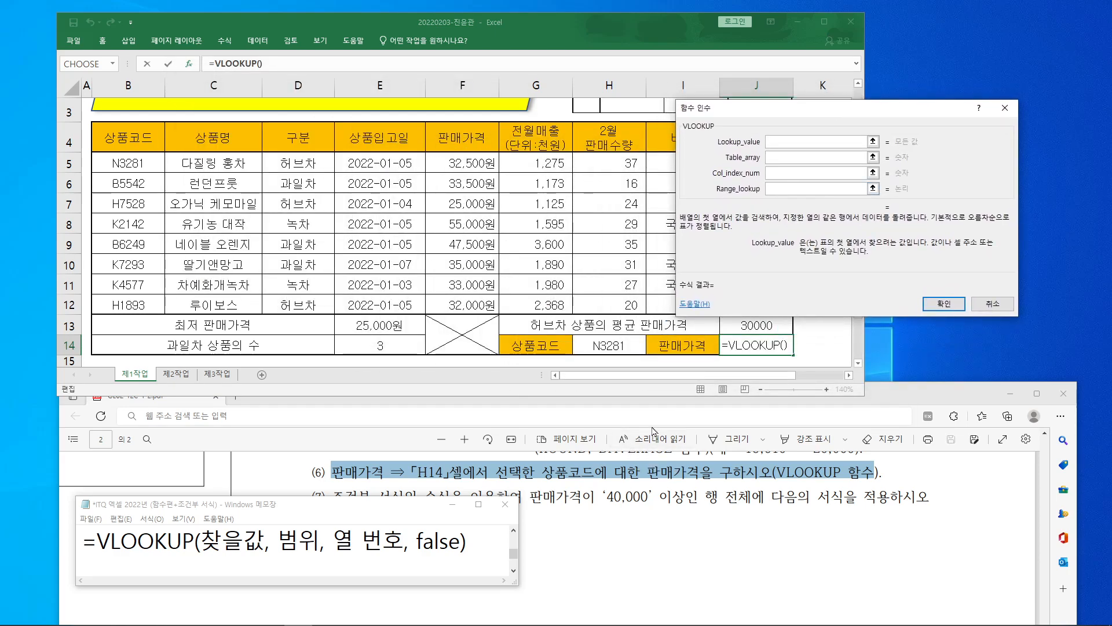
# Set the Lookup_value argument to cell H14, the selected 상품코드
pyautogui.moveTo(412, 452); pyautogui.dragTo(528, 486)
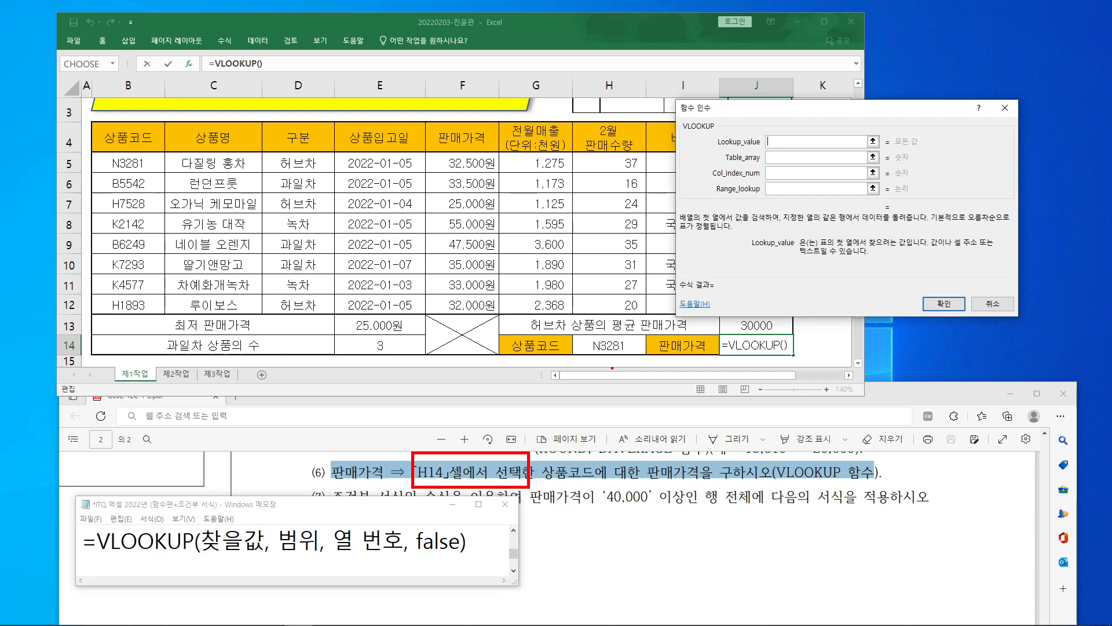
pyautogui.moveTo(606, 360)
pyautogui.mouseDown()
pyautogui.moveTo(611, 326)
pyautogui.moveTo(609, 369)
pyautogui.mouseUp()
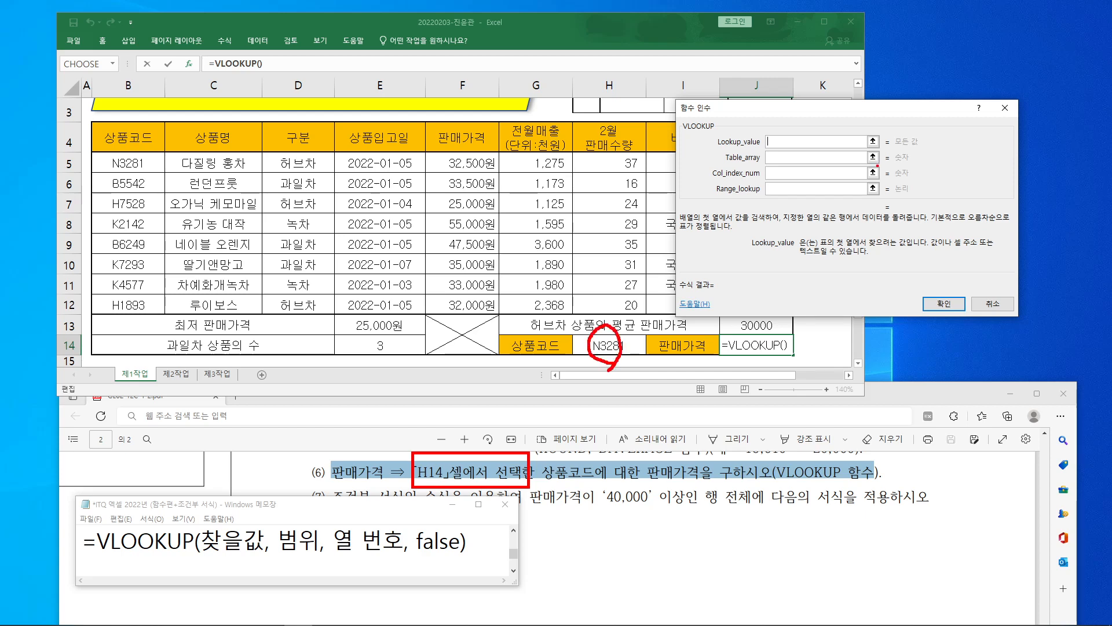
pyautogui.moveTo(774, 133); pyautogui.dragTo(798, 134)
pyautogui.moveTo(250, 542)
pyautogui.mouseDown()
pyautogui.moveTo(198, 547)
pyautogui.moveTo(233, 570)
pyautogui.mouseUp()
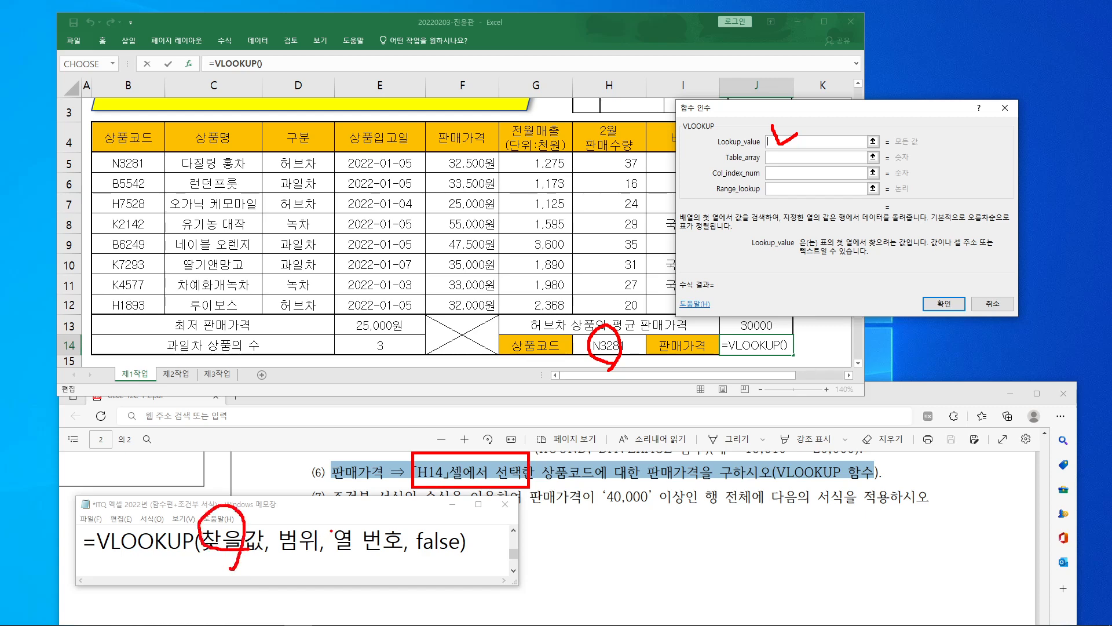
pyautogui.press('Escape')
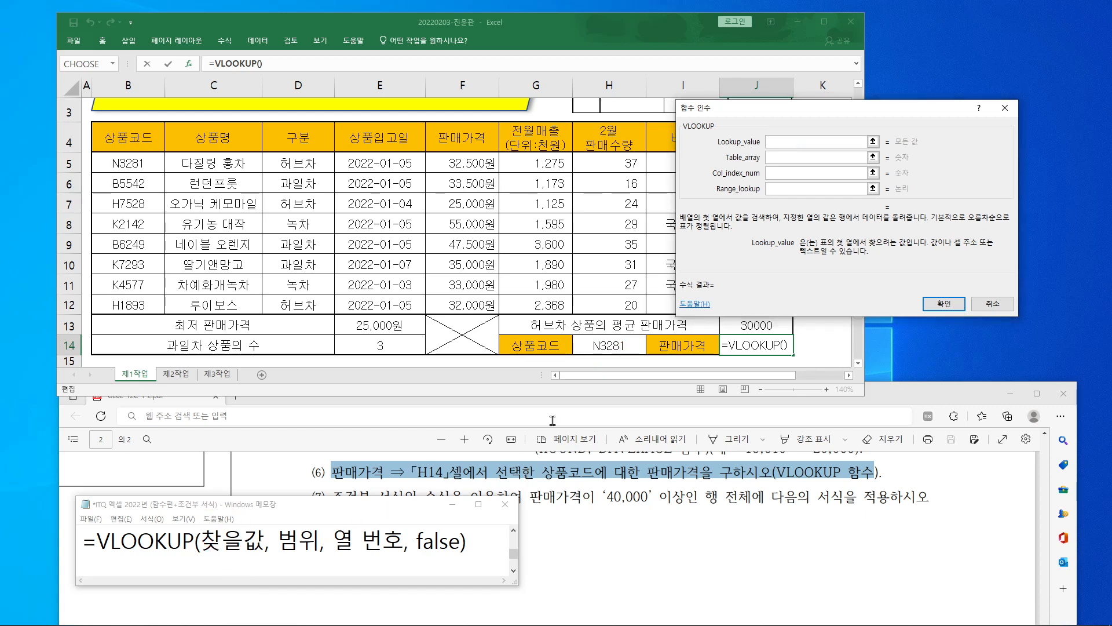
pyautogui.click(624, 347)
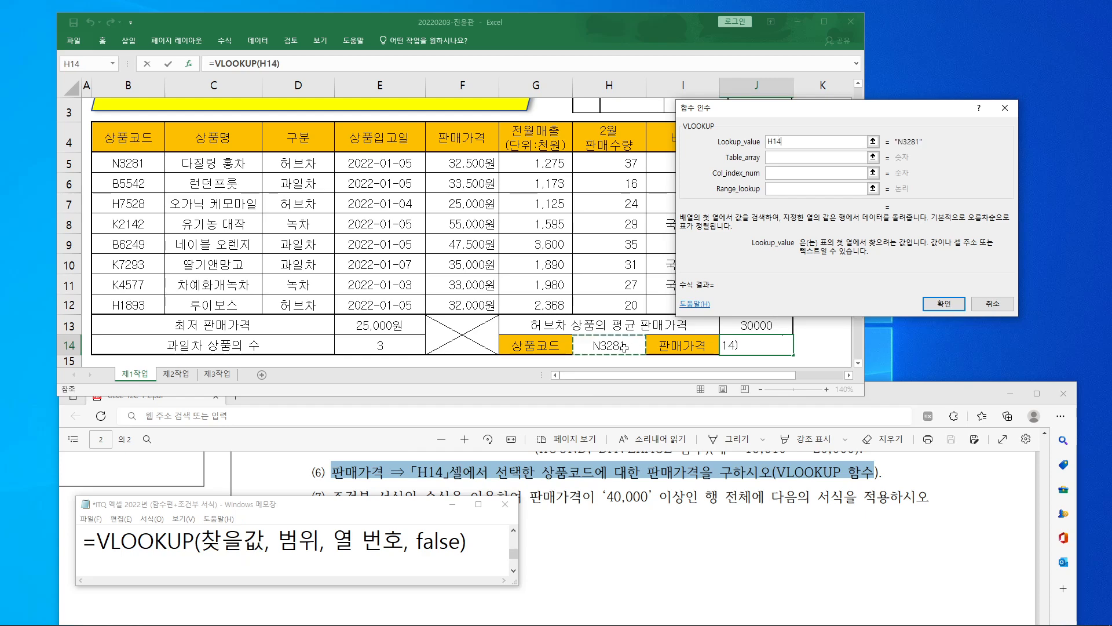
# Set the Table_array argument to the range B5:H12, starting from the 상품코드 column
pyautogui.click(789, 157)
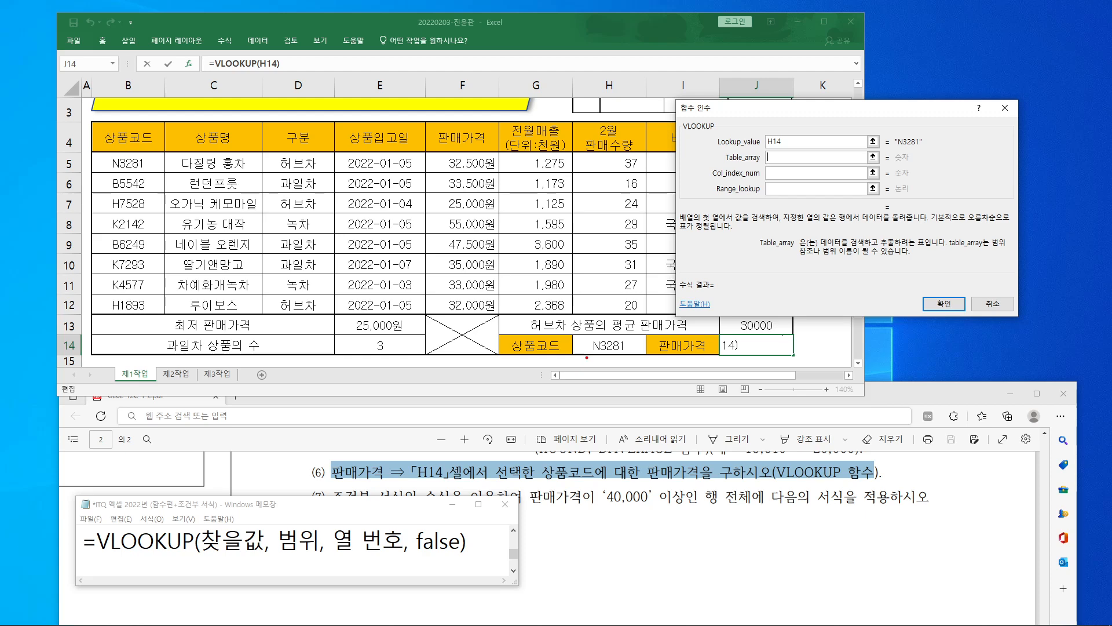
pyautogui.moveTo(605, 355)
pyautogui.mouseDown()
pyautogui.moveTo(626, 339)
pyautogui.moveTo(608, 360)
pyautogui.mouseUp()
pyautogui.moveTo(528, 331); pyautogui.dragTo(554, 336)
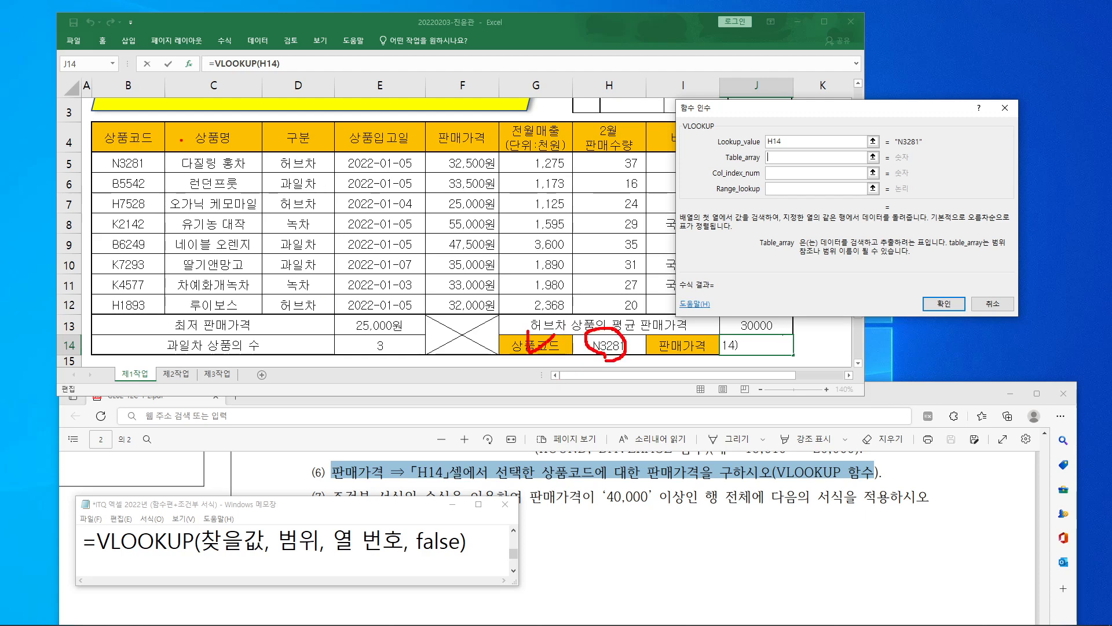
pyautogui.moveTo(126, 121); pyautogui.dragTo(160, 118)
pyautogui.moveTo(94, 154)
pyautogui.mouseDown()
pyautogui.moveTo(646, 287)
pyautogui.moveTo(643, 311)
pyautogui.mouseUp()
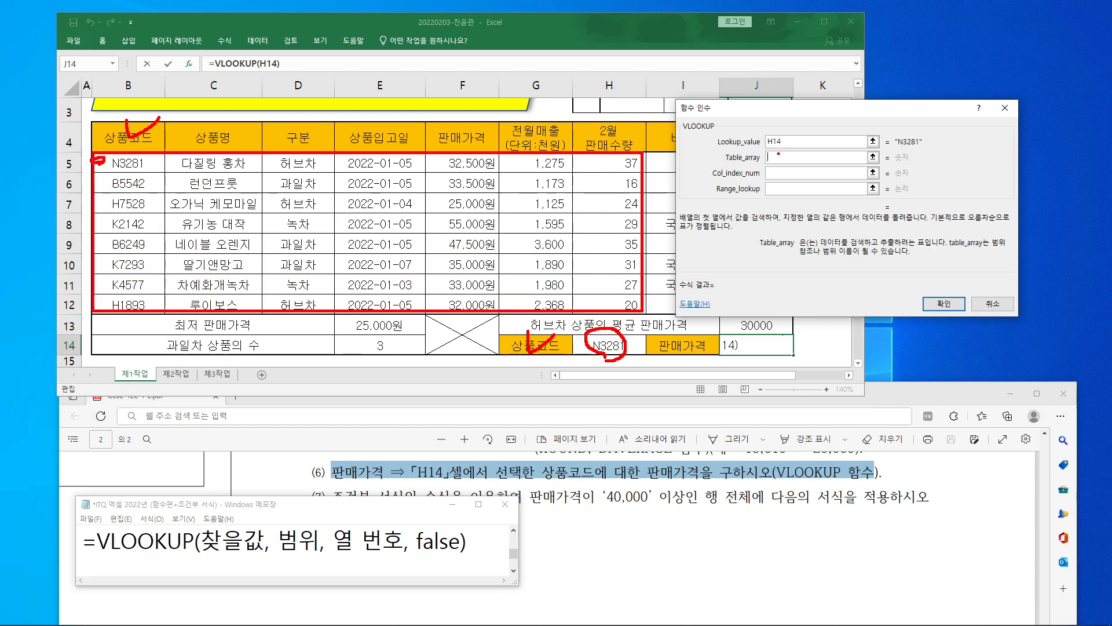
pyautogui.moveTo(782, 147); pyautogui.dragTo(814, 137)
pyautogui.moveTo(292, 553)
pyautogui.mouseDown()
pyautogui.moveTo(283, 522)
pyautogui.moveTo(299, 560)
pyautogui.mouseUp()
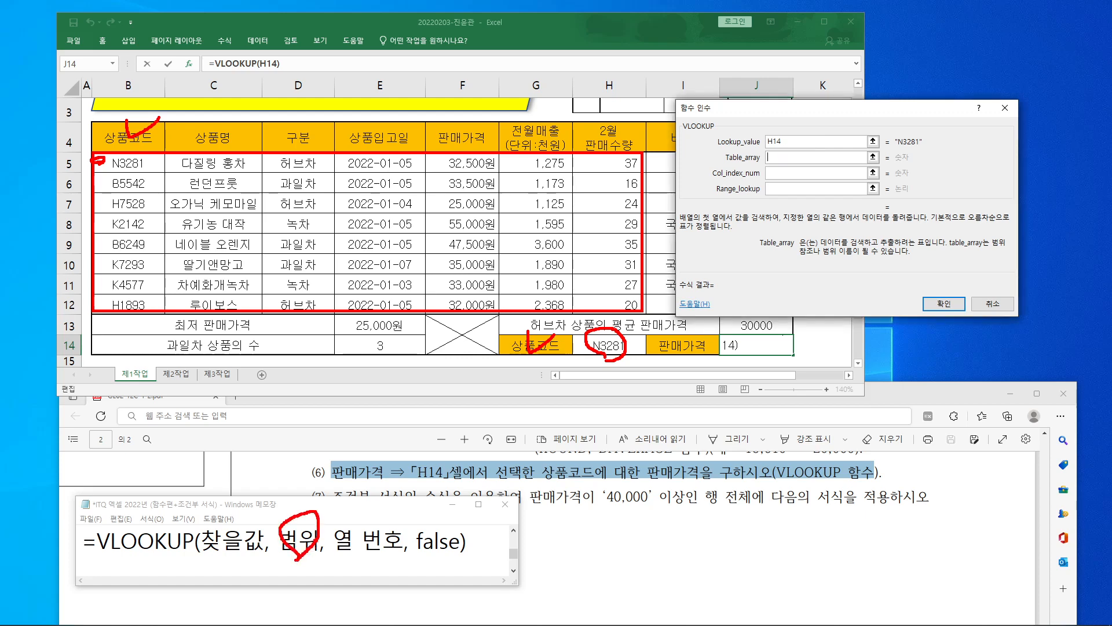
pyautogui.press('Escape')
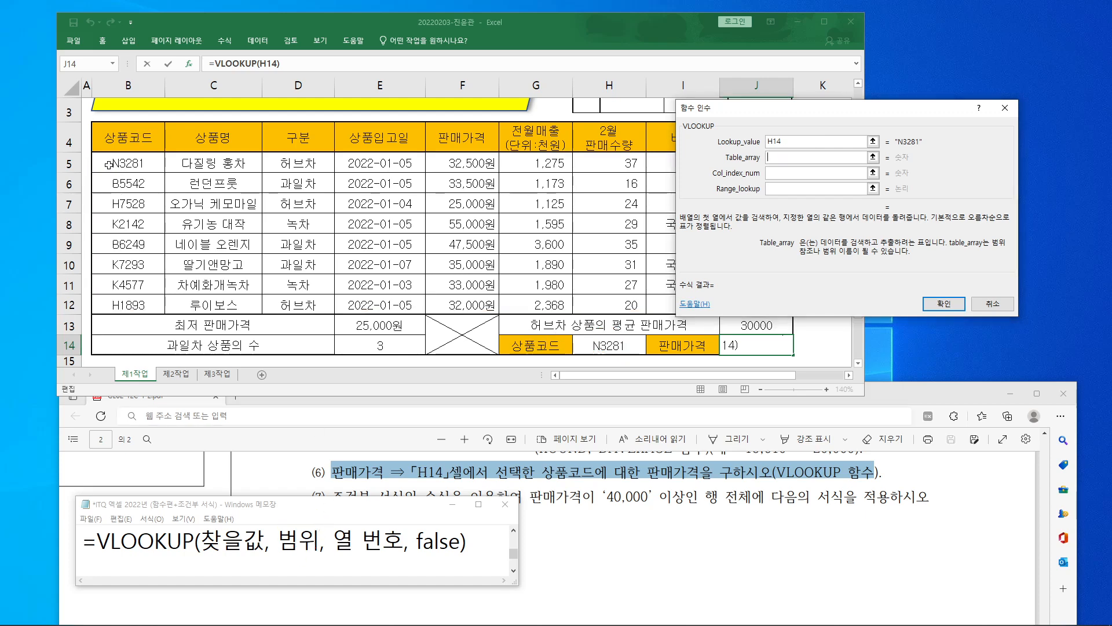
pyautogui.moveTo(105, 164); pyautogui.dragTo(596, 308)
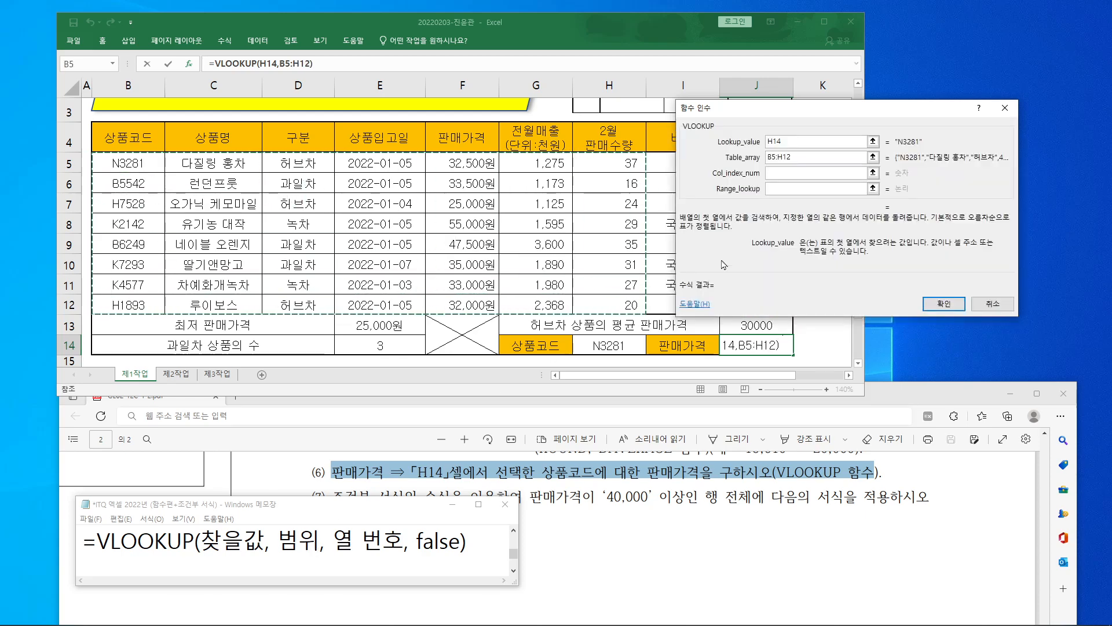
# Set the Col_index_num argument to 5 for the 판매가격 column
pyautogui.click(781, 174)
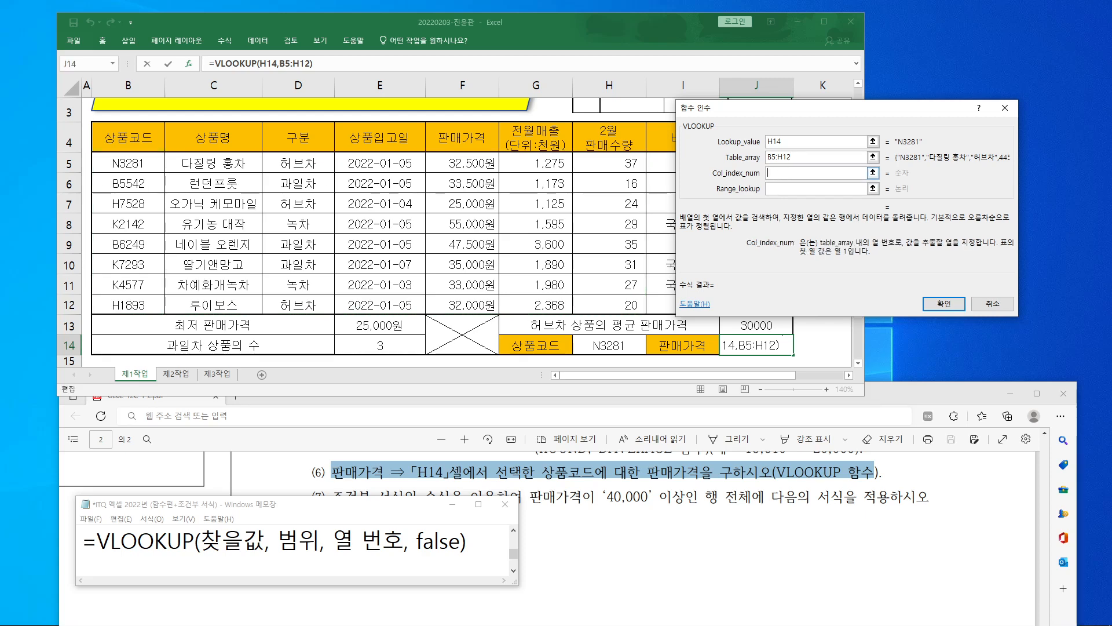
pyautogui.moveTo(90, 152)
pyautogui.mouseDown()
pyautogui.moveTo(344, 202)
pyautogui.moveTo(647, 315)
pyautogui.mouseUp()
pyautogui.moveTo(693, 486)
pyautogui.mouseDown()
pyautogui.moveTo(645, 487)
pyautogui.moveTo(708, 480)
pyautogui.mouseUp()
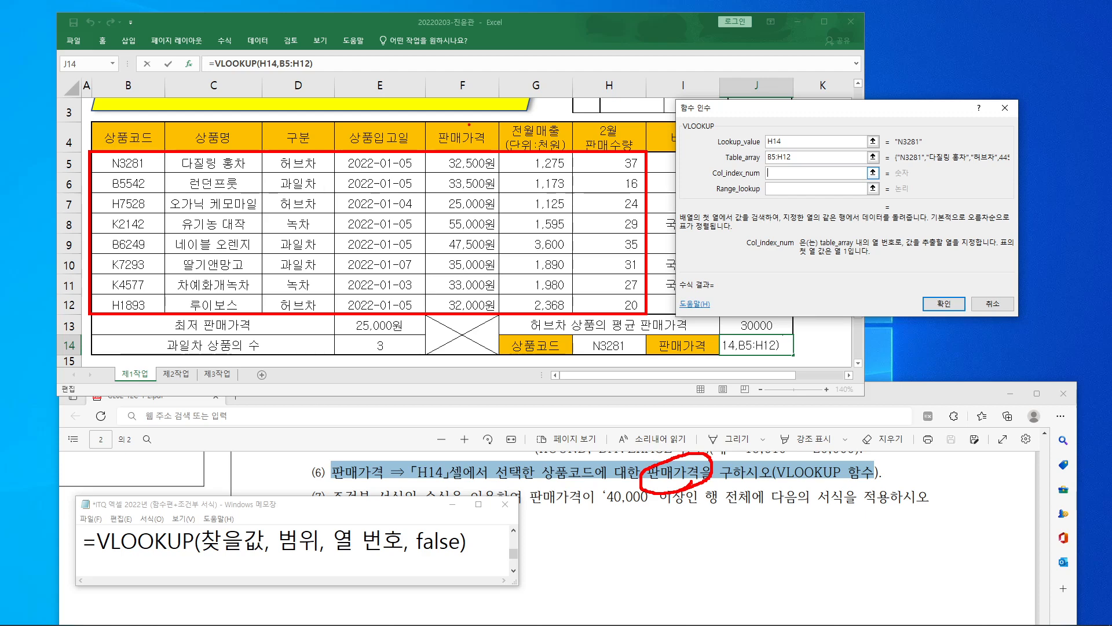
pyautogui.moveTo(456, 115)
pyautogui.mouseDown()
pyautogui.moveTo(463, 143)
pyautogui.moveTo(497, 104)
pyautogui.mouseUp()
pyautogui.moveTo(138, 172); pyautogui.dragTo(129, 287)
pyautogui.moveTo(198, 264)
pyautogui.mouseDown()
pyautogui.moveTo(200, 289)
pyautogui.moveTo(230, 293)
pyautogui.mouseUp()
pyautogui.moveTo(287, 226)
pyautogui.mouseDown()
pyautogui.moveTo(302, 240)
pyautogui.moveTo(274, 250)
pyautogui.mouseUp()
pyautogui.moveTo(369, 195)
pyautogui.mouseDown()
pyautogui.moveTo(361, 209)
pyautogui.moveTo(400, 219)
pyautogui.mouseUp()
pyautogui.moveTo(381, 197); pyautogui.dragTo(383, 235)
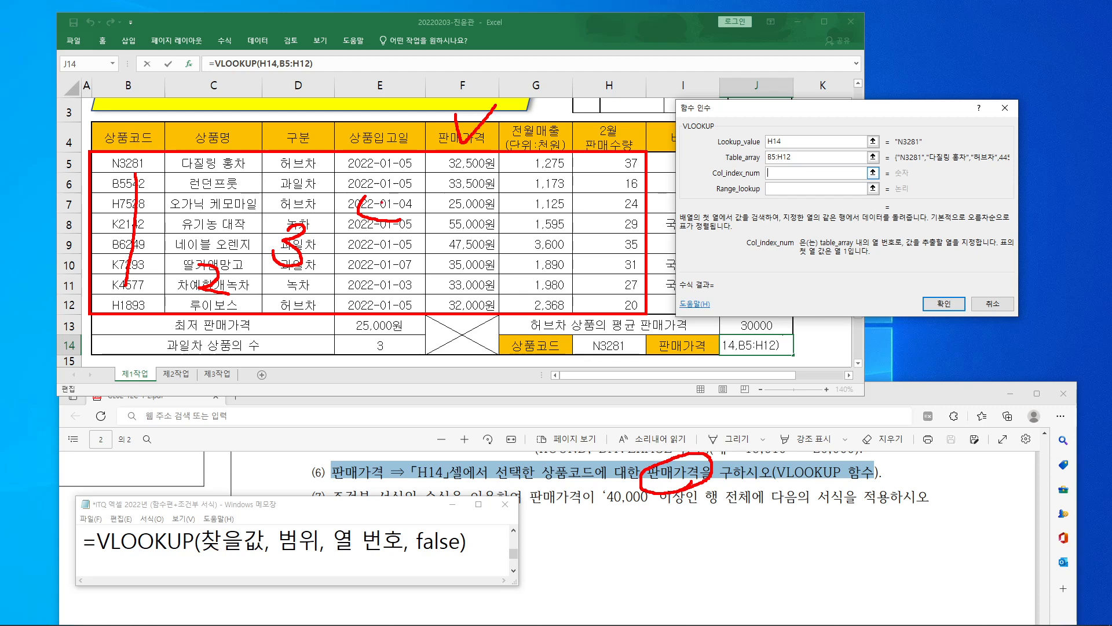
pyautogui.moveTo(467, 160)
pyautogui.mouseDown()
pyautogui.moveTo(488, 190)
pyautogui.moveTo(461, 203)
pyautogui.moveTo(488, 157)
pyautogui.mouseUp()
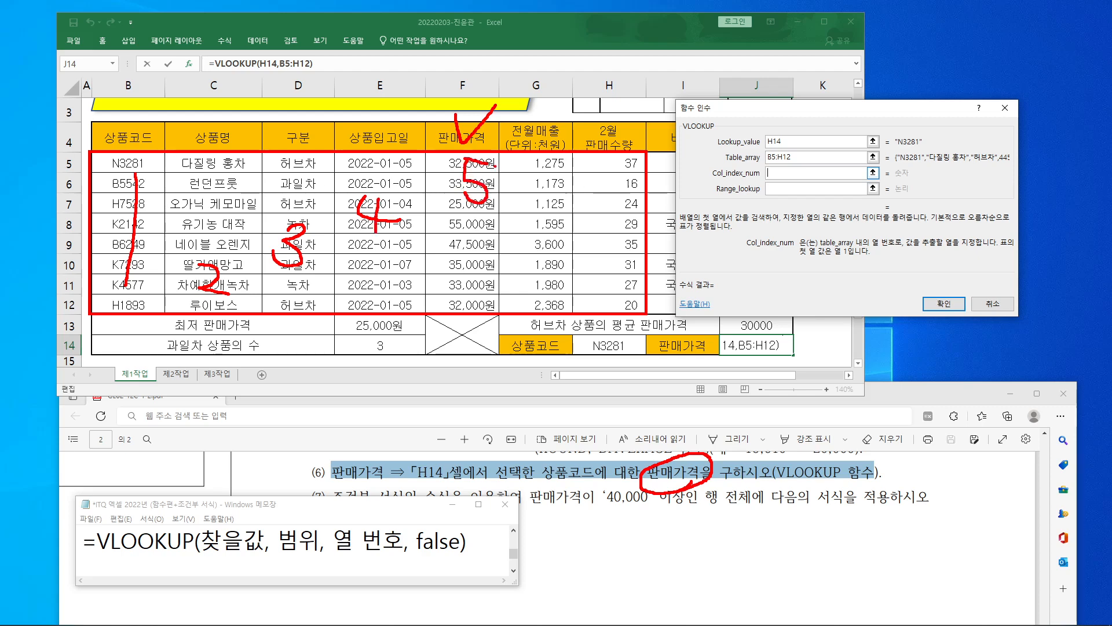
pyautogui.moveTo(786, 163)
pyautogui.mouseDown()
pyautogui.moveTo(791, 171)
pyautogui.moveTo(799, 158)
pyautogui.mouseUp()
pyautogui.press('Escape')
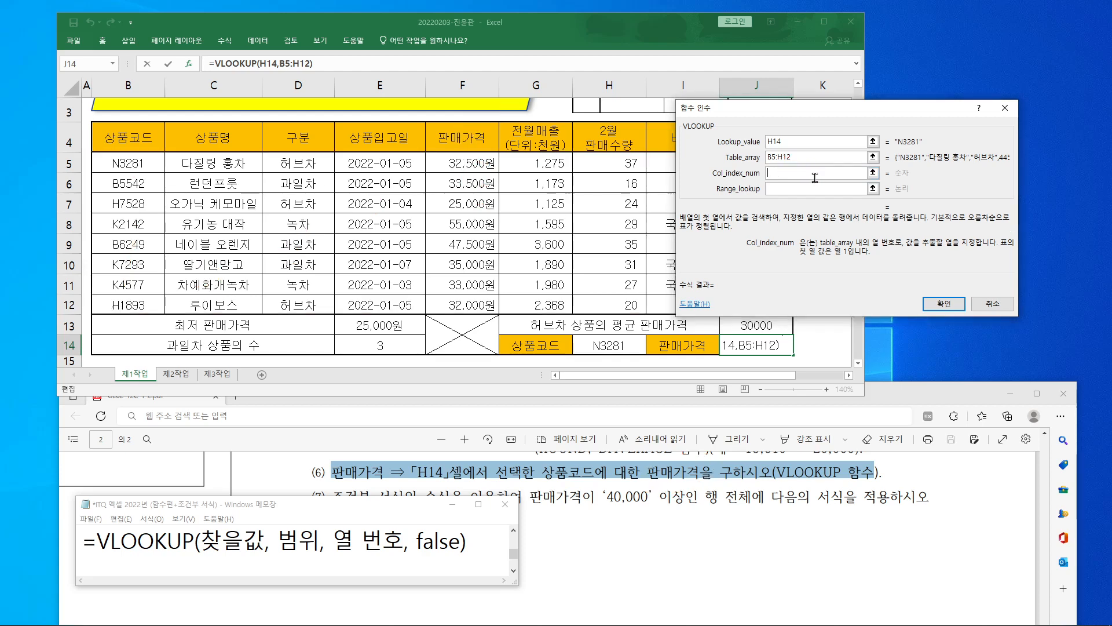
pyautogui.write('5')
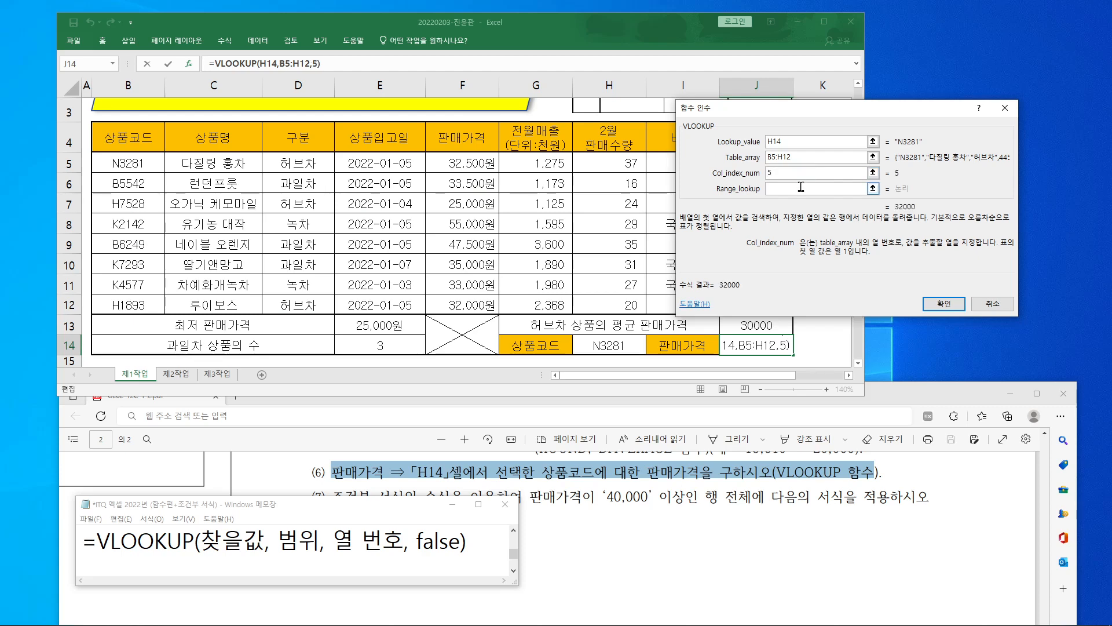
# Set the Range_lookup argument to false for an exact match and enter the VLOOKUP formula in J14
pyautogui.click(802, 188)
pyautogui.hotkey('ctrl', '2')
pyautogui.moveTo(797, 228); pyautogui.dragTo(1018, 261)
pyautogui.moveTo(851, 231); pyautogui.dragTo(865, 217)
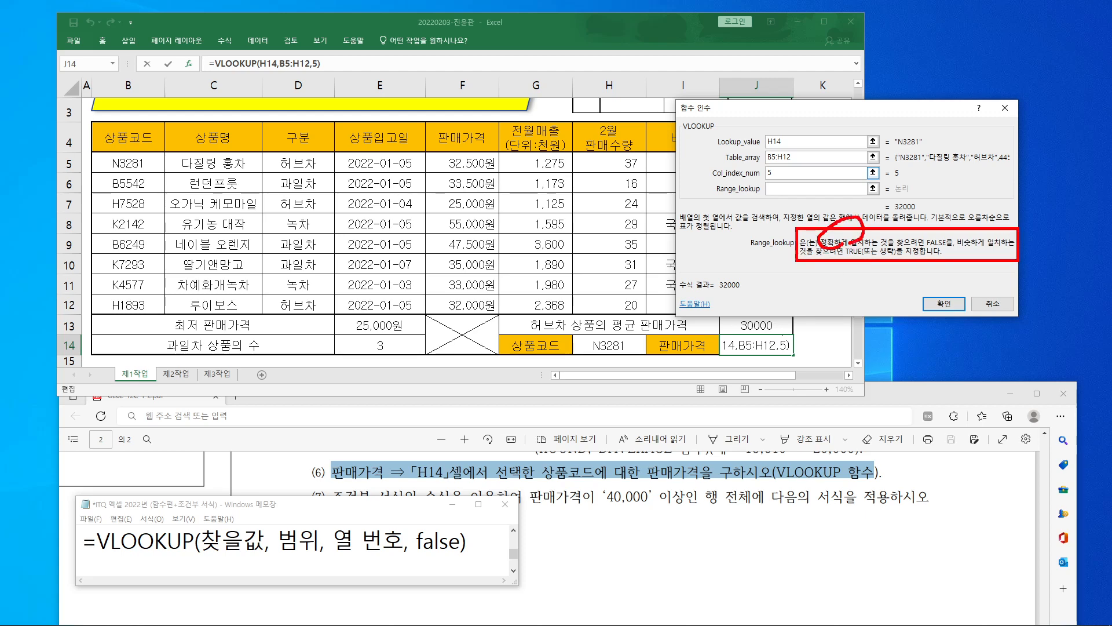
pyautogui.moveTo(924, 247); pyautogui.dragTo(946, 231)
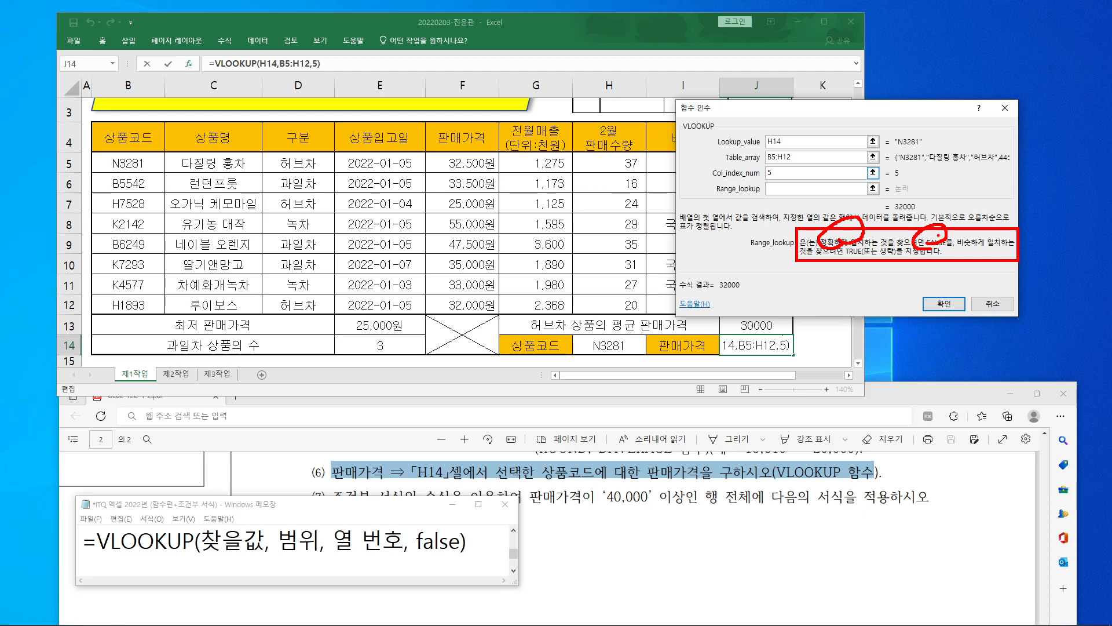
pyautogui.moveTo(777, 178)
pyautogui.mouseDown()
pyautogui.moveTo(782, 187)
pyautogui.moveTo(800, 166)
pyautogui.mouseUp()
pyautogui.moveTo(931, 209)
pyautogui.mouseDown()
pyautogui.moveTo(960, 205)
pyautogui.moveTo(964, 186)
pyautogui.mouseUp()
pyautogui.press('Escape')
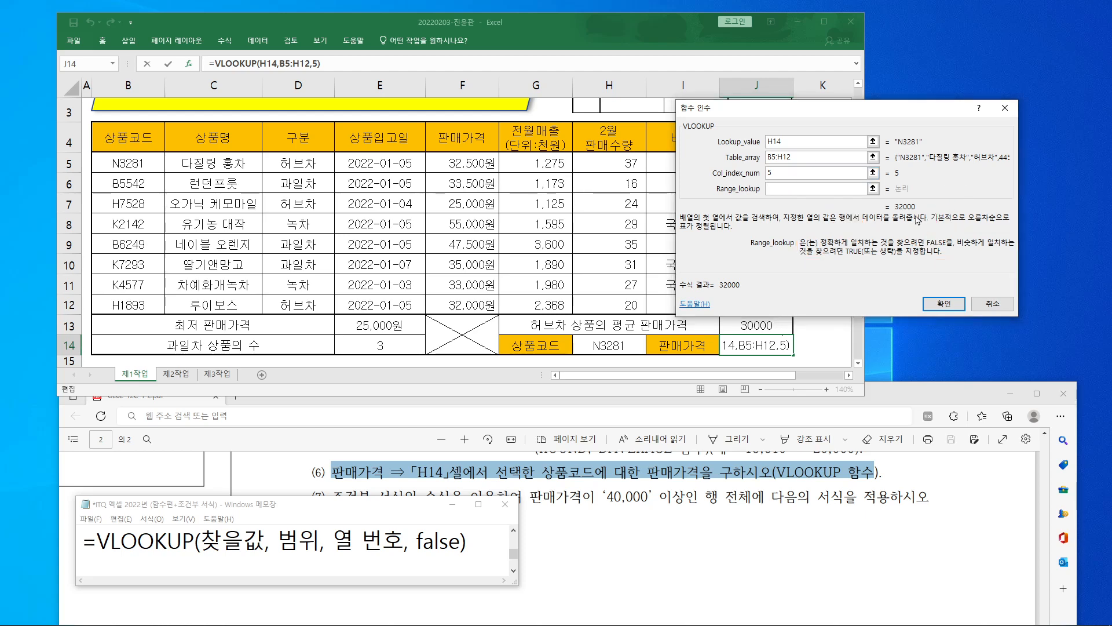
pyautogui.write('false')
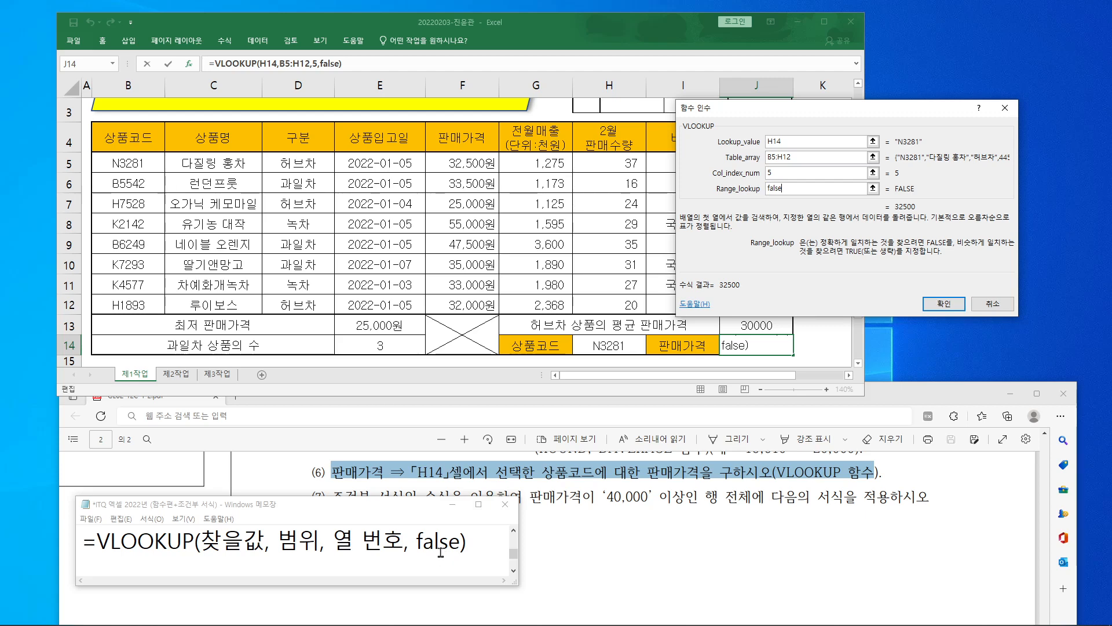
pyautogui.click(939, 306)
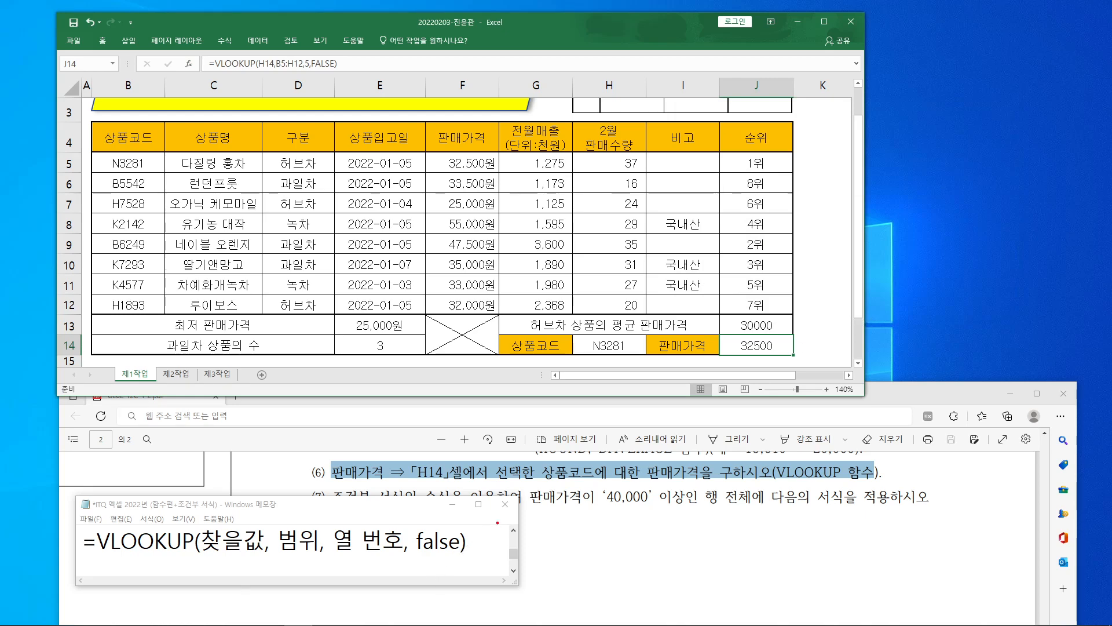
pyautogui.moveTo(581, 480)
pyautogui.mouseDown()
pyautogui.moveTo(535, 458)
pyautogui.moveTo(566, 485)
pyautogui.mouseUp()
pyautogui.moveTo(687, 473)
pyautogui.mouseDown()
pyautogui.moveTo(674, 448)
pyautogui.moveTo(683, 476)
pyautogui.mouseUp()
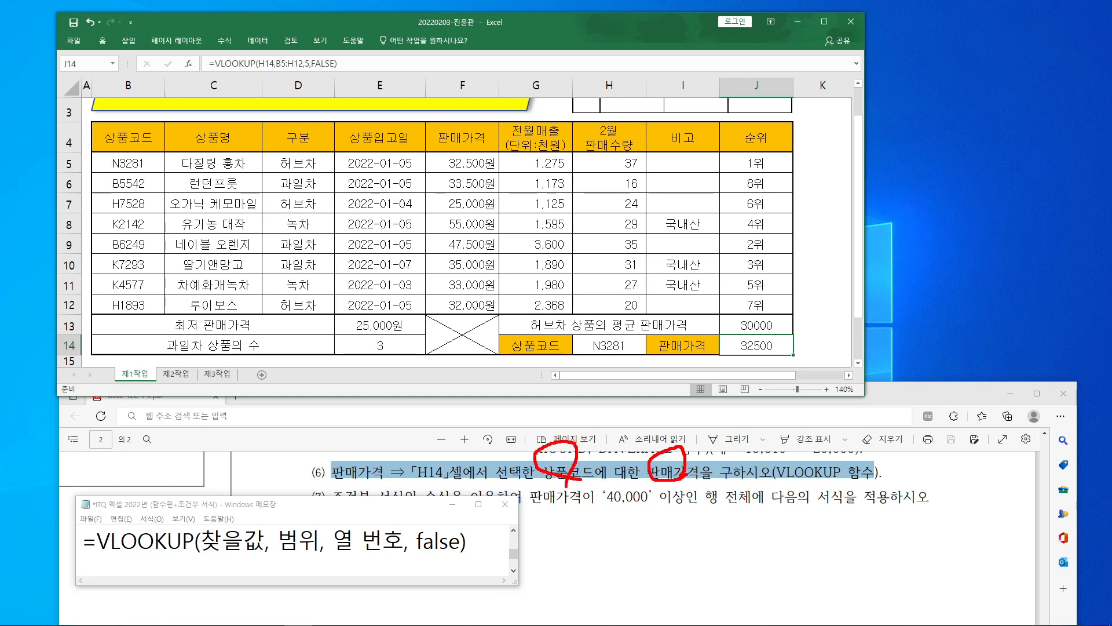
pyautogui.moveTo(86, 515); pyautogui.dragTo(479, 571)
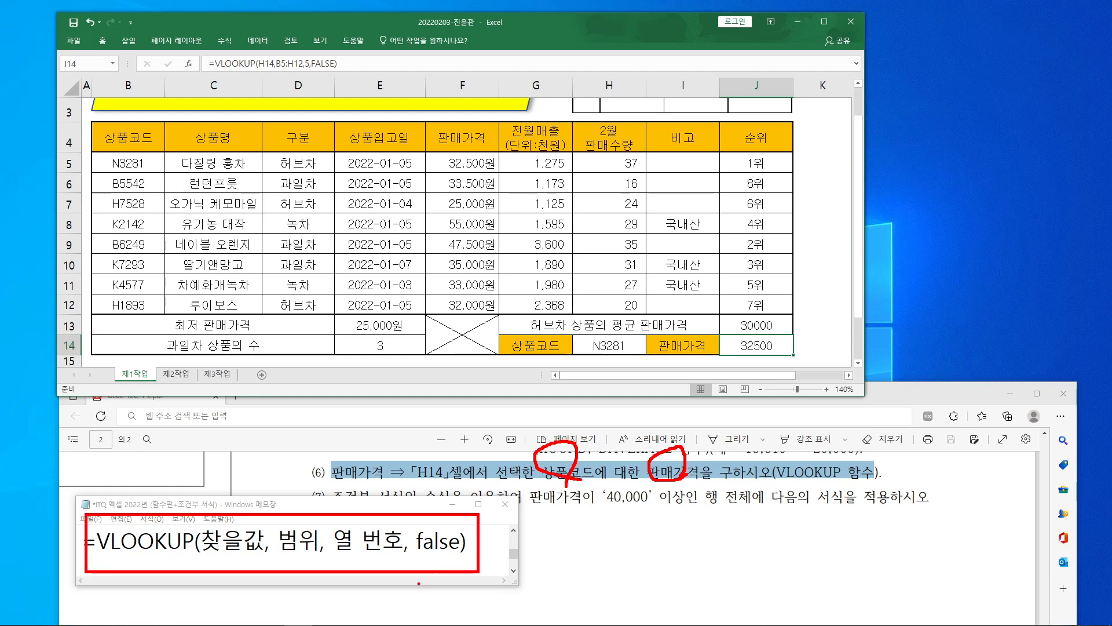
pyautogui.moveTo(231, 474)
pyautogui.mouseDown()
pyautogui.moveTo(241, 532)
pyautogui.moveTo(284, 486)
pyautogui.mouseUp()
pyautogui.moveTo(610, 362)
pyautogui.mouseDown()
pyautogui.moveTo(603, 311)
pyautogui.moveTo(619, 364)
pyautogui.mouseUp()
pyautogui.moveTo(608, 316); pyautogui.dragTo(606, 334)
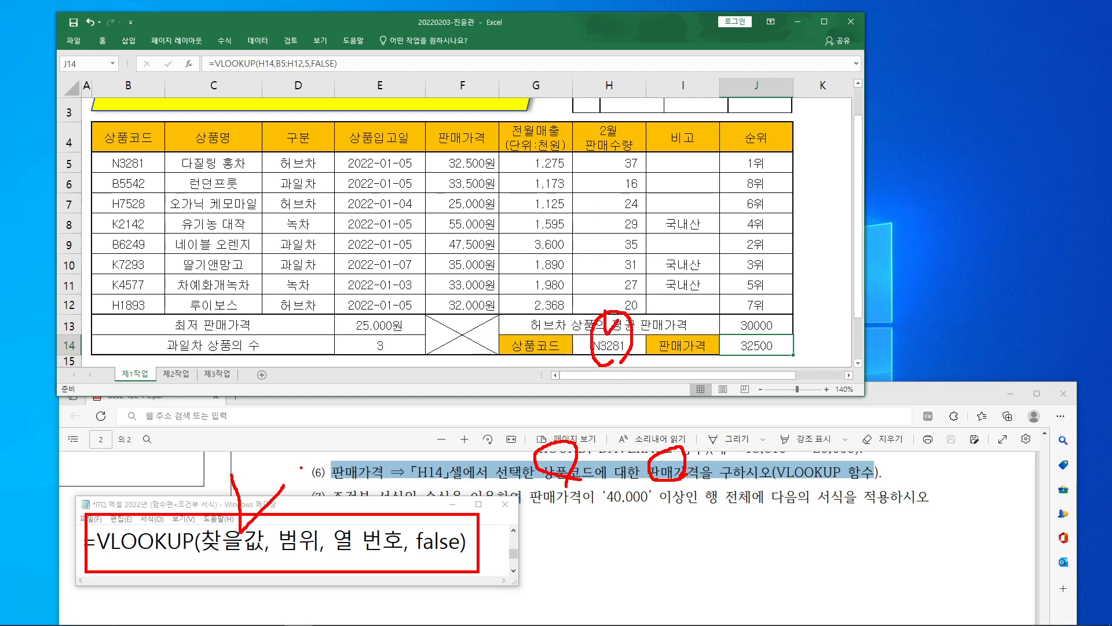
pyautogui.moveTo(295, 493); pyautogui.dragTo(323, 500)
pyautogui.moveTo(94, 151); pyautogui.dragTo(642, 316)
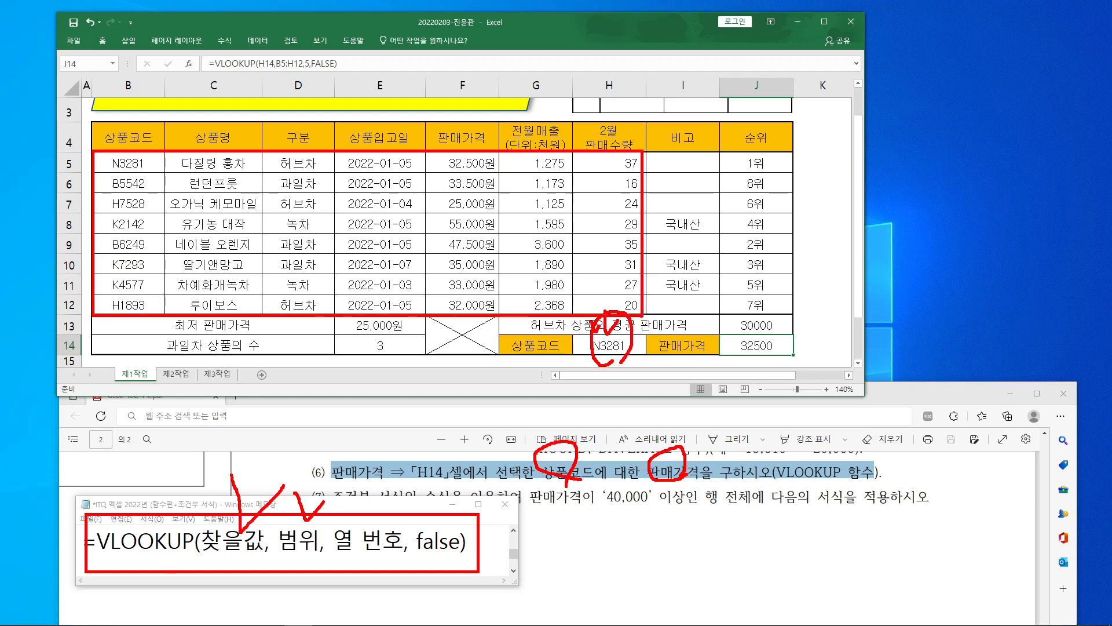
pyautogui.moveTo(670, 424)
pyautogui.mouseDown()
pyautogui.moveTo(654, 453)
pyautogui.moveTo(721, 443)
pyautogui.mouseUp()
pyautogui.moveTo(439, 114); pyautogui.dragTo(491, 107)
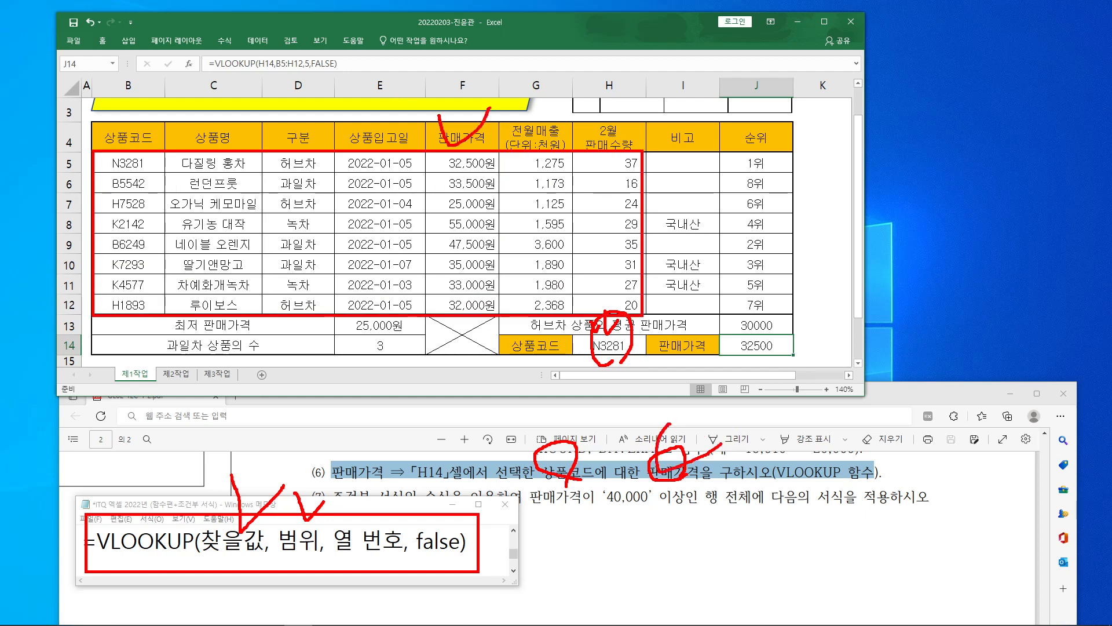
pyautogui.moveTo(148, 125)
pyautogui.mouseDown()
pyautogui.moveTo(144, 149)
pyautogui.moveTo(155, 136)
pyautogui.mouseUp()
pyautogui.moveTo(209, 131); pyautogui.dragTo(214, 155)
pyautogui.moveTo(275, 122); pyautogui.dragTo(287, 148)
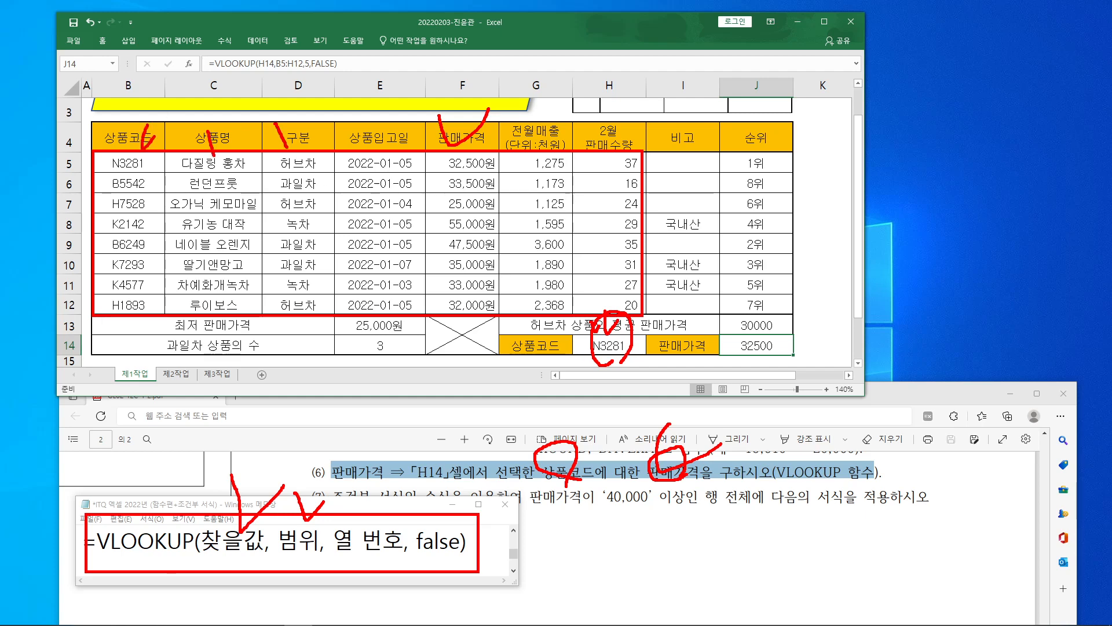
pyautogui.moveTo(437, 137); pyautogui.dragTo(446, 157)
pyautogui.moveTo(359, 503); pyautogui.dragTo(380, 502)
pyautogui.moveTo(441, 563)
pyautogui.mouseDown()
pyautogui.moveTo(464, 532)
pyautogui.moveTo(457, 561)
pyautogui.mouseUp()
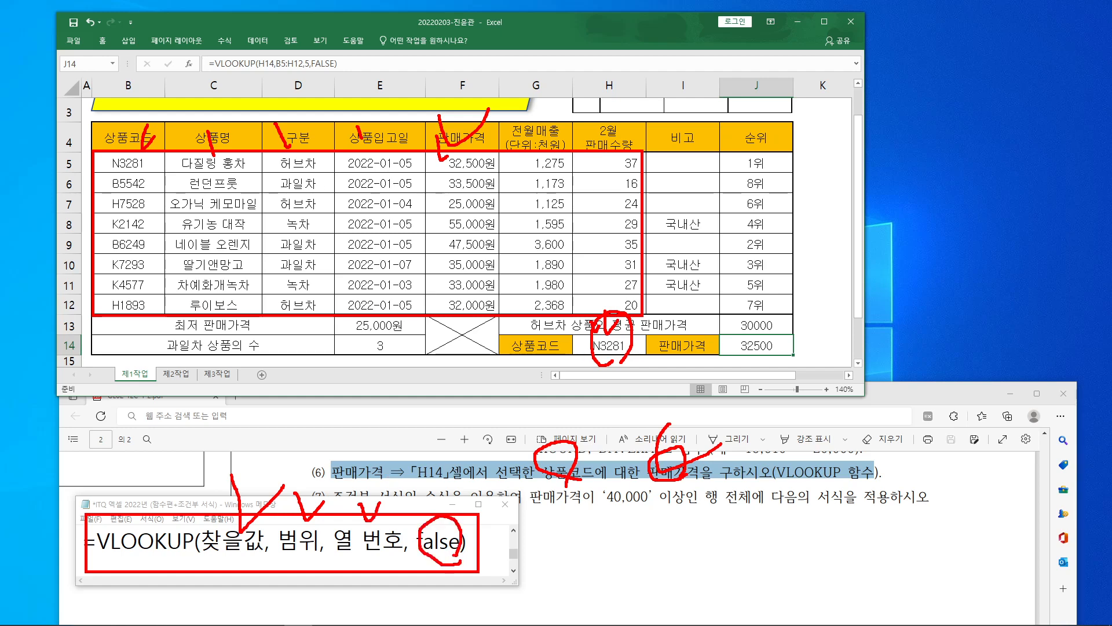
pyautogui.press('Escape')
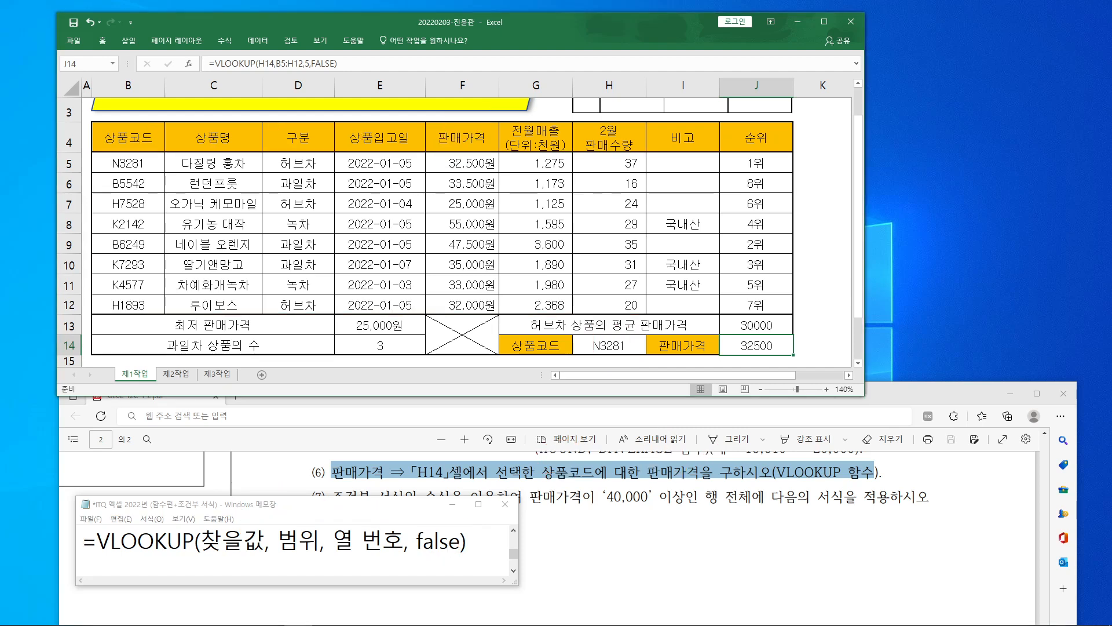
pyautogui.moveTo(271, 74); pyautogui.dragTo(258, 60)
pyautogui.moveTo(322, 75)
pyautogui.mouseDown()
pyautogui.moveTo(315, 61)
pyautogui.moveTo(324, 78)
pyautogui.mouseUp()
pyautogui.press('Escape')
pyautogui.moveTo(620, 363)
pyautogui.mouseDown()
pyautogui.moveTo(568, 343)
pyautogui.moveTo(636, 360)
pyautogui.mouseUp()
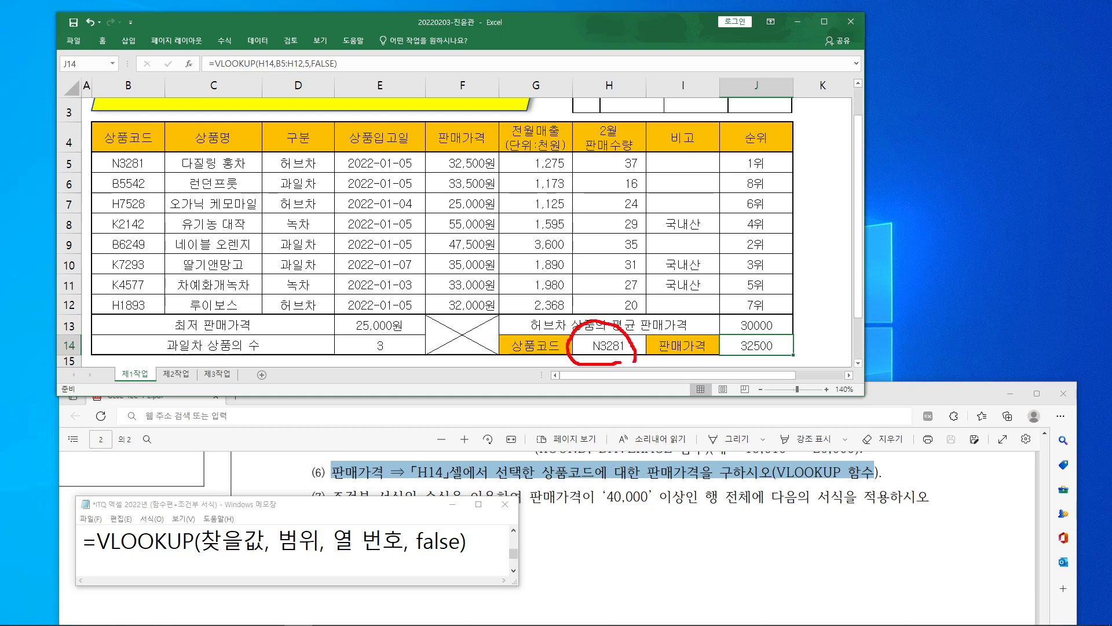
pyautogui.moveTo(764, 365)
pyautogui.mouseDown()
pyautogui.moveTo(784, 327)
pyautogui.moveTo(770, 367)
pyautogui.mouseUp()
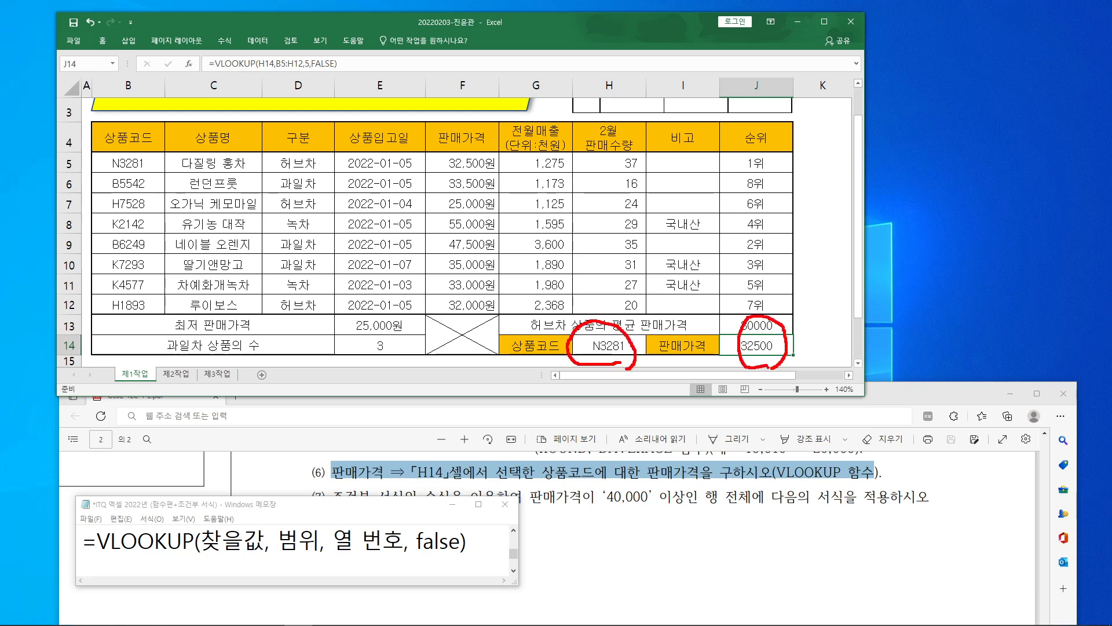
pyautogui.moveTo(146, 175)
pyautogui.mouseDown()
pyautogui.moveTo(108, 156)
pyautogui.moveTo(144, 168)
pyautogui.mouseUp()
pyautogui.moveTo(468, 173)
pyautogui.mouseDown()
pyautogui.moveTo(484, 153)
pyautogui.moveTo(467, 173)
pyautogui.mouseUp()
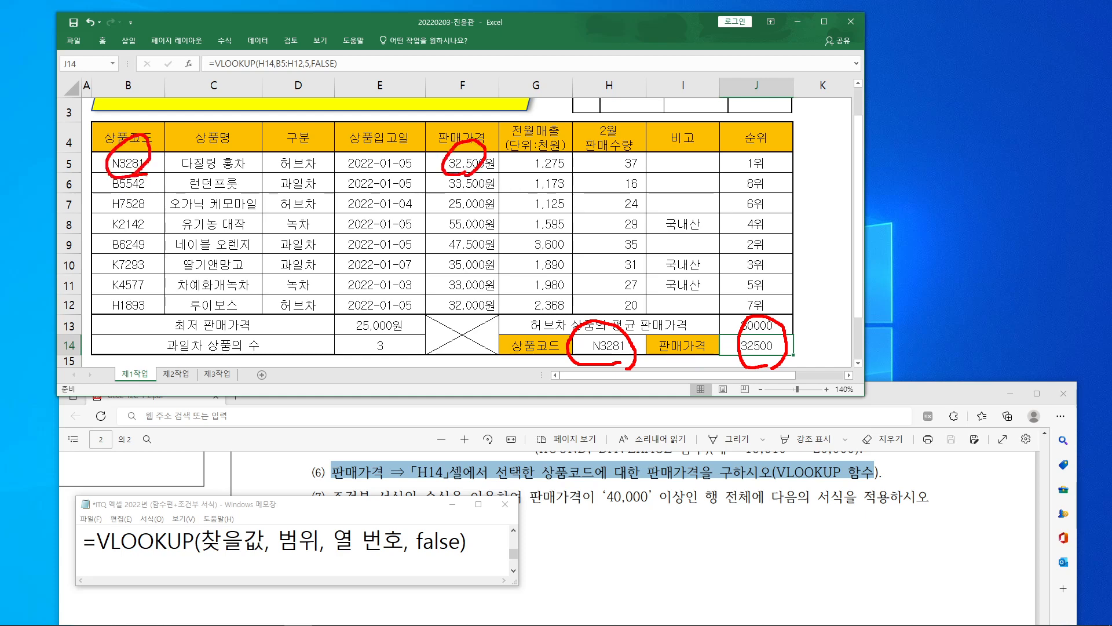
pyautogui.moveTo(144, 318)
pyautogui.mouseDown()
pyautogui.moveTo(105, 294)
pyautogui.moveTo(150, 315)
pyautogui.mouseUp()
pyautogui.moveTo(439, 288); pyautogui.dragTo(458, 299)
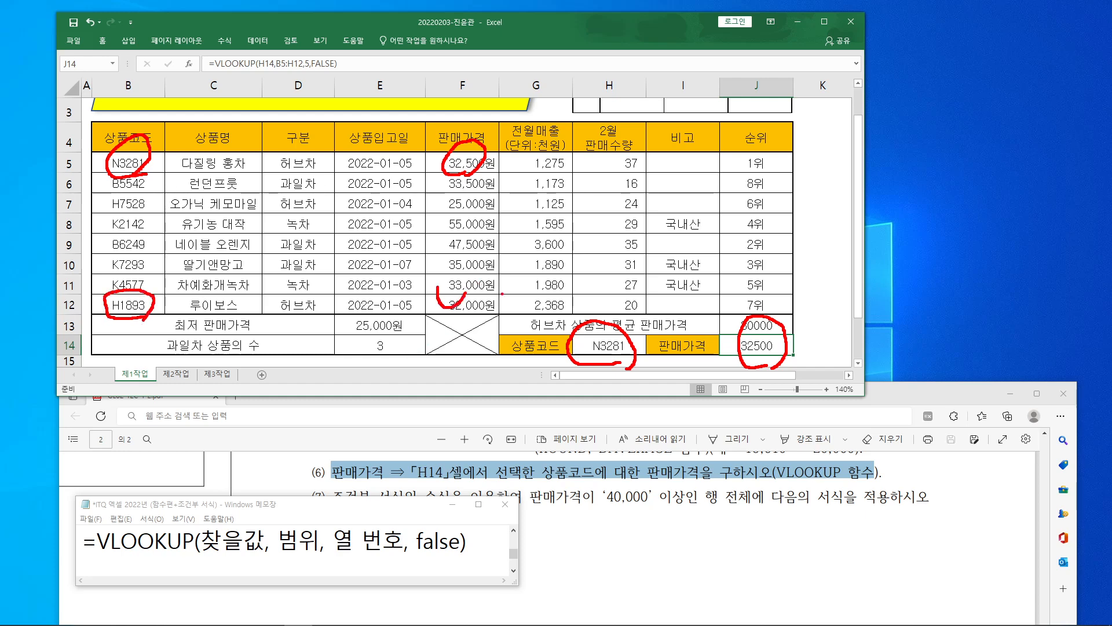
pyautogui.press('Escape')
# Test the VLOOKUP by choosing 상품코드 H1893 in cell H14, and set the cell back to N3281
pyautogui.click(637, 346)
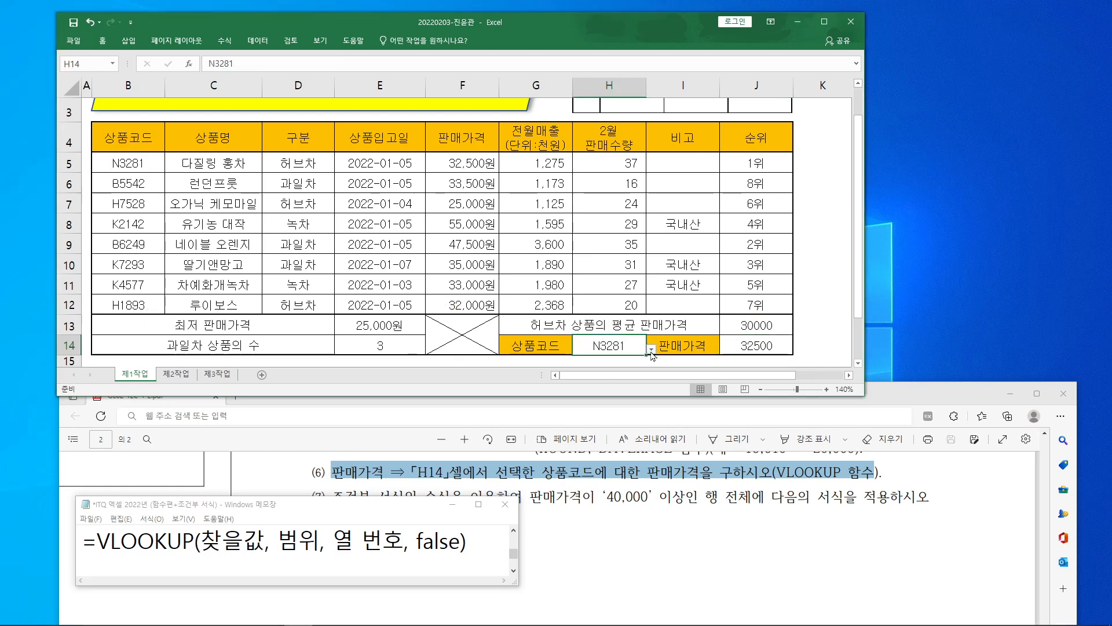
pyautogui.click(651, 349)
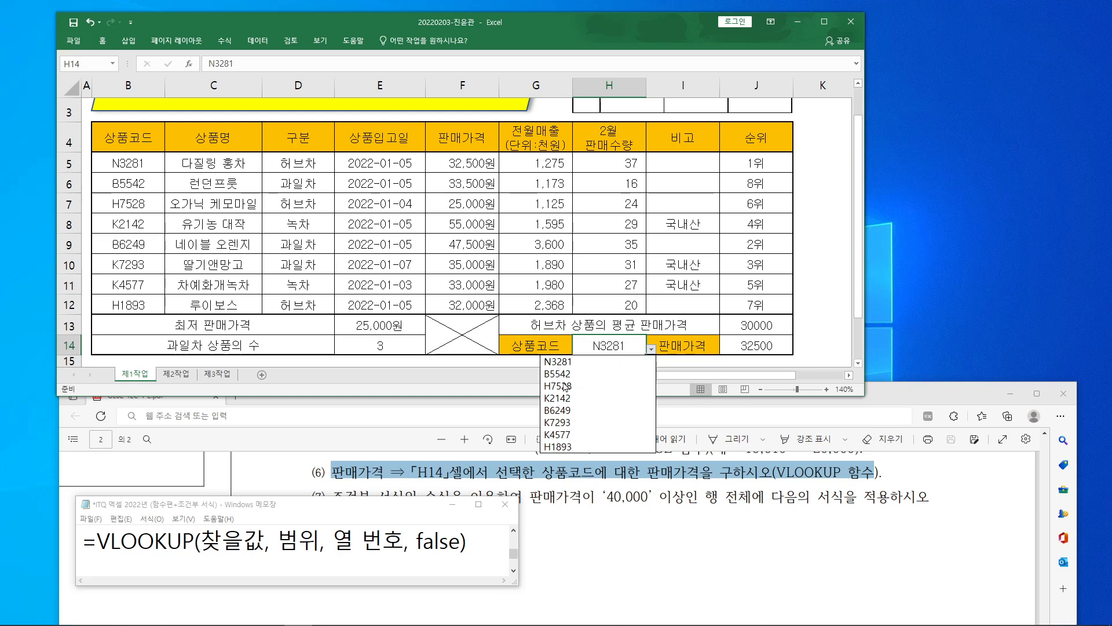
pyautogui.click(569, 447)
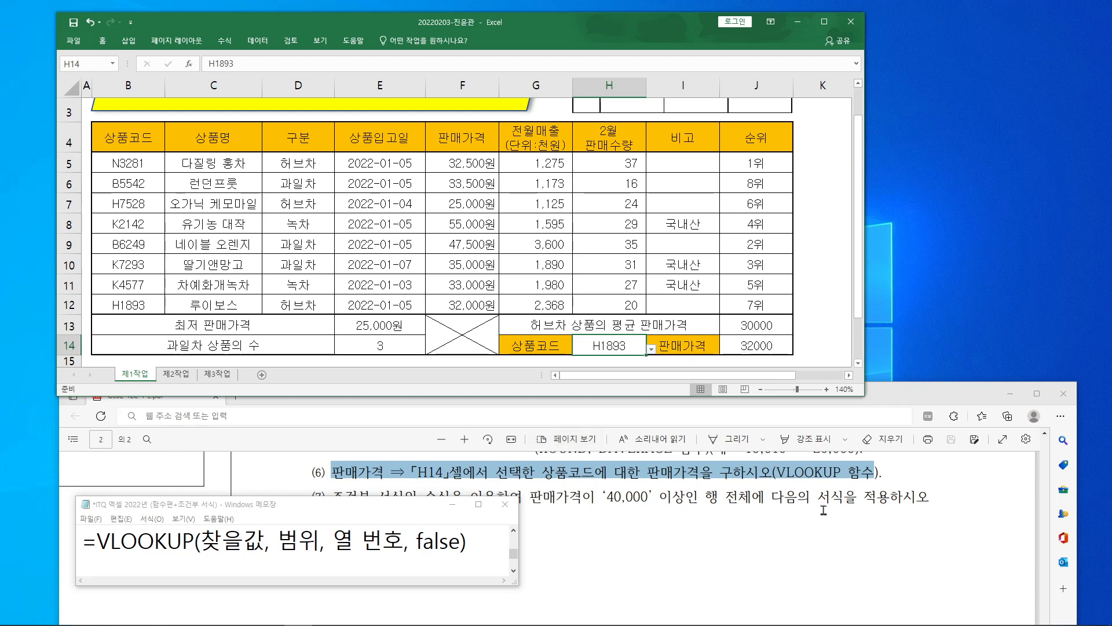
pyautogui.click(651, 351)
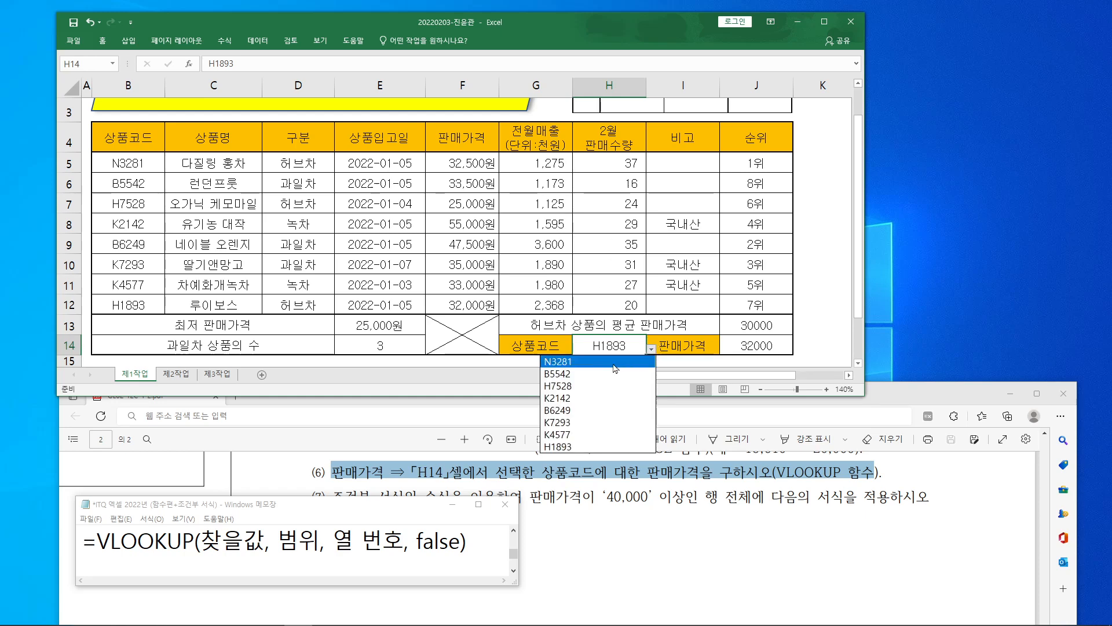
pyautogui.click(615, 368)
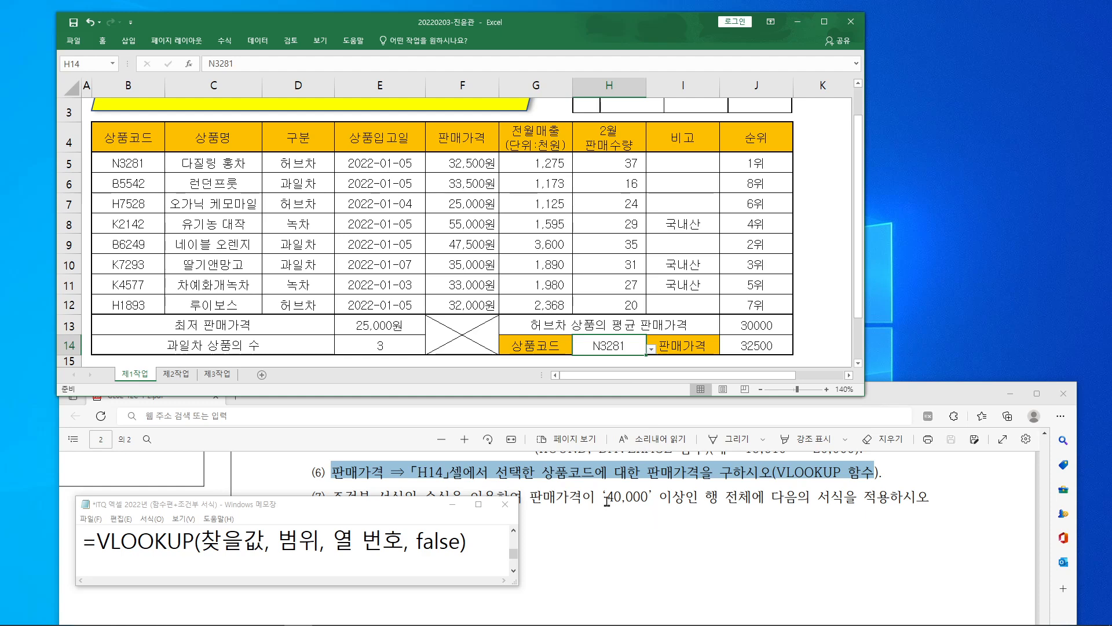
# Switch to the exam PDF and read question (7) on conditional formatting of entire rows by 판매가격
pyautogui.click(590, 543)
pyautogui.moveTo(416, 497); pyautogui.dragTo(326, 497)
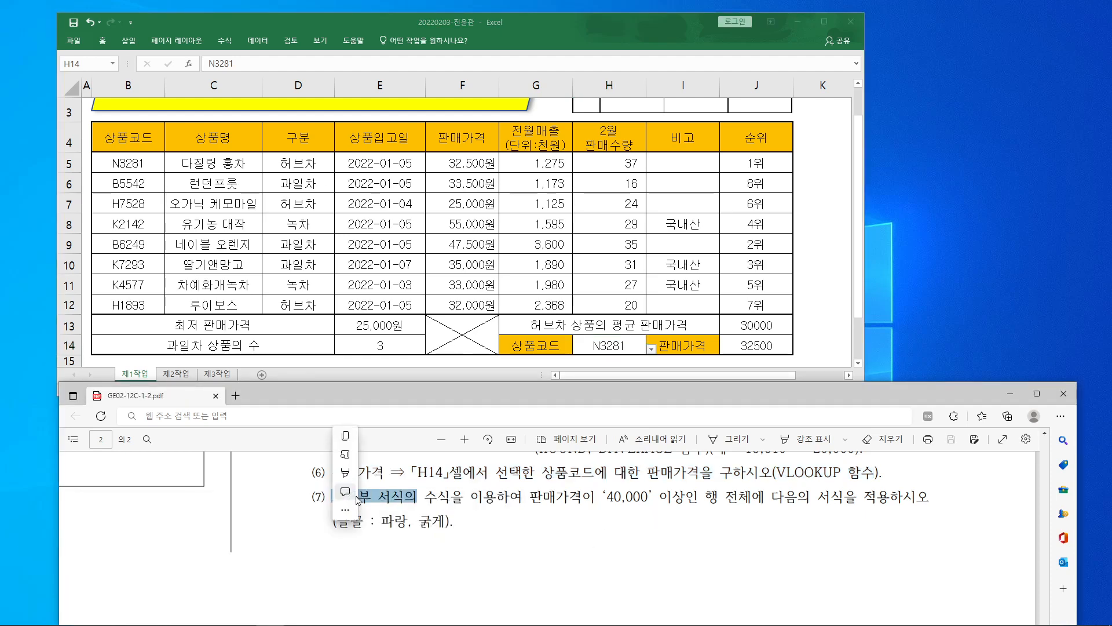
pyautogui.click(397, 493)
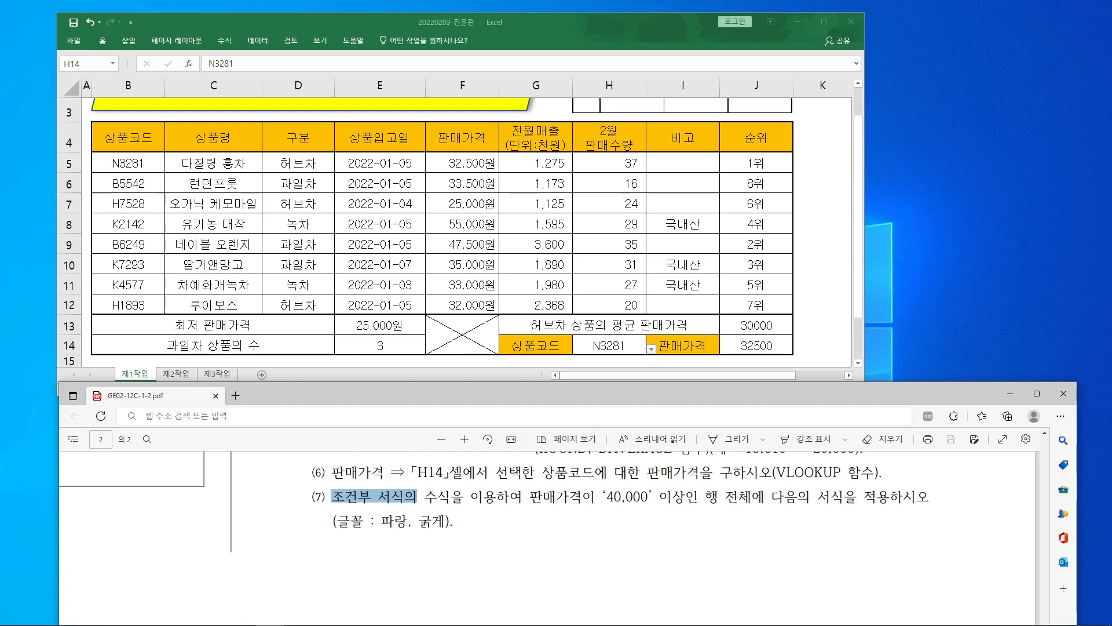
pyautogui.moveTo(89, 152)
pyautogui.mouseDown()
pyautogui.moveTo(378, 238)
pyautogui.moveTo(715, 313)
pyautogui.moveTo(794, 317)
pyautogui.moveTo(648, 315)
pyautogui.moveTo(792, 314)
pyautogui.mouseUp()
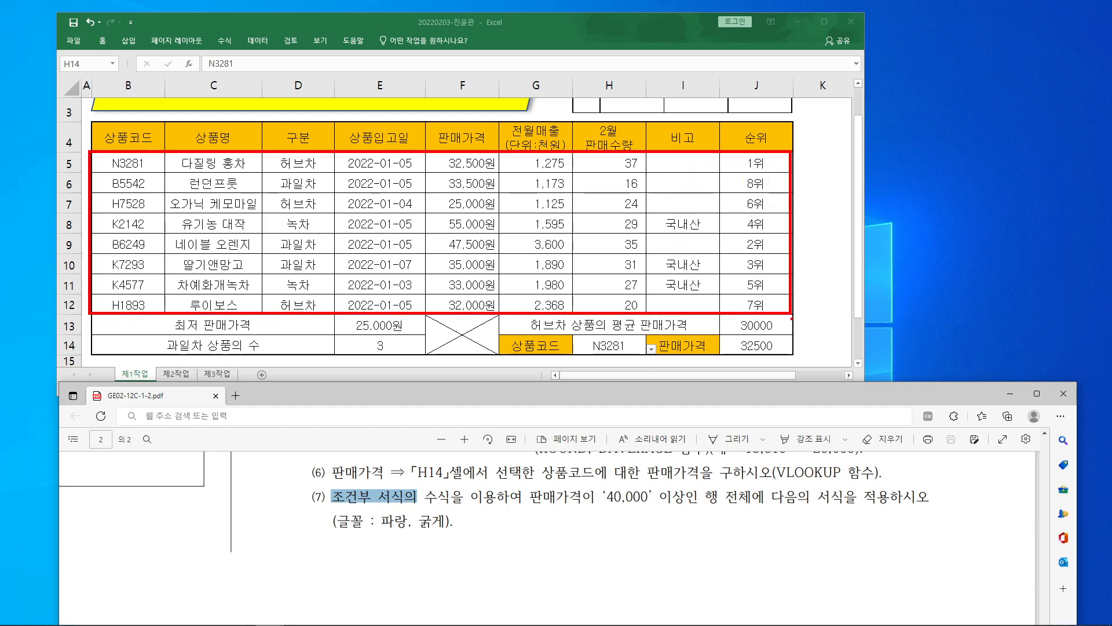
pyautogui.moveTo(763, 510)
pyautogui.mouseDown()
pyautogui.moveTo(734, 515)
pyautogui.moveTo(742, 467)
pyautogui.moveTo(757, 515)
pyautogui.mouseUp()
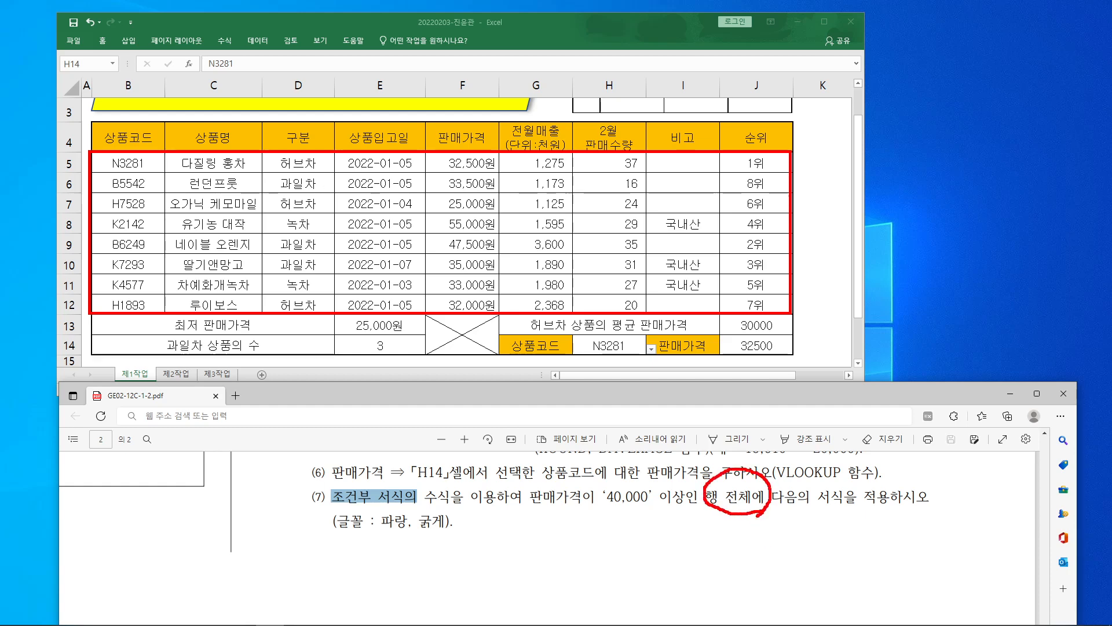
pyautogui.moveTo(812, 137)
pyautogui.mouseDown()
pyautogui.moveTo(826, 263)
pyautogui.moveTo(818, 325)
pyautogui.moveTo(836, 288)
pyautogui.mouseUp()
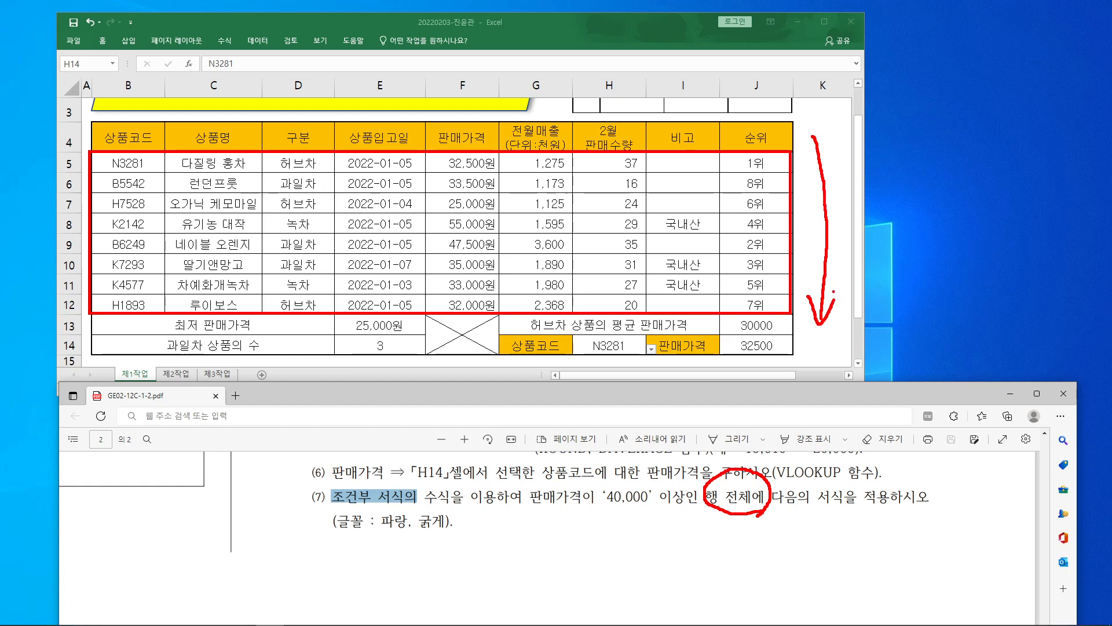
pyautogui.press('Escape')
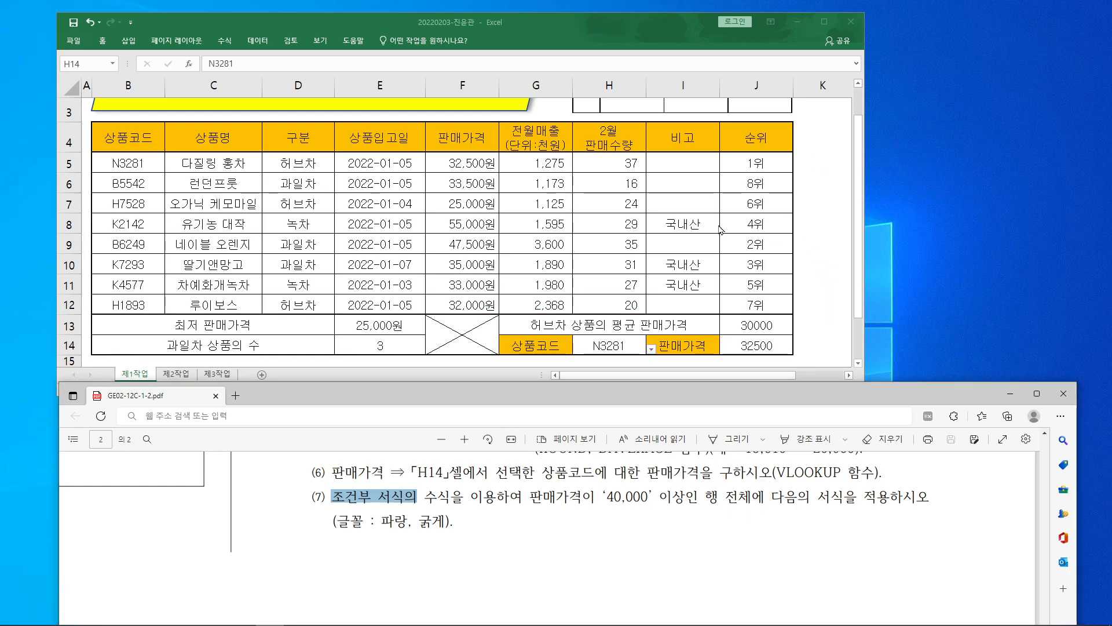
# Start a new conditional formatting rule for B5:J12, using the rule type that determines cells with a formula
pyautogui.click(132, 163)
pyautogui.moveTo(132, 163); pyautogui.dragTo(759, 307)
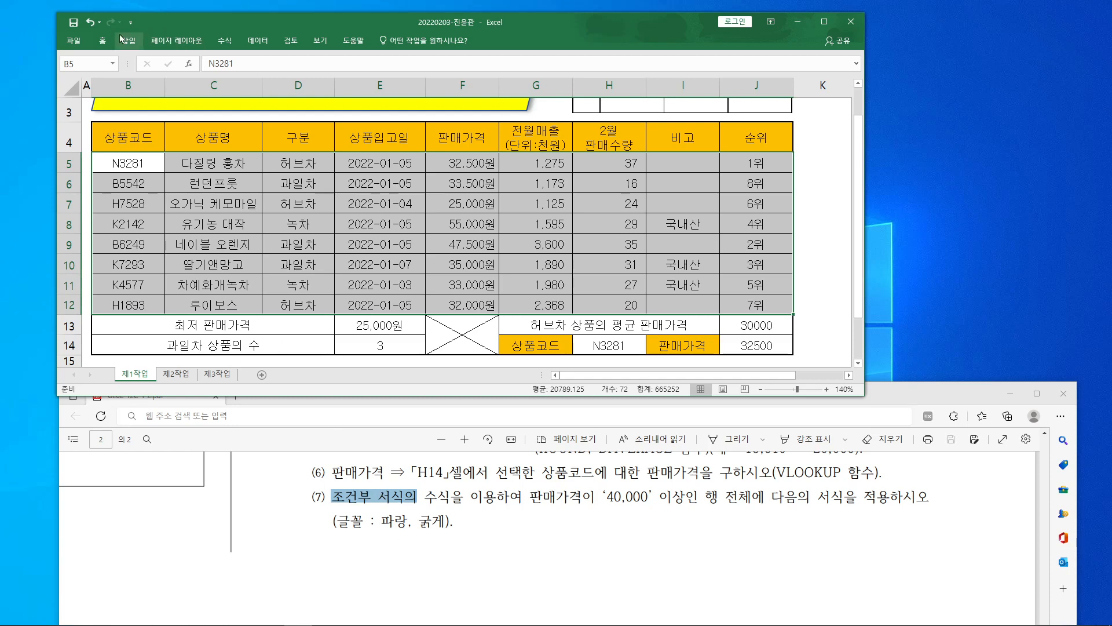
pyautogui.click(102, 42)
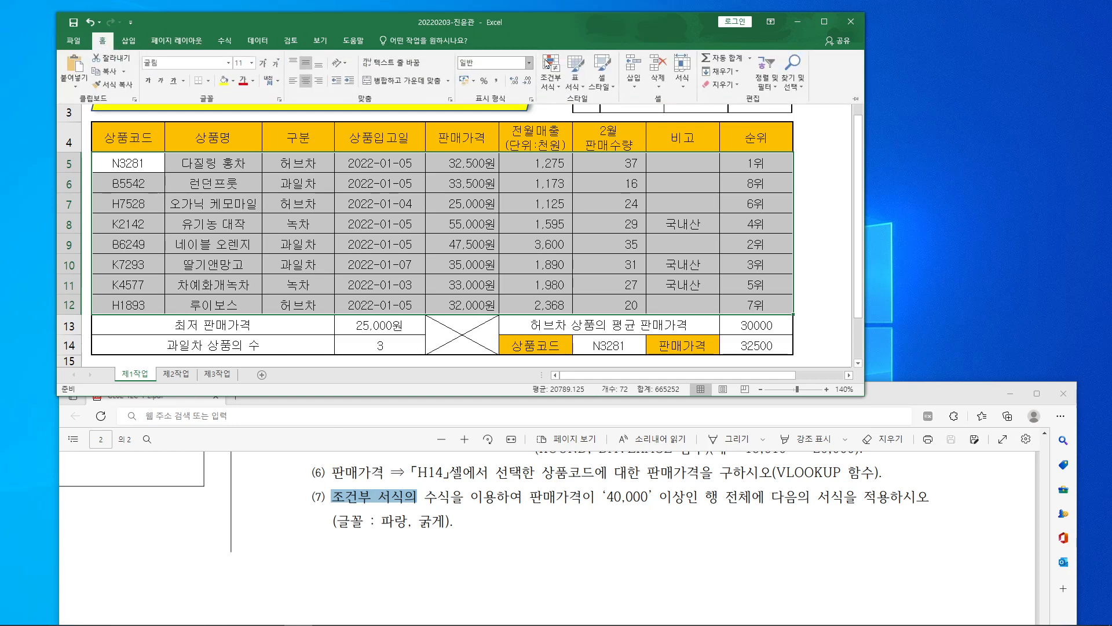
pyautogui.click(559, 87)
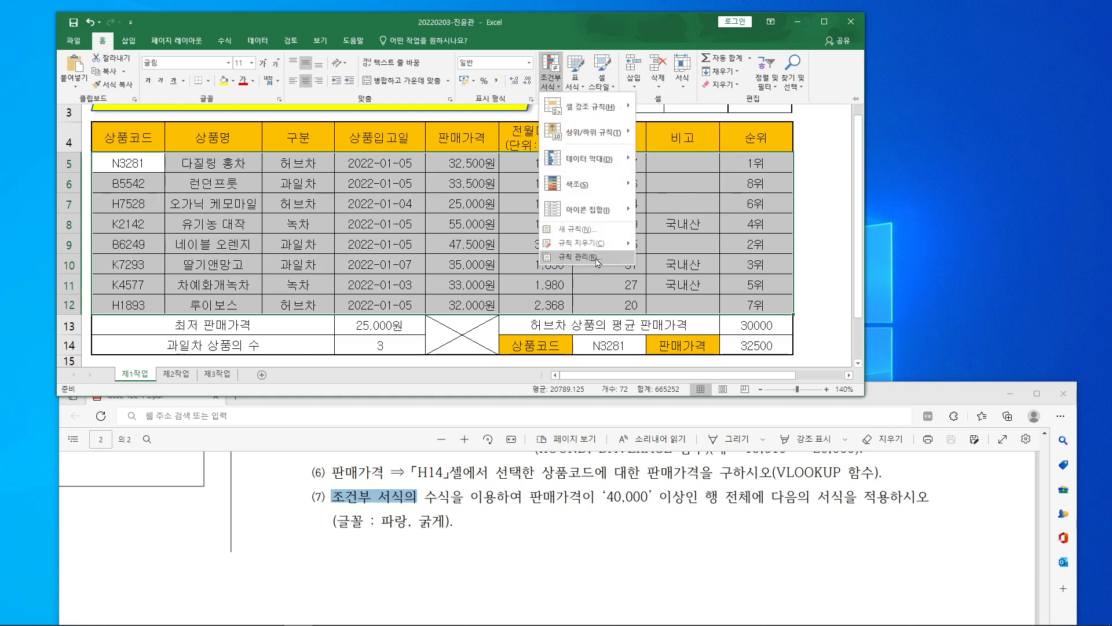
pyautogui.click(590, 230)
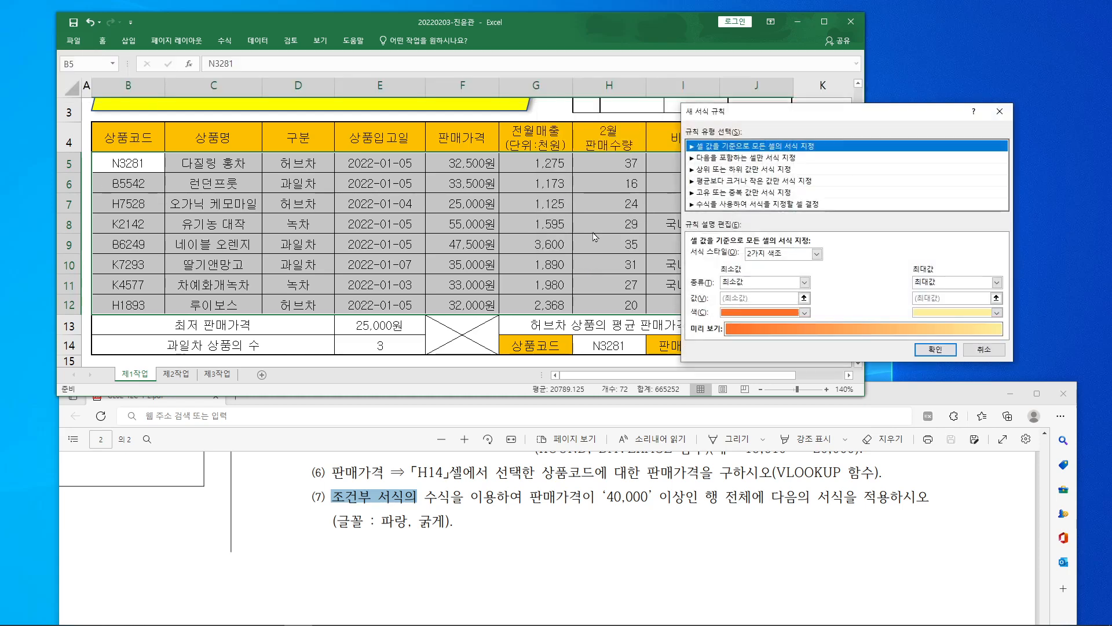
pyautogui.moveTo(773, 110); pyautogui.dragTo(529, 68)
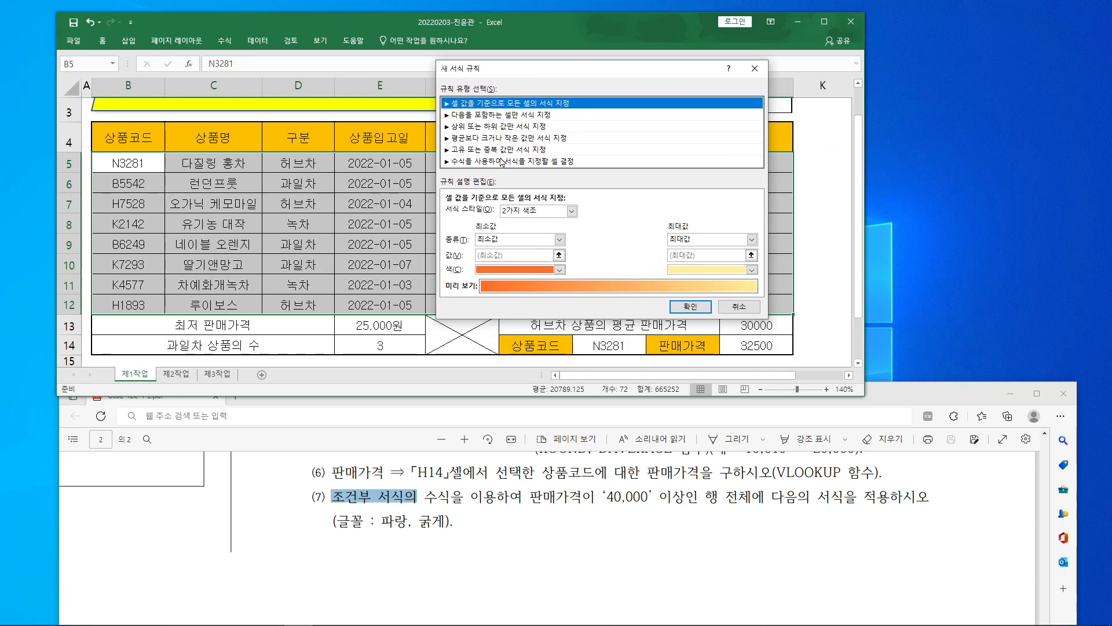
pyautogui.click(502, 163)
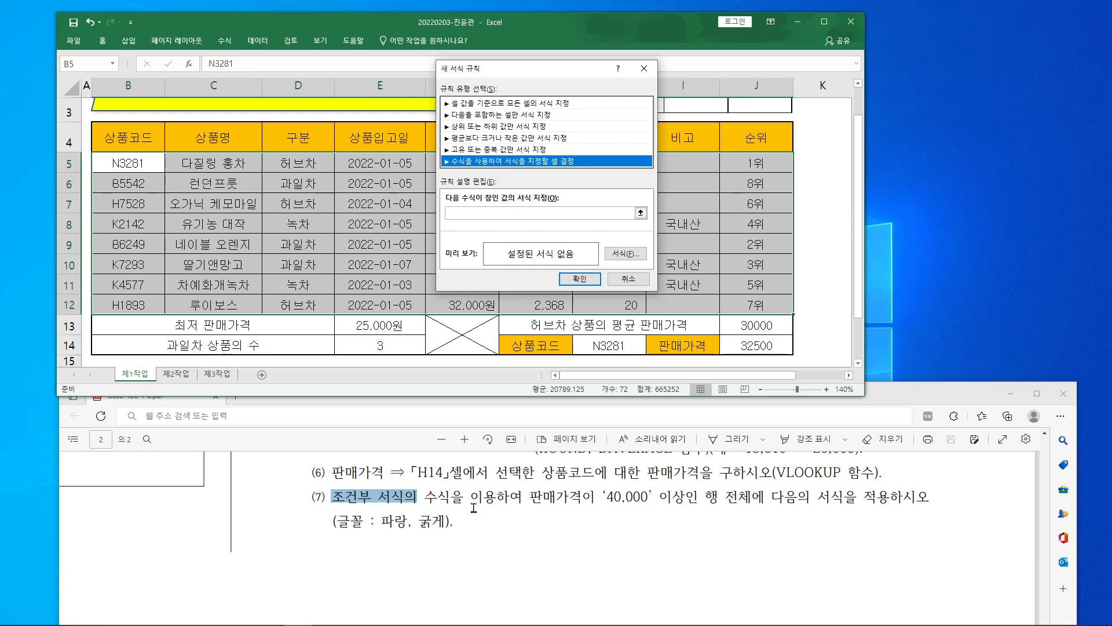
# Enter the rule formula =$F$5>=40000 for the 판매가격 condition in question (7)
pyautogui.moveTo(426, 497); pyautogui.dragTo(495, 499)
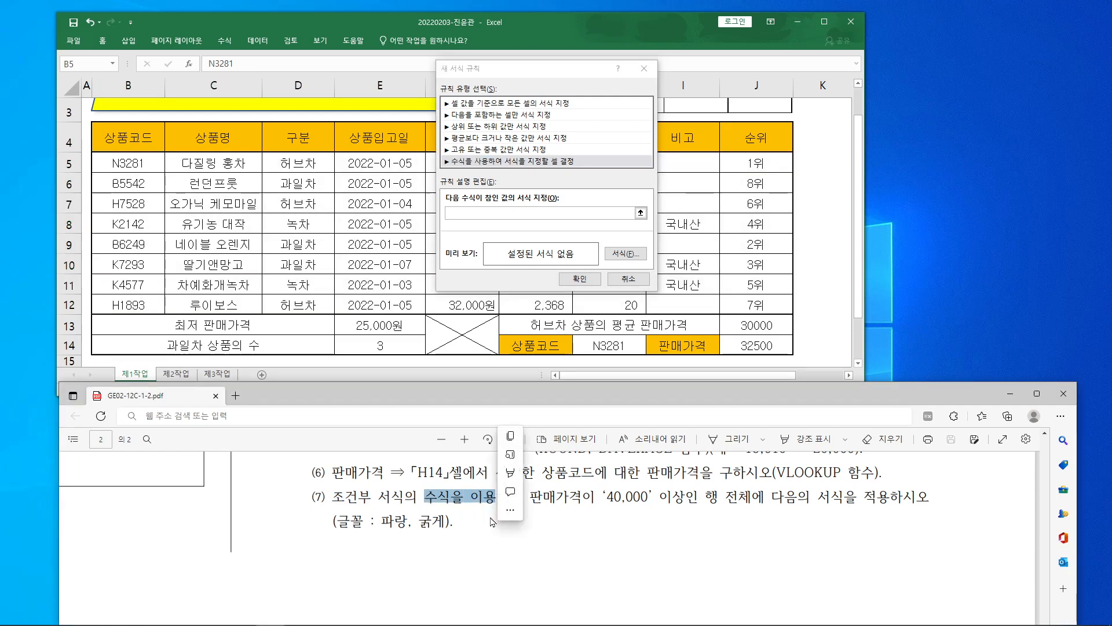
pyautogui.click(506, 174)
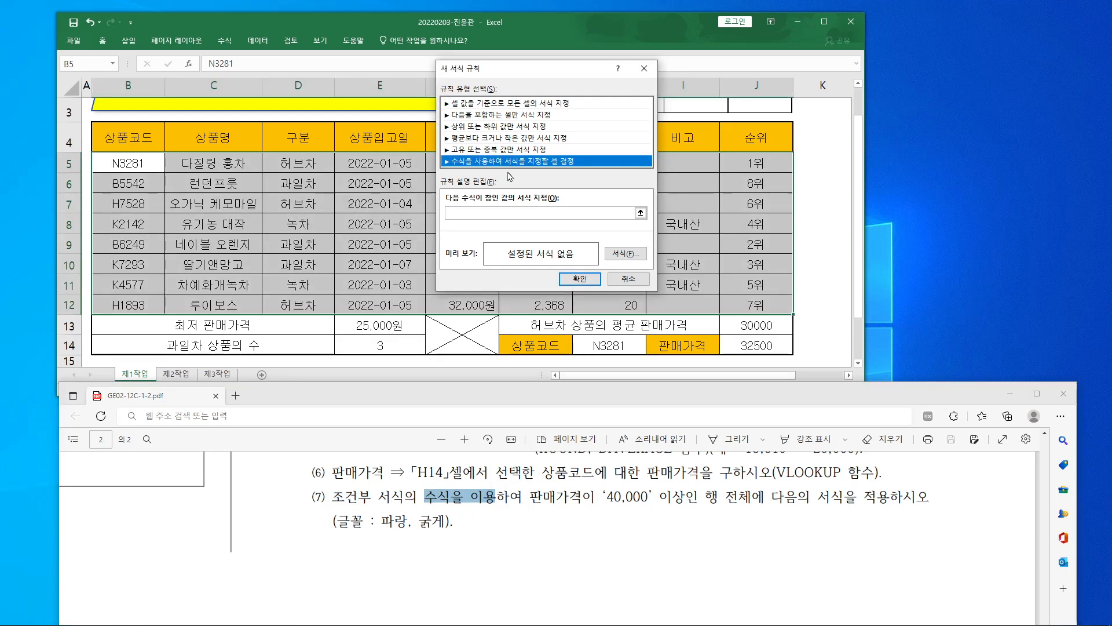
pyautogui.moveTo(540, 71); pyautogui.dragTo(795, 67)
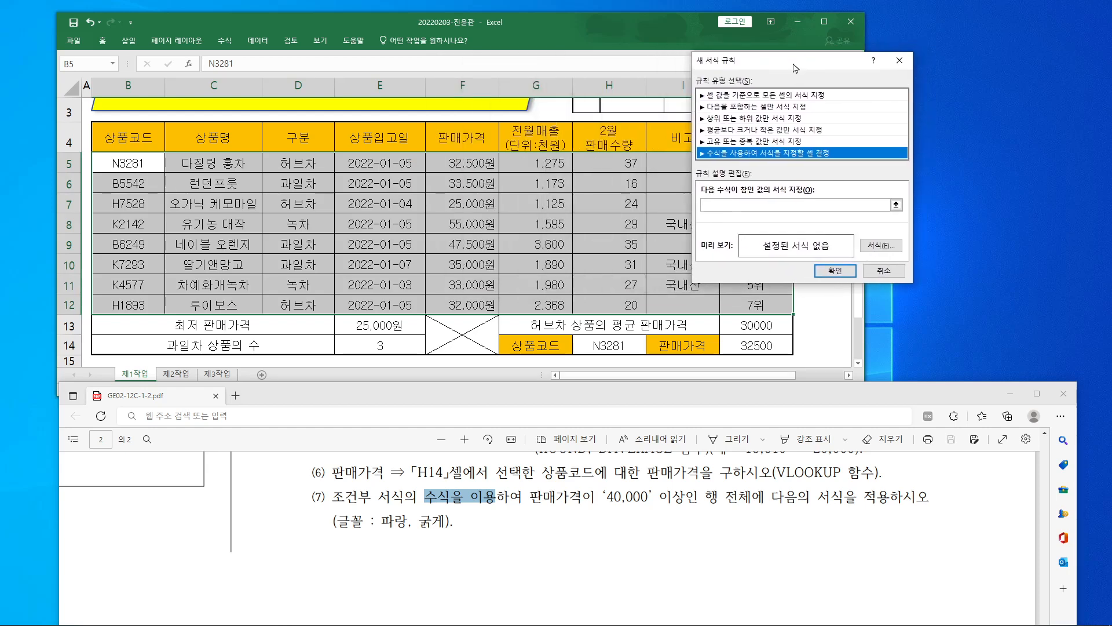
pyautogui.moveTo(530, 497); pyautogui.dragTo(684, 497)
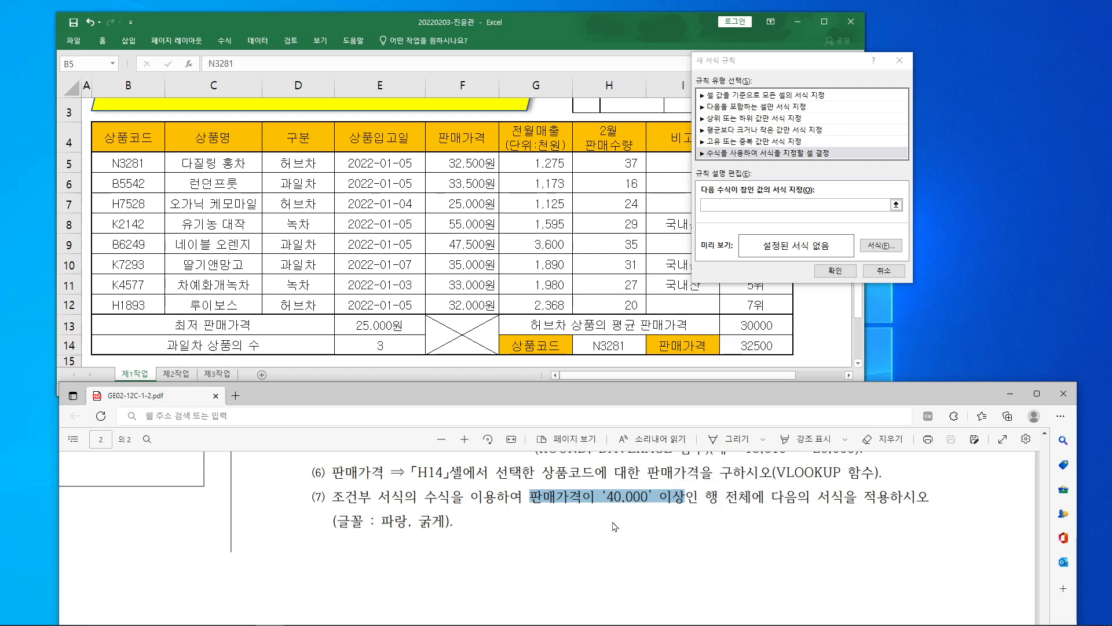
pyautogui.click(720, 202)
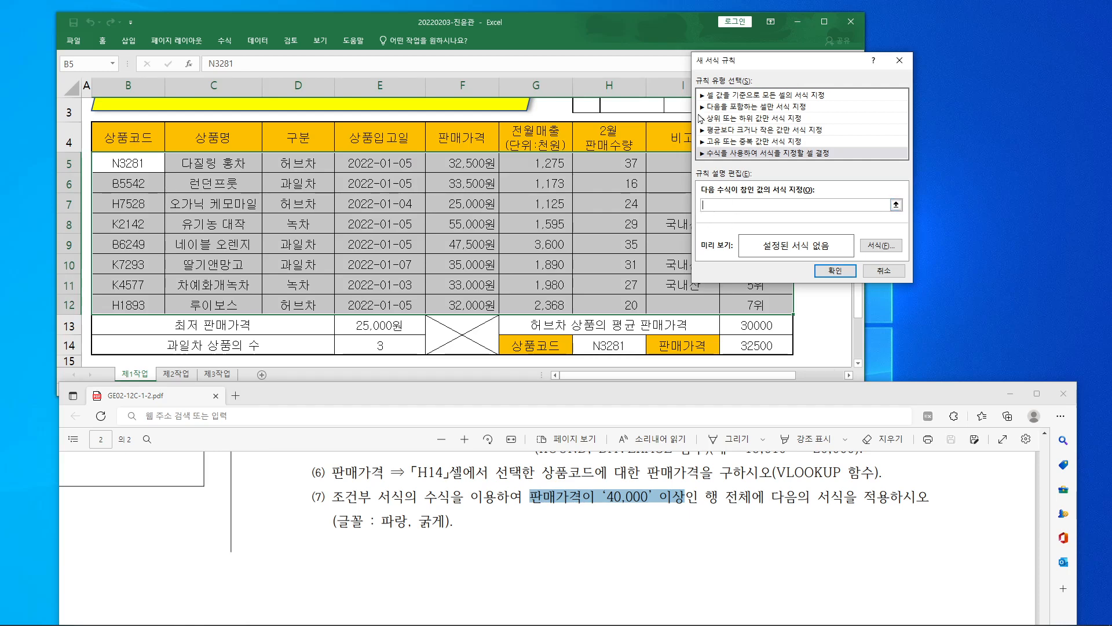
pyautogui.click(469, 166)
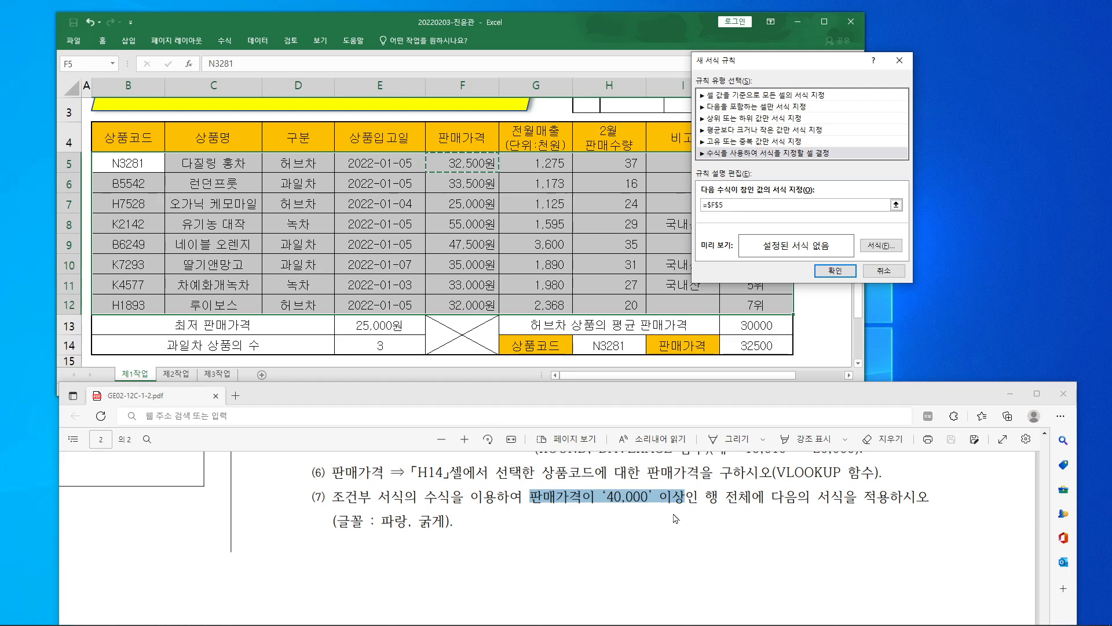
pyautogui.write('>=40000')
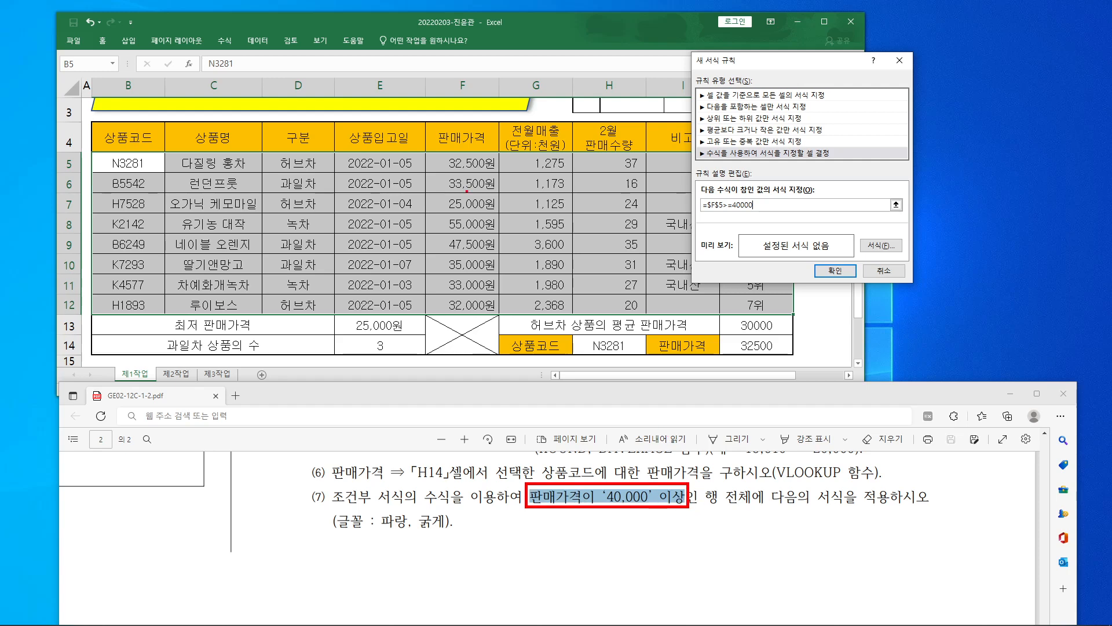
pyautogui.moveTo(457, 164)
pyautogui.mouseDown()
pyautogui.moveTo(444, 305)
pyautogui.moveTo(473, 260)
pyautogui.mouseUp()
pyautogui.moveTo(608, 479); pyautogui.dragTo(660, 431)
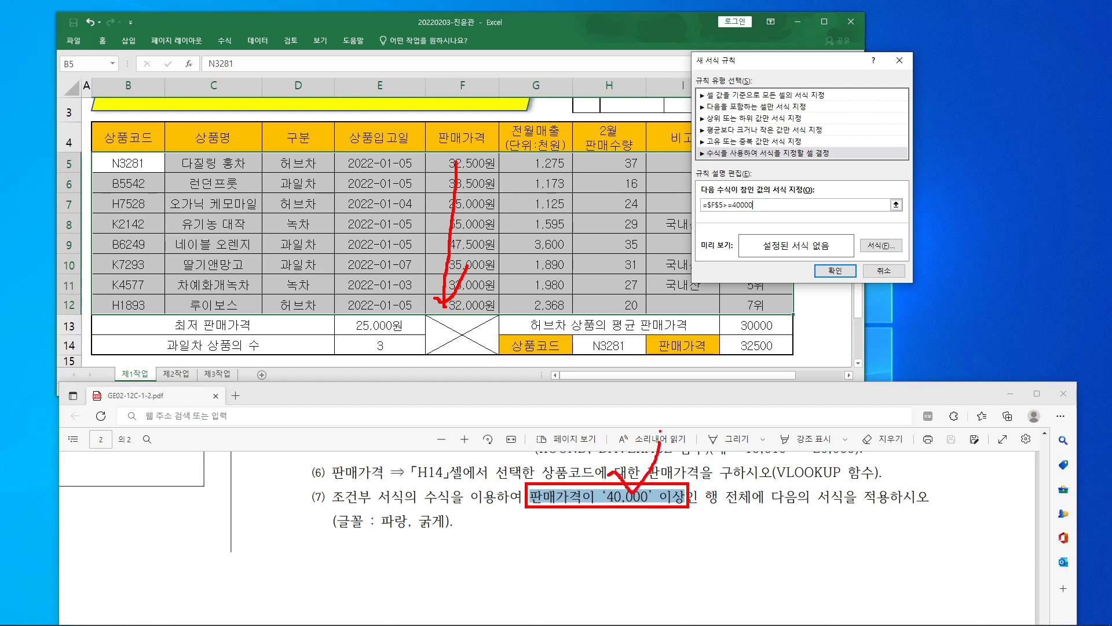
pyautogui.moveTo(731, 219)
pyautogui.mouseDown()
pyautogui.moveTo(699, 173)
pyautogui.moveTo(734, 222)
pyautogui.mouseUp()
pyautogui.moveTo(478, 136)
pyautogui.mouseDown()
pyautogui.moveTo(483, 164)
pyautogui.moveTo(508, 151)
pyautogui.mouseUp()
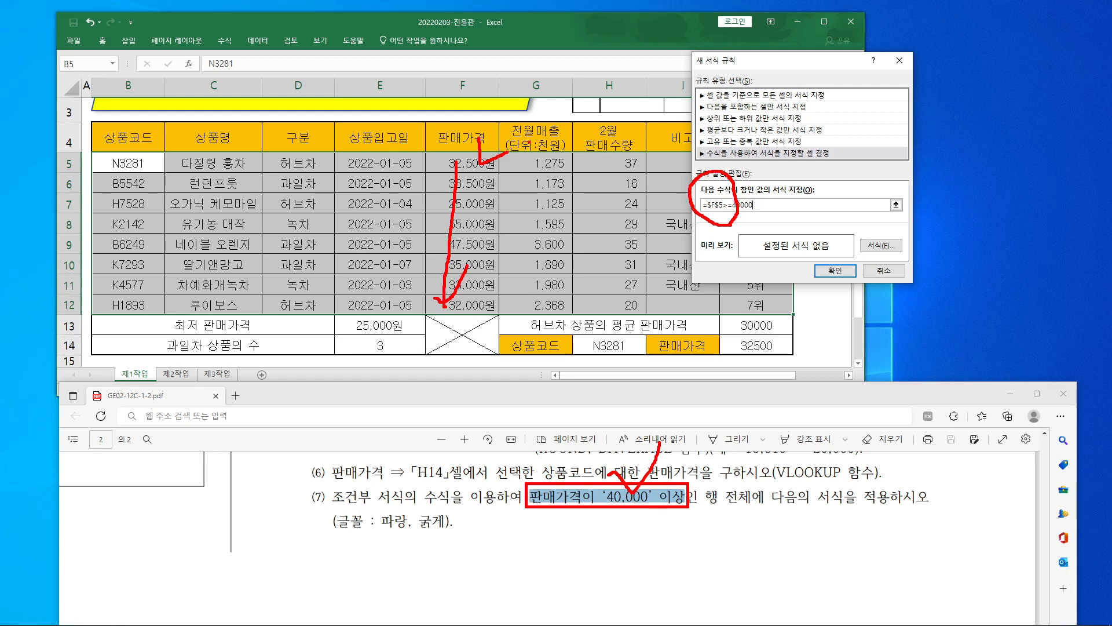
pyautogui.moveTo(749, 60)
pyautogui.mouseDown()
pyautogui.moveTo(693, 66)
pyautogui.moveTo(685, 142)
pyautogui.mouseUp()
pyautogui.moveTo(716, 55); pyautogui.dragTo(715, 141)
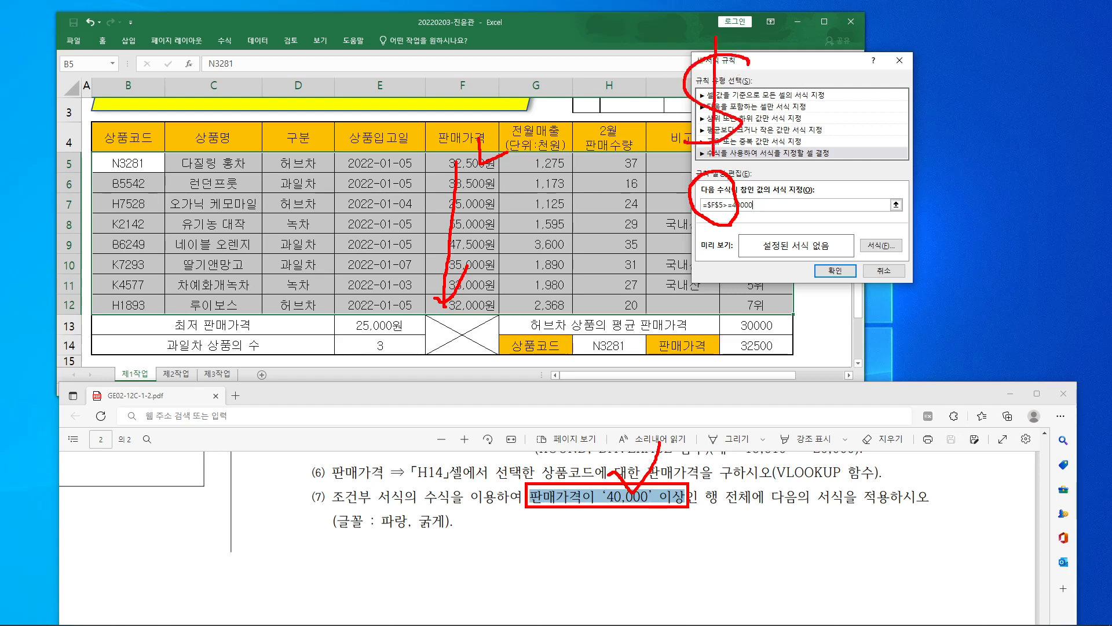
pyautogui.moveTo(765, 56)
pyautogui.mouseDown()
pyautogui.moveTo(793, 55)
pyautogui.moveTo(774, 150)
pyautogui.mouseUp()
pyautogui.moveTo(775, 112); pyautogui.dragTo(796, 110)
pyautogui.moveTo(793, 97); pyautogui.dragTo(799, 121)
pyautogui.moveTo(845, 70)
pyautogui.mouseDown()
pyautogui.moveTo(861, 122)
pyautogui.moveTo(807, 146)
pyautogui.moveTo(866, 67)
pyautogui.mouseUp()
pyautogui.moveTo(709, 165); pyautogui.dragTo(726, 185)
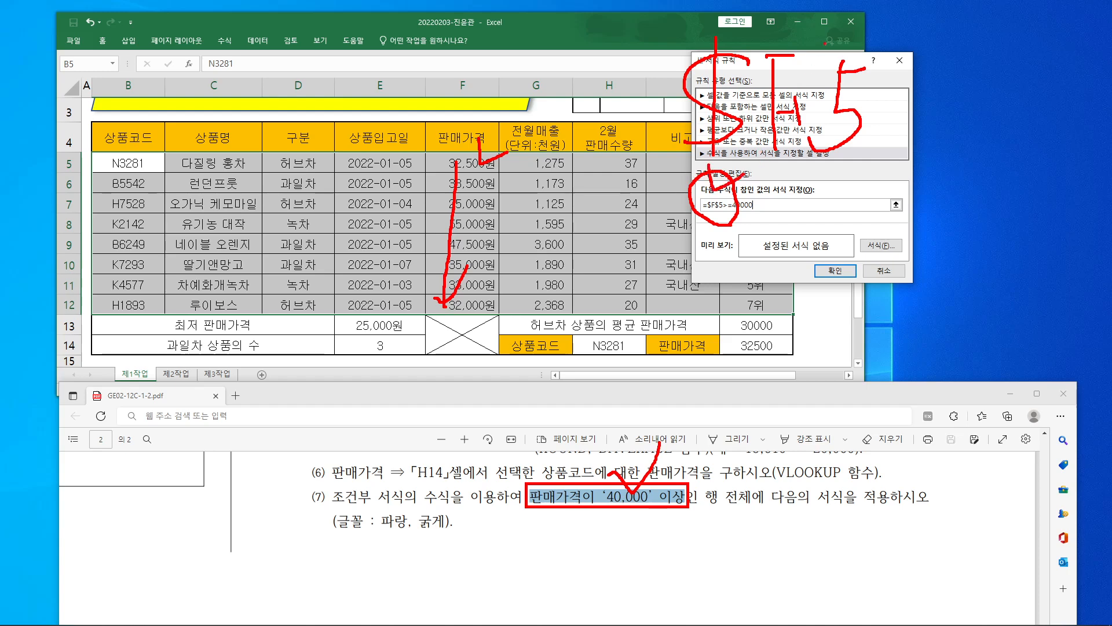
pyautogui.moveTo(827, 33); pyautogui.dragTo(811, 51)
pyautogui.moveTo(731, 38)
pyautogui.mouseDown()
pyautogui.moveTo(729, 18)
pyautogui.moveTo(752, 24)
pyautogui.mouseUp()
pyautogui.moveTo(825, 159)
pyautogui.mouseDown()
pyautogui.moveTo(632, 107)
pyautogui.moveTo(866, 23)
pyautogui.moveTo(796, 172)
pyautogui.mouseUp()
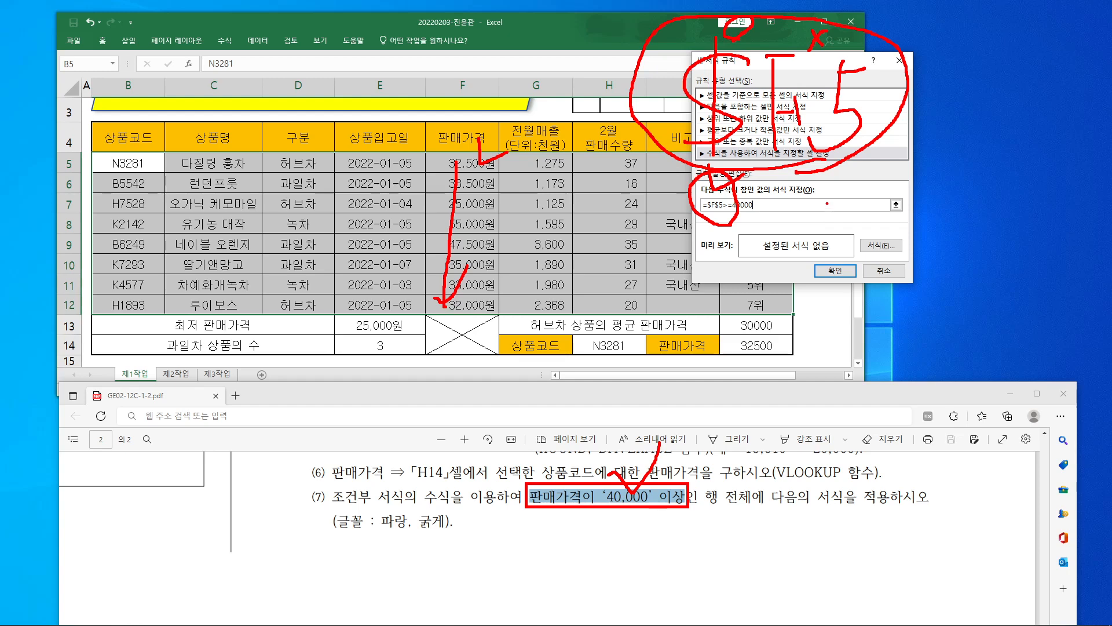
# Change the rule formula to =$F5>=40000 and apply the rule with a standard blue font colour and 굵게 (bold) style
pyautogui.press('Escape')
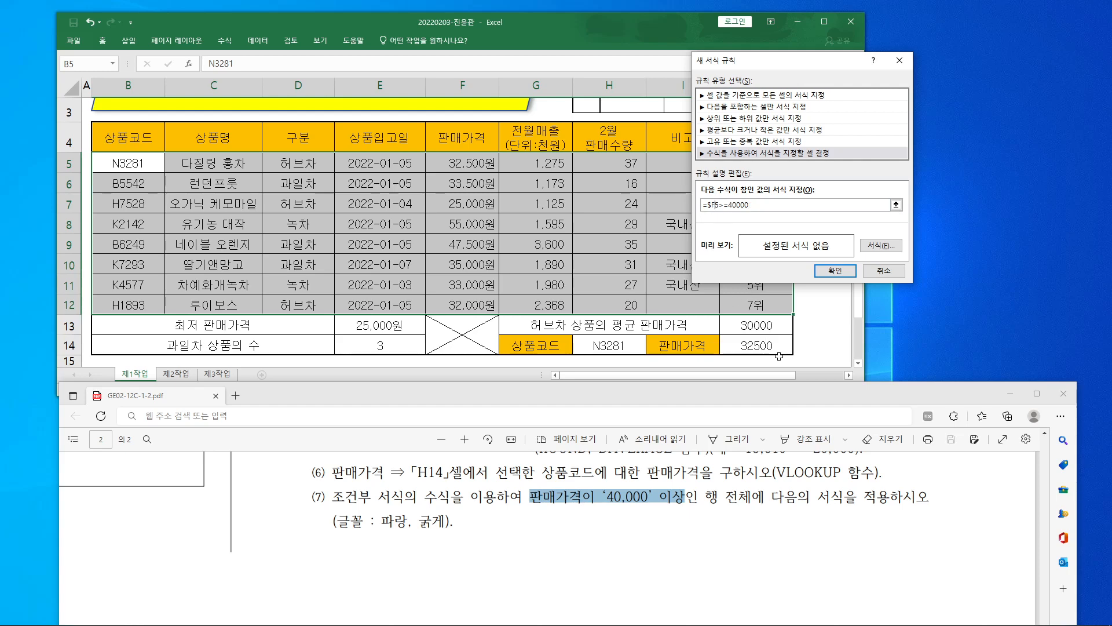
pyautogui.moveTo(816, 63); pyautogui.dragTo(483, 95)
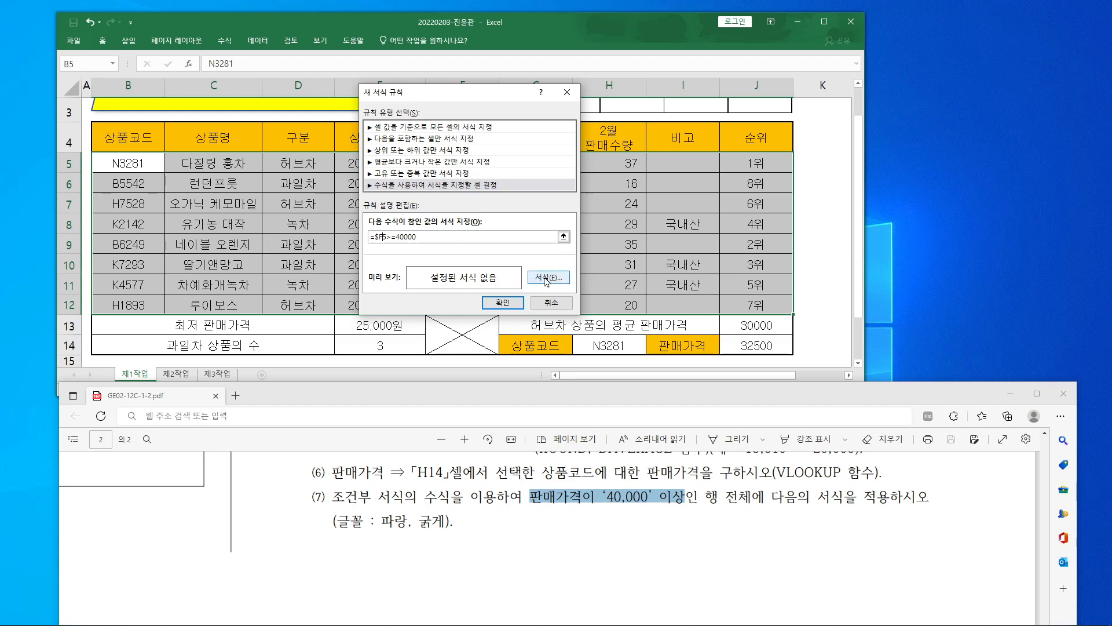
pyautogui.click(547, 278)
pyautogui.moveTo(848, 55); pyautogui.dragTo(494, 41)
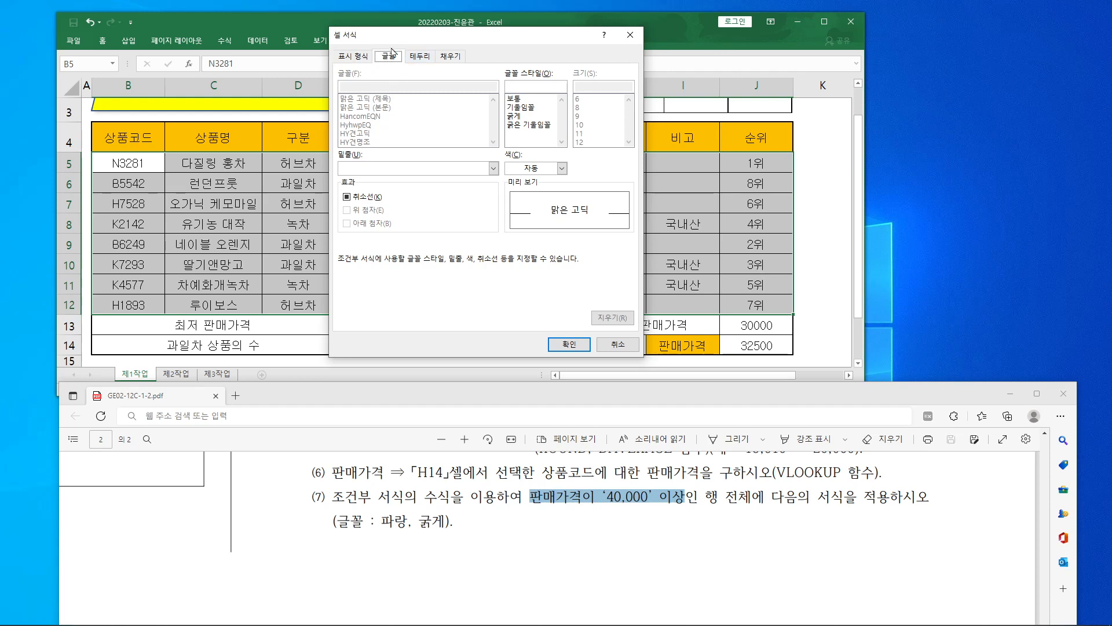
pyautogui.click(561, 168)
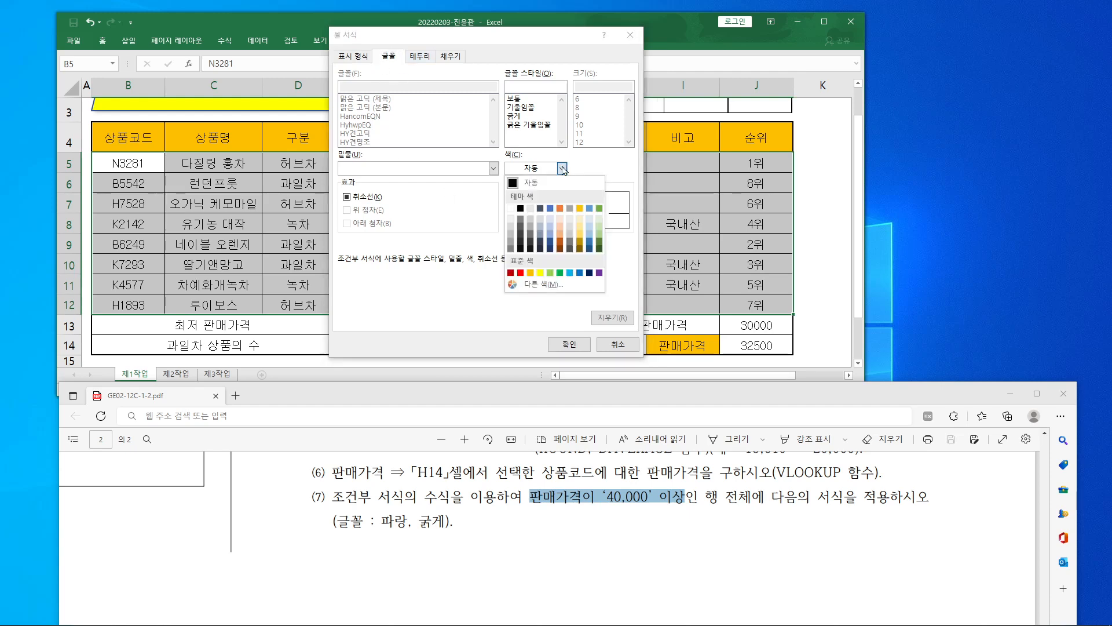
pyautogui.click(580, 273)
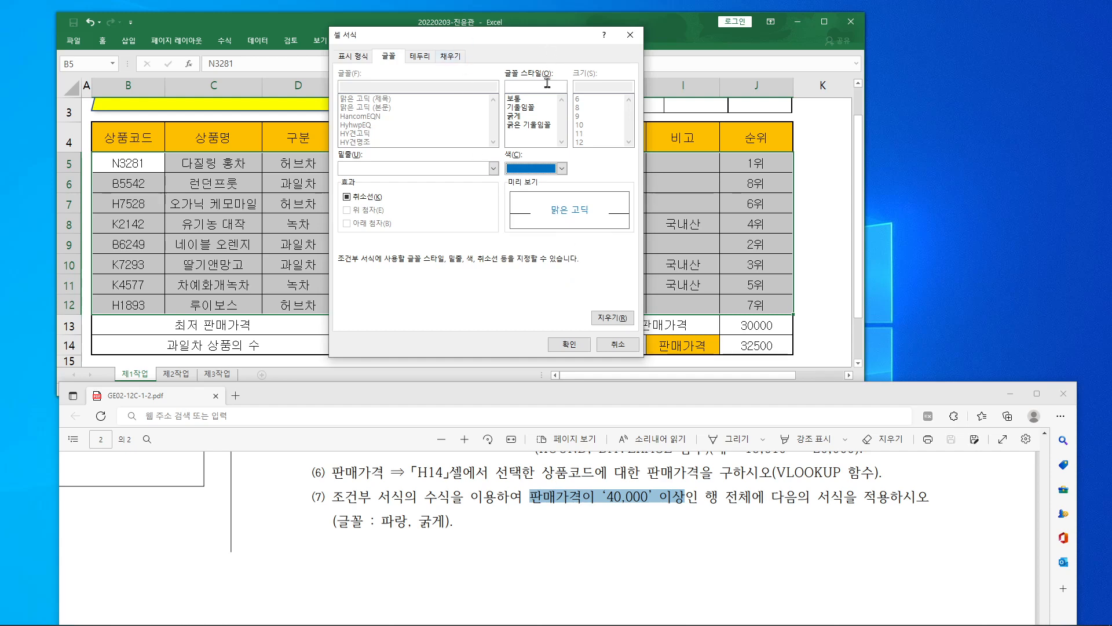
pyautogui.click(512, 118)
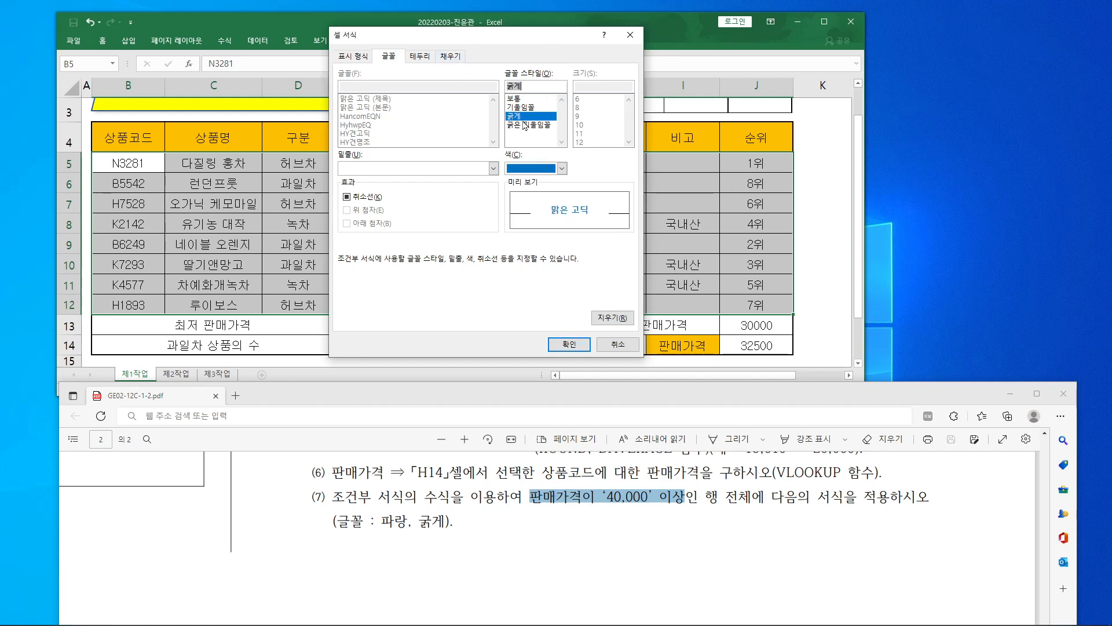
pyautogui.click(572, 346)
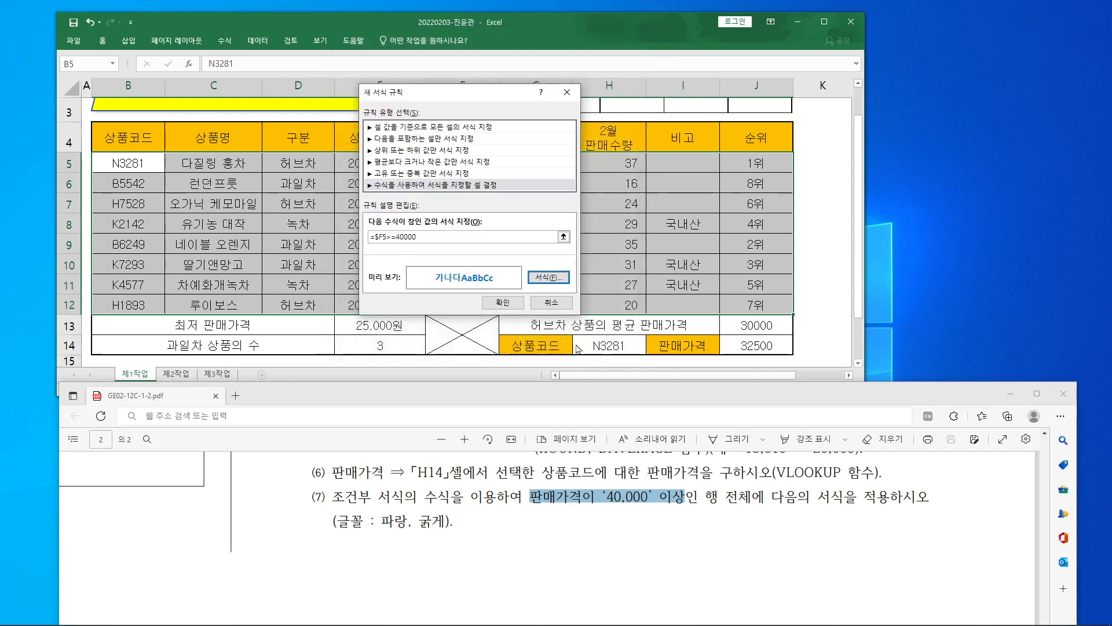
pyautogui.click(502, 303)
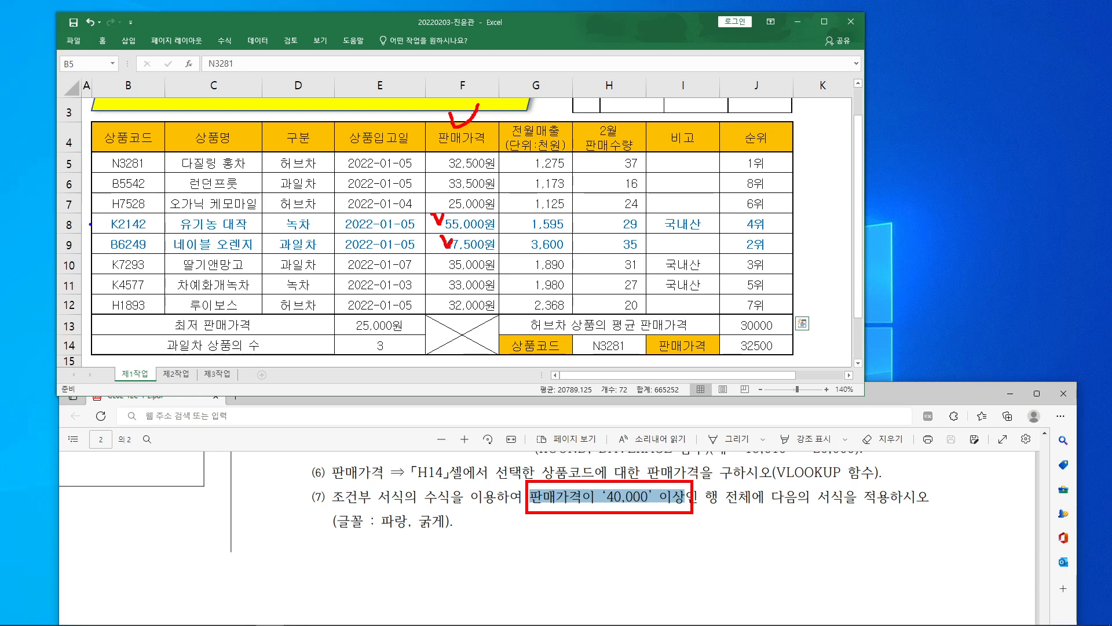
pyautogui.moveTo(98, 218); pyautogui.dragTo(779, 220)
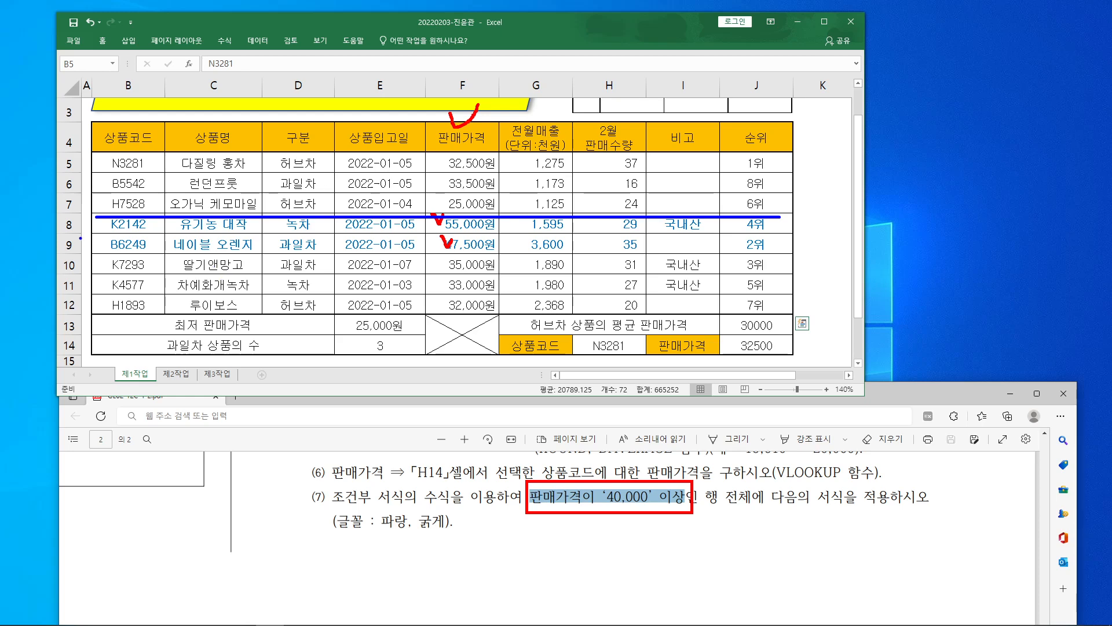
pyautogui.moveTo(101, 242); pyautogui.dragTo(785, 241)
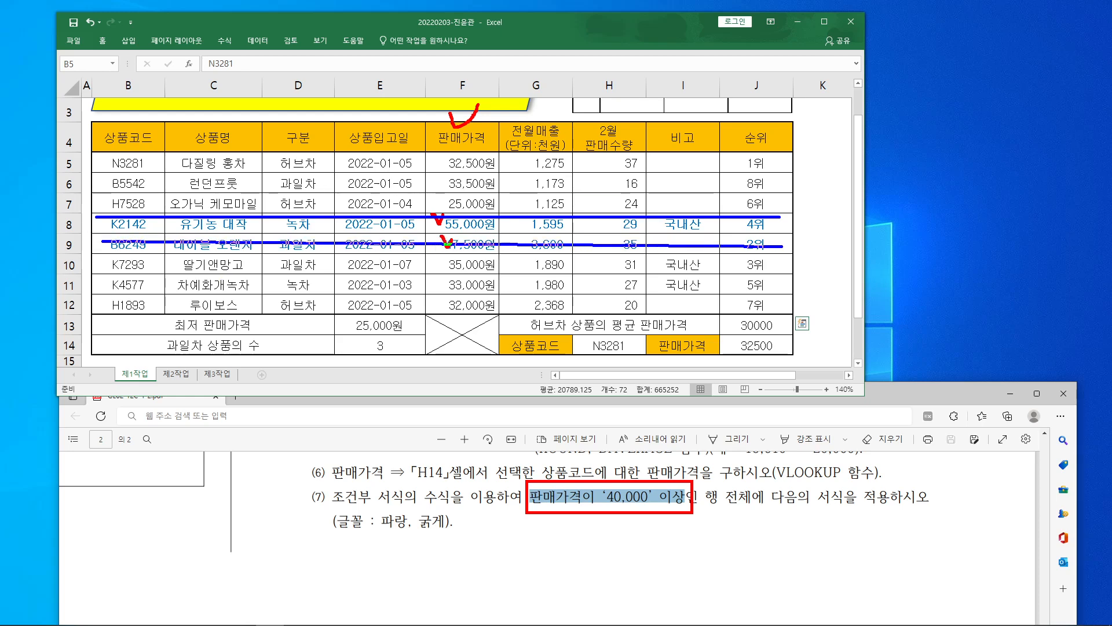